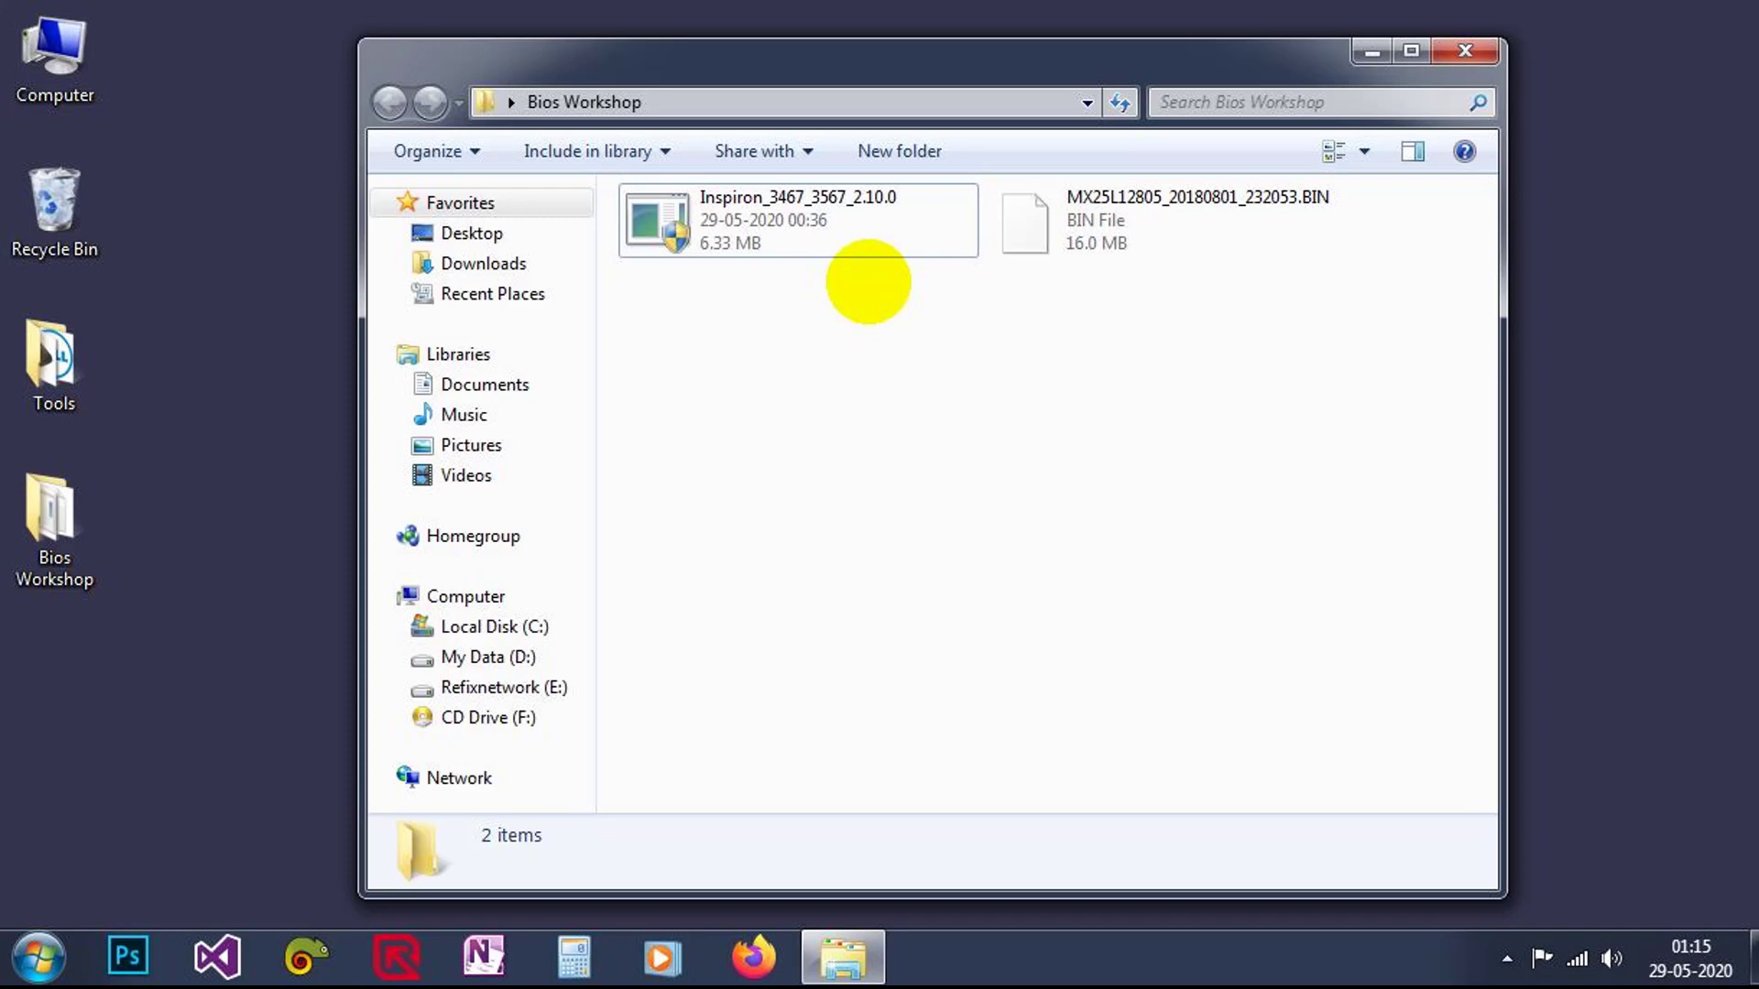
# Try to extract Inspiron_3467_3567_2.10.0 into the current folder with 7-Zip
pyautogui.click(811, 242)
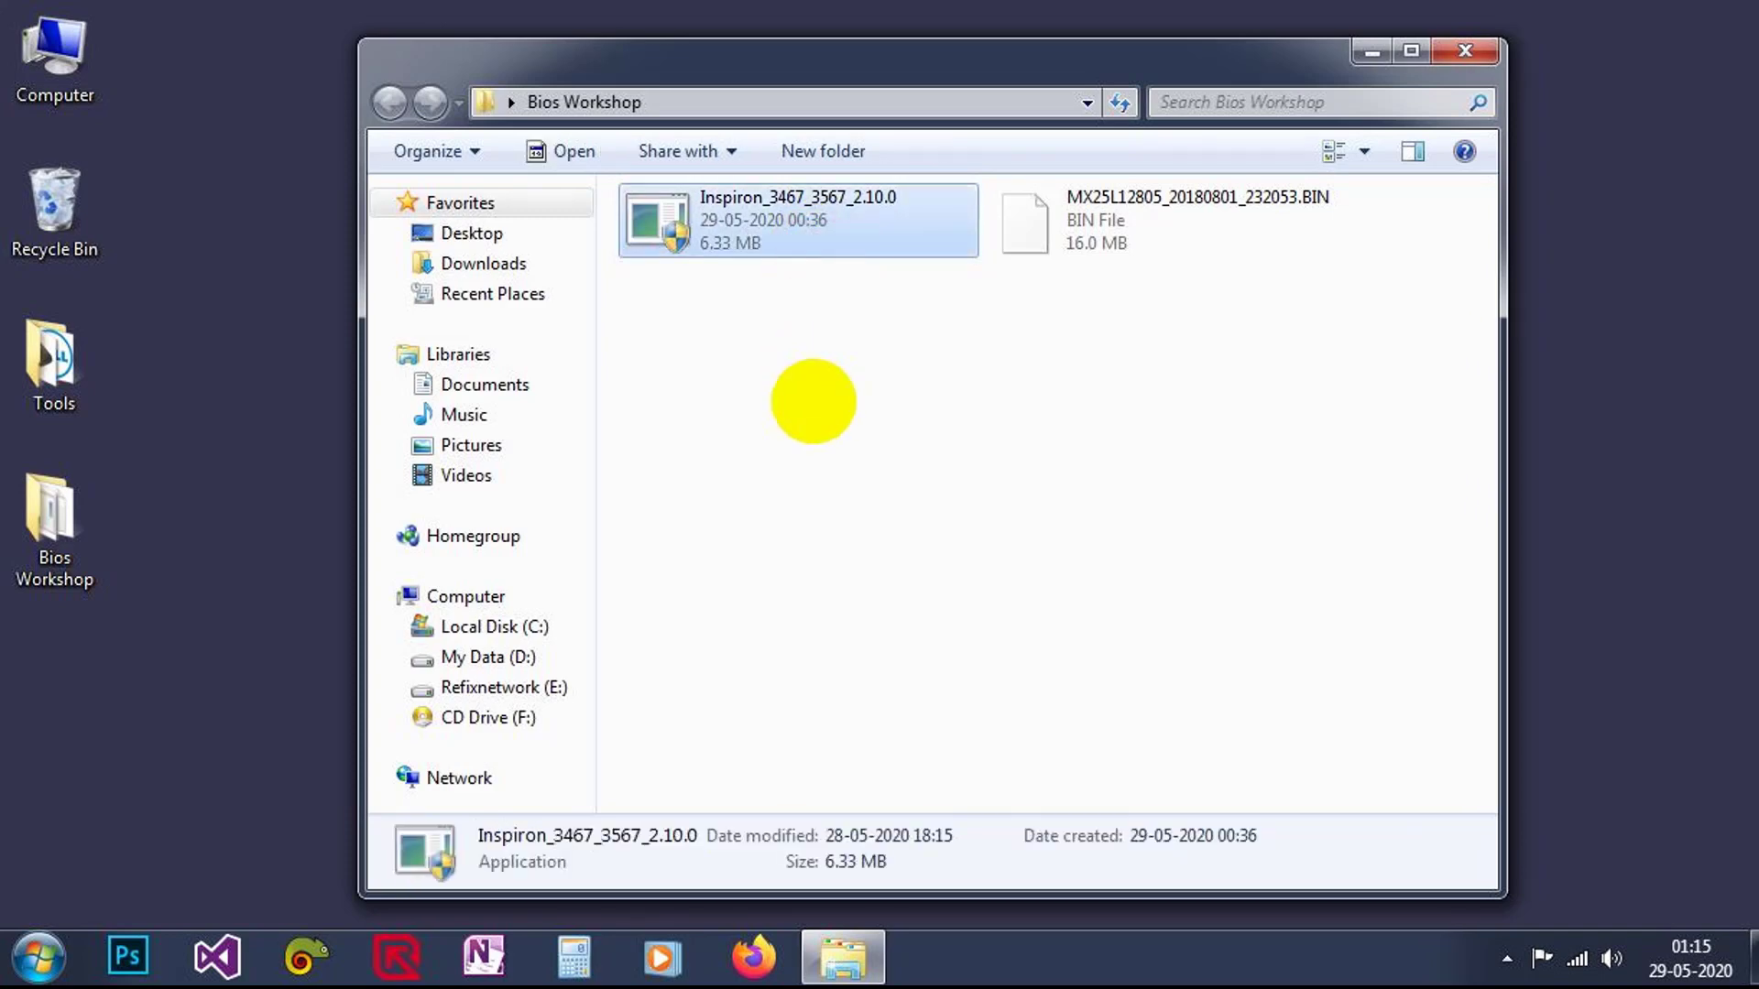
pyautogui.click(813, 401)
pyautogui.rightClick(775, 235)
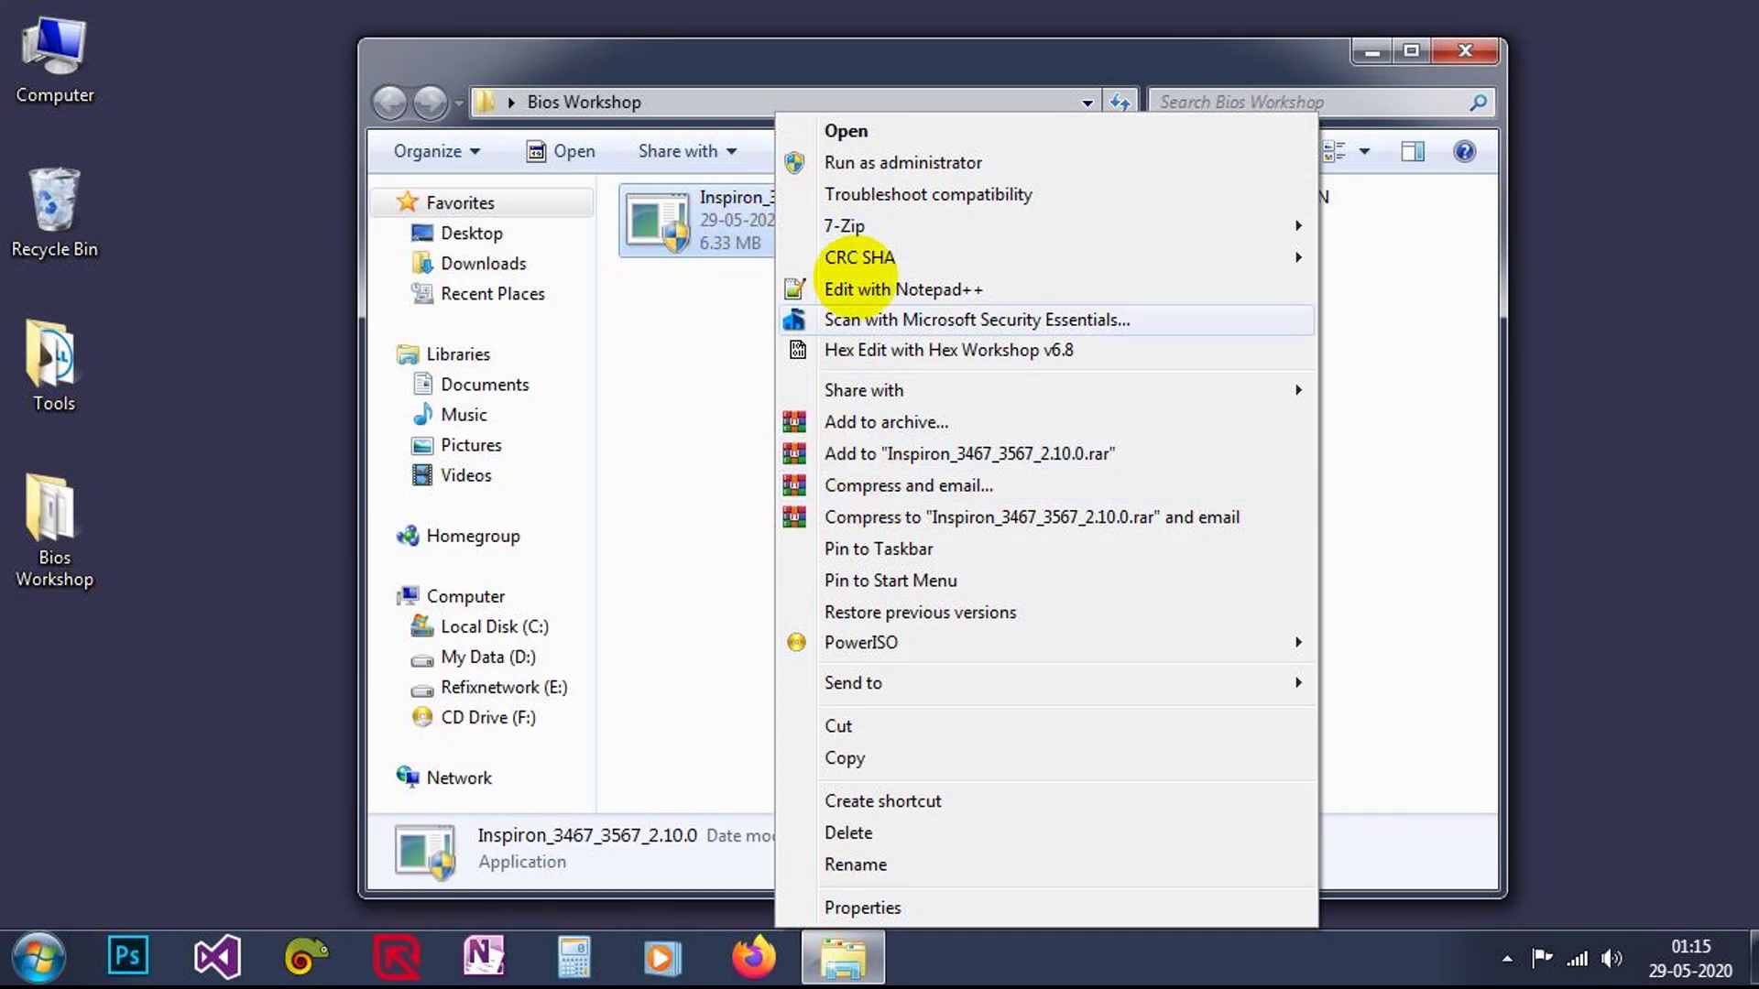
pyautogui.moveTo(866, 229)
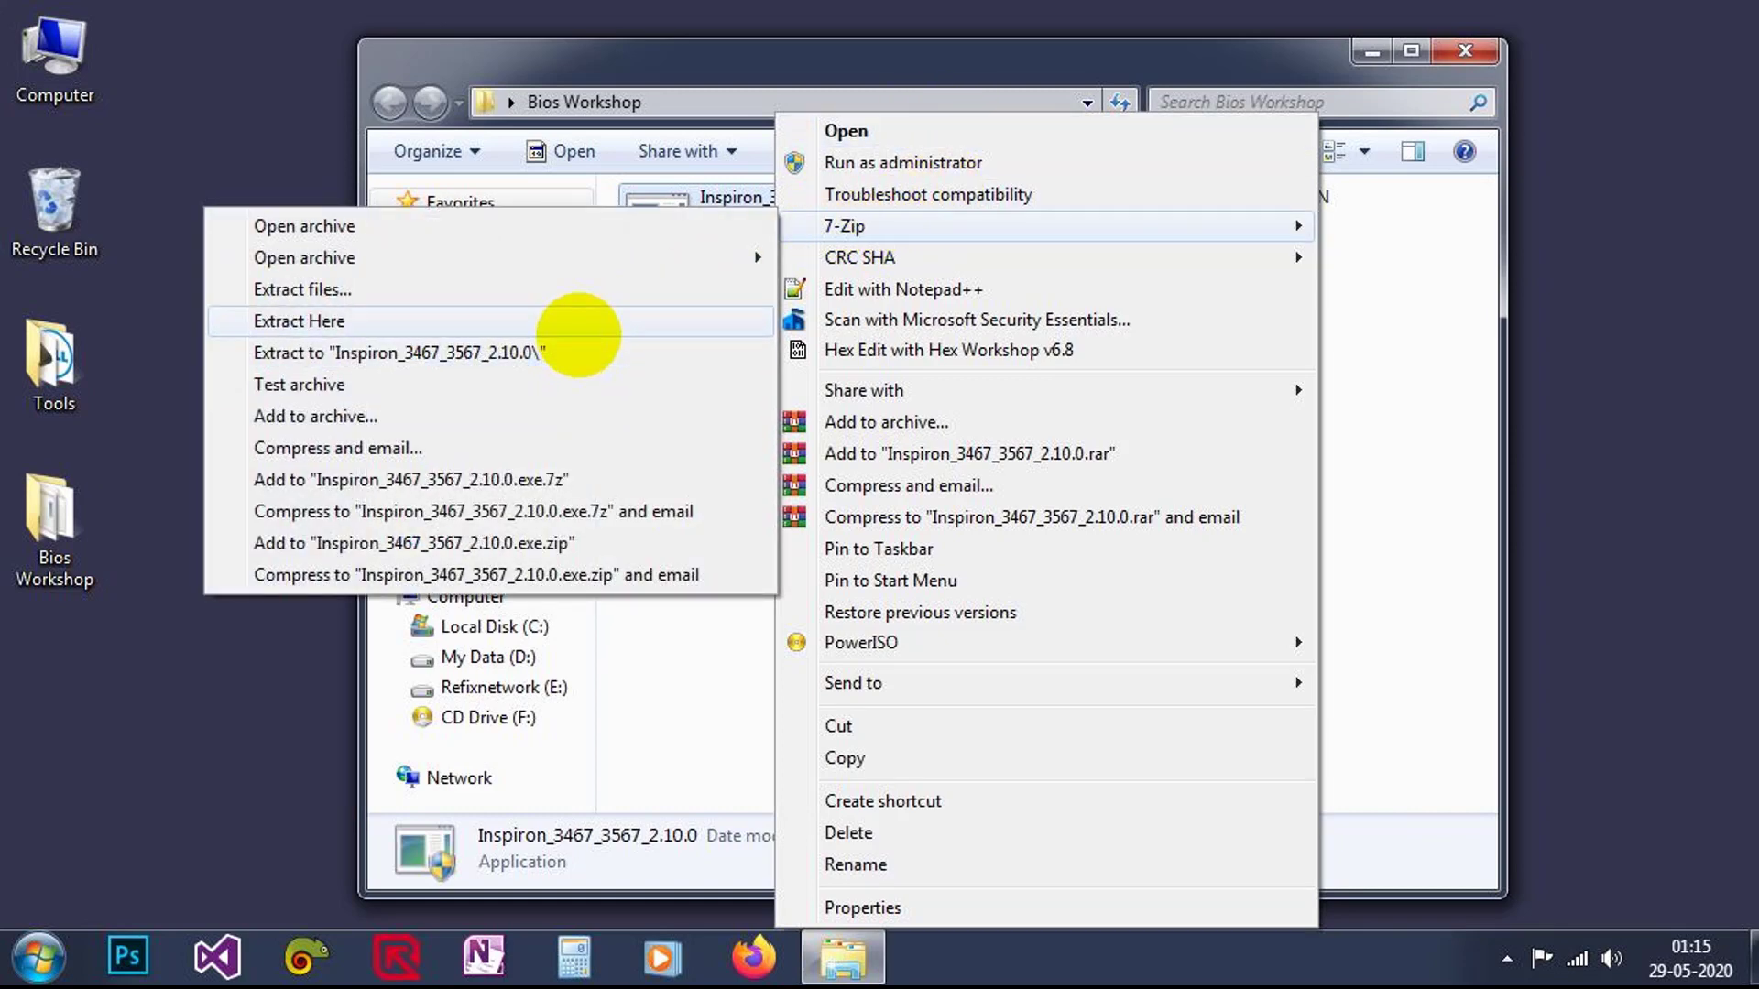
pyautogui.click(577, 329)
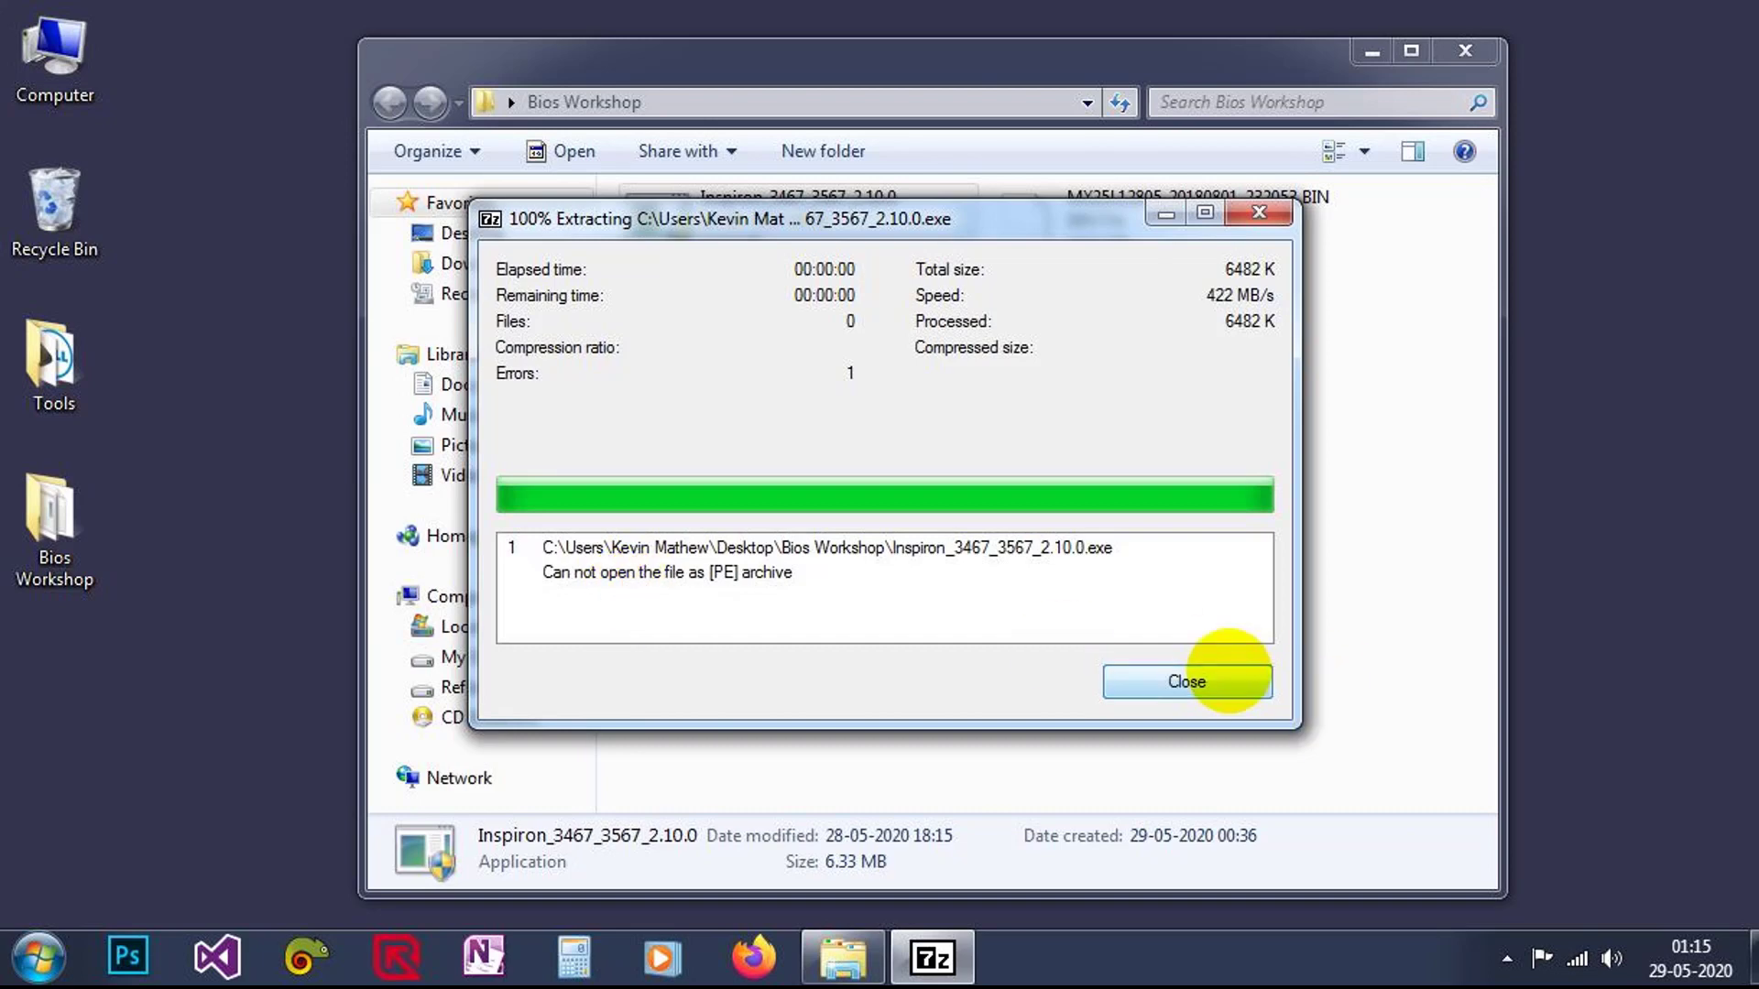
pyautogui.click(1229, 682)
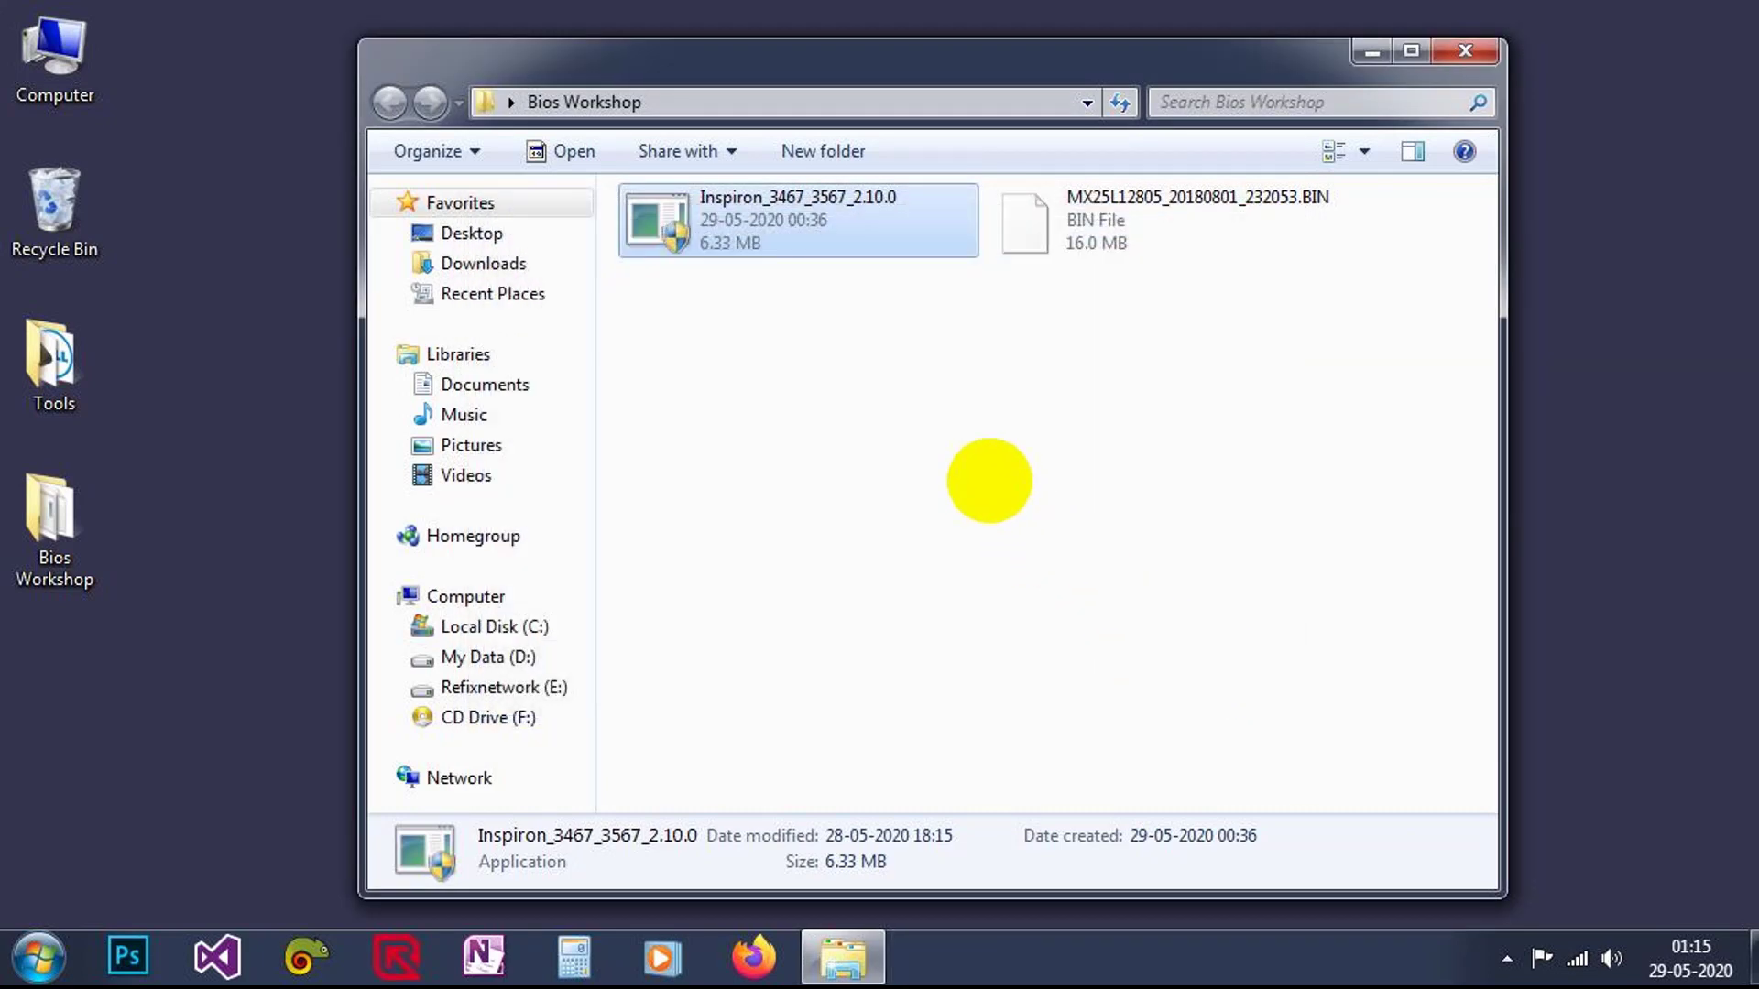
# Open a command window in the Bios Workshop folder and move it clear of the files
pyautogui.click(989, 480)
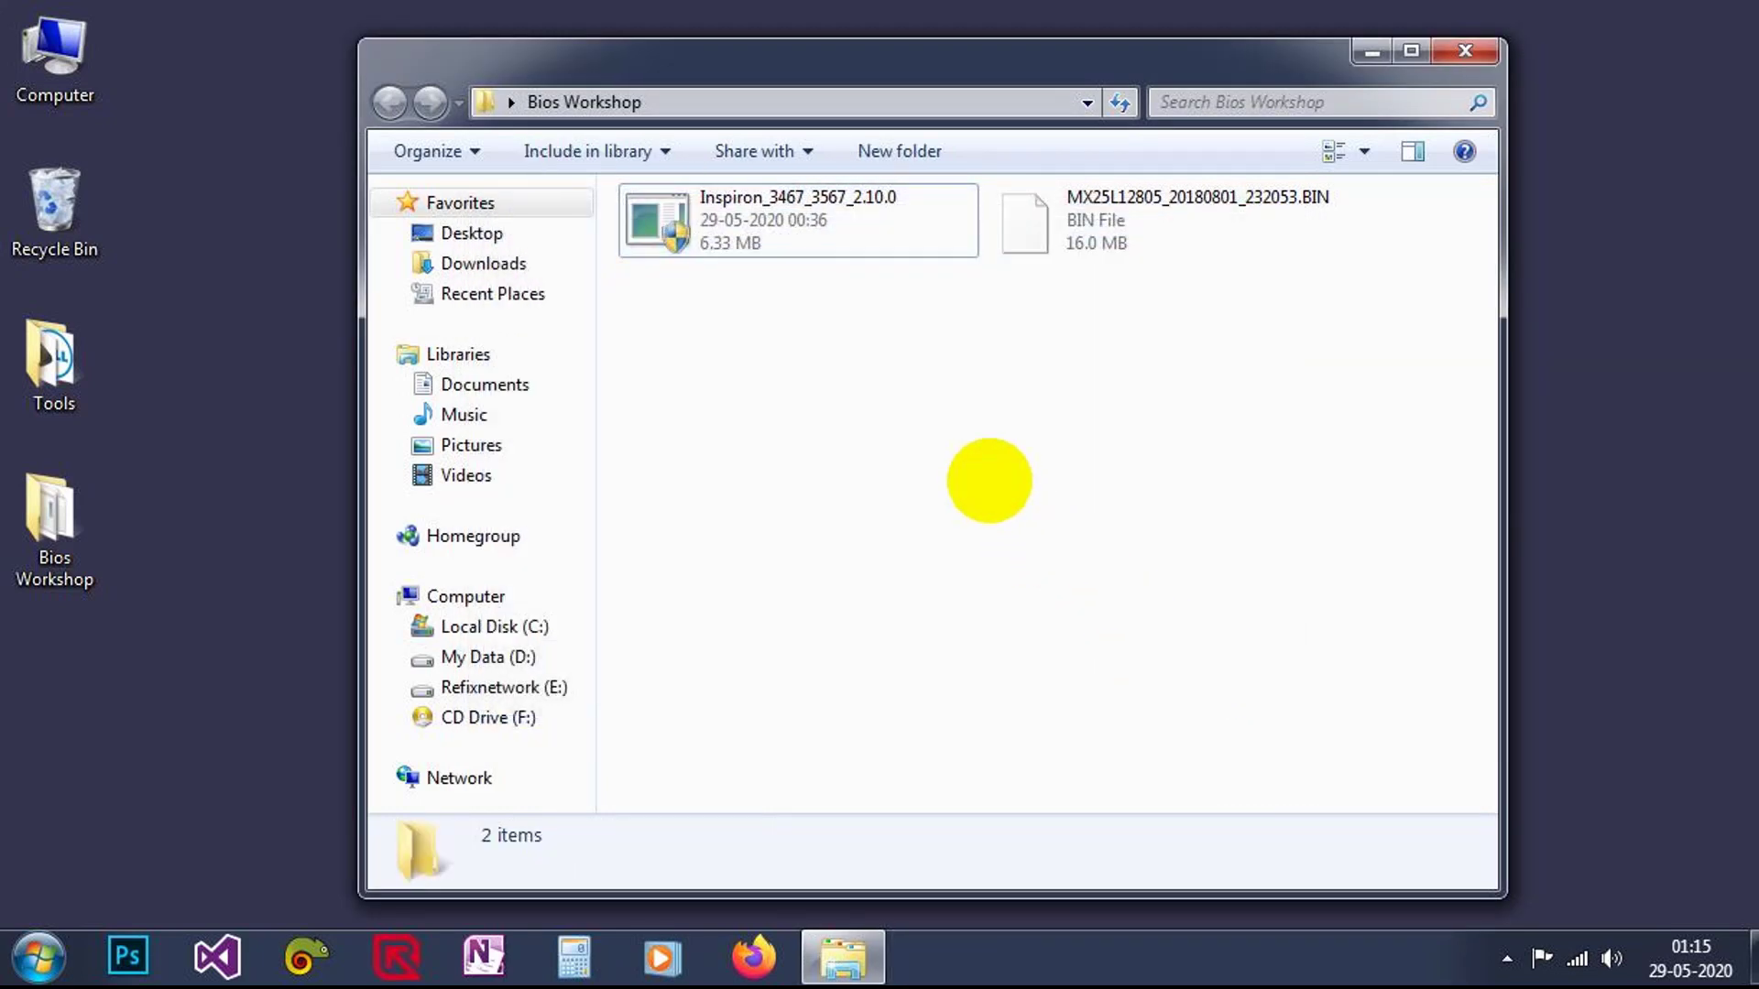
pyautogui.rightClick(990, 480)
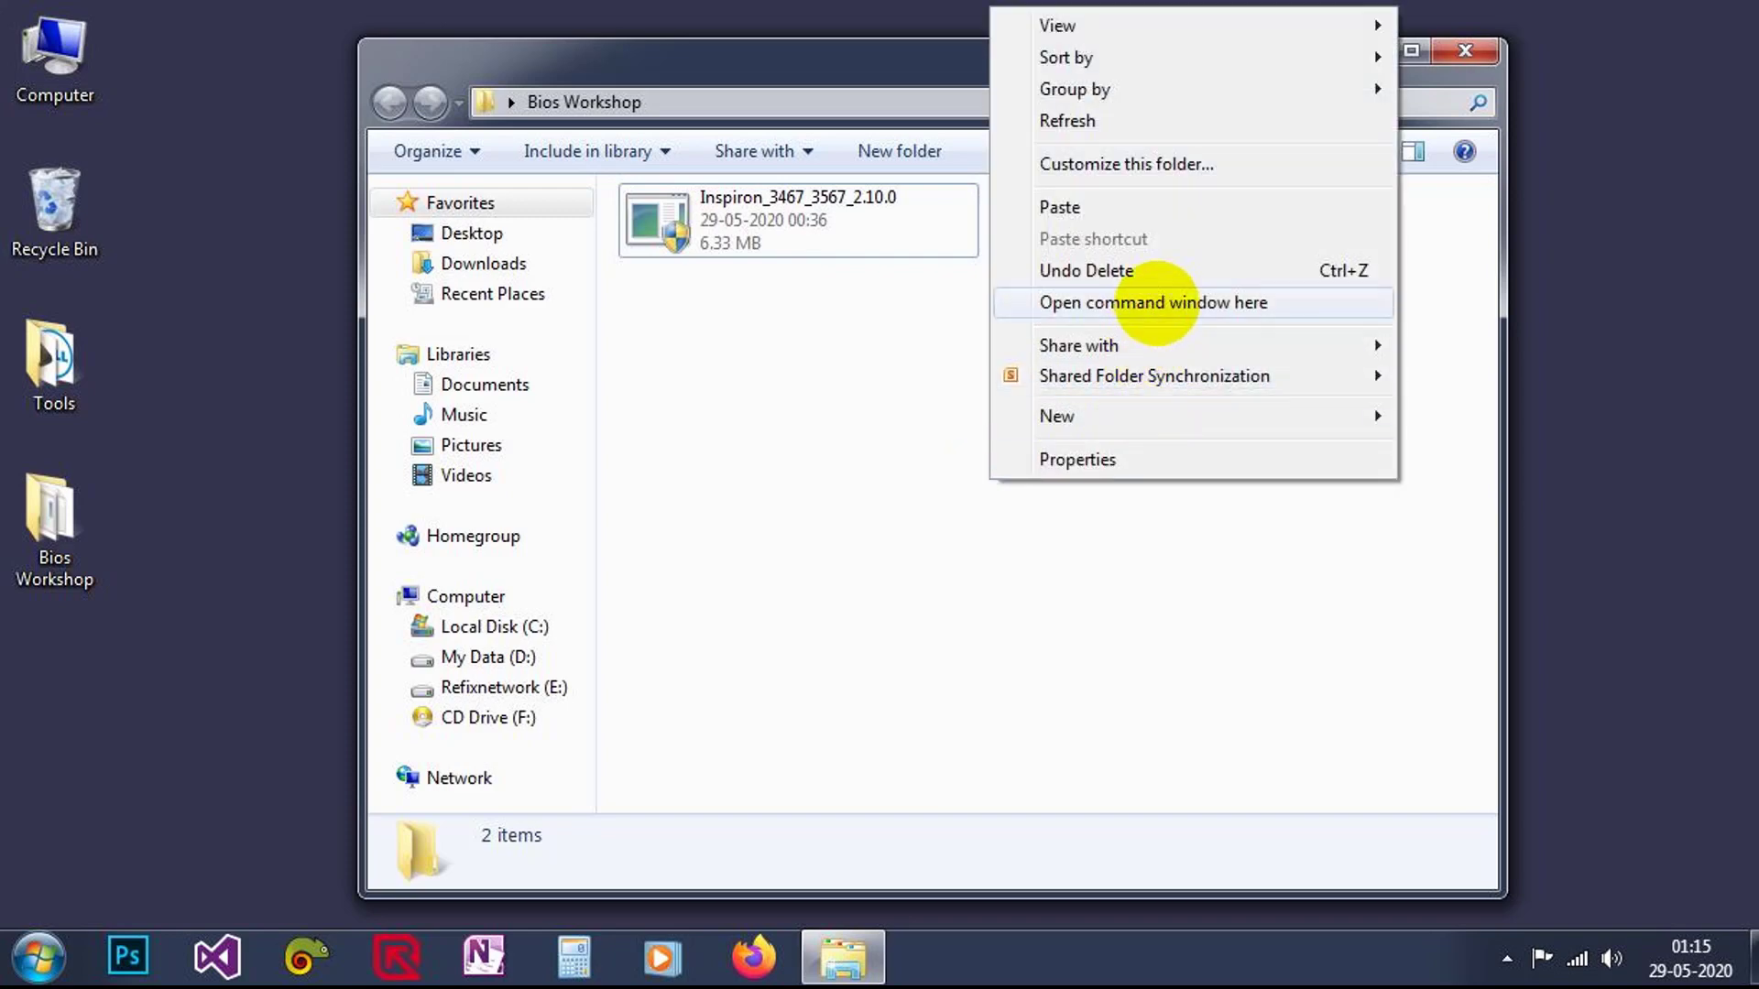
pyautogui.click(1156, 303)
pyautogui.moveTo(777, 128); pyautogui.dragTo(1124, 365)
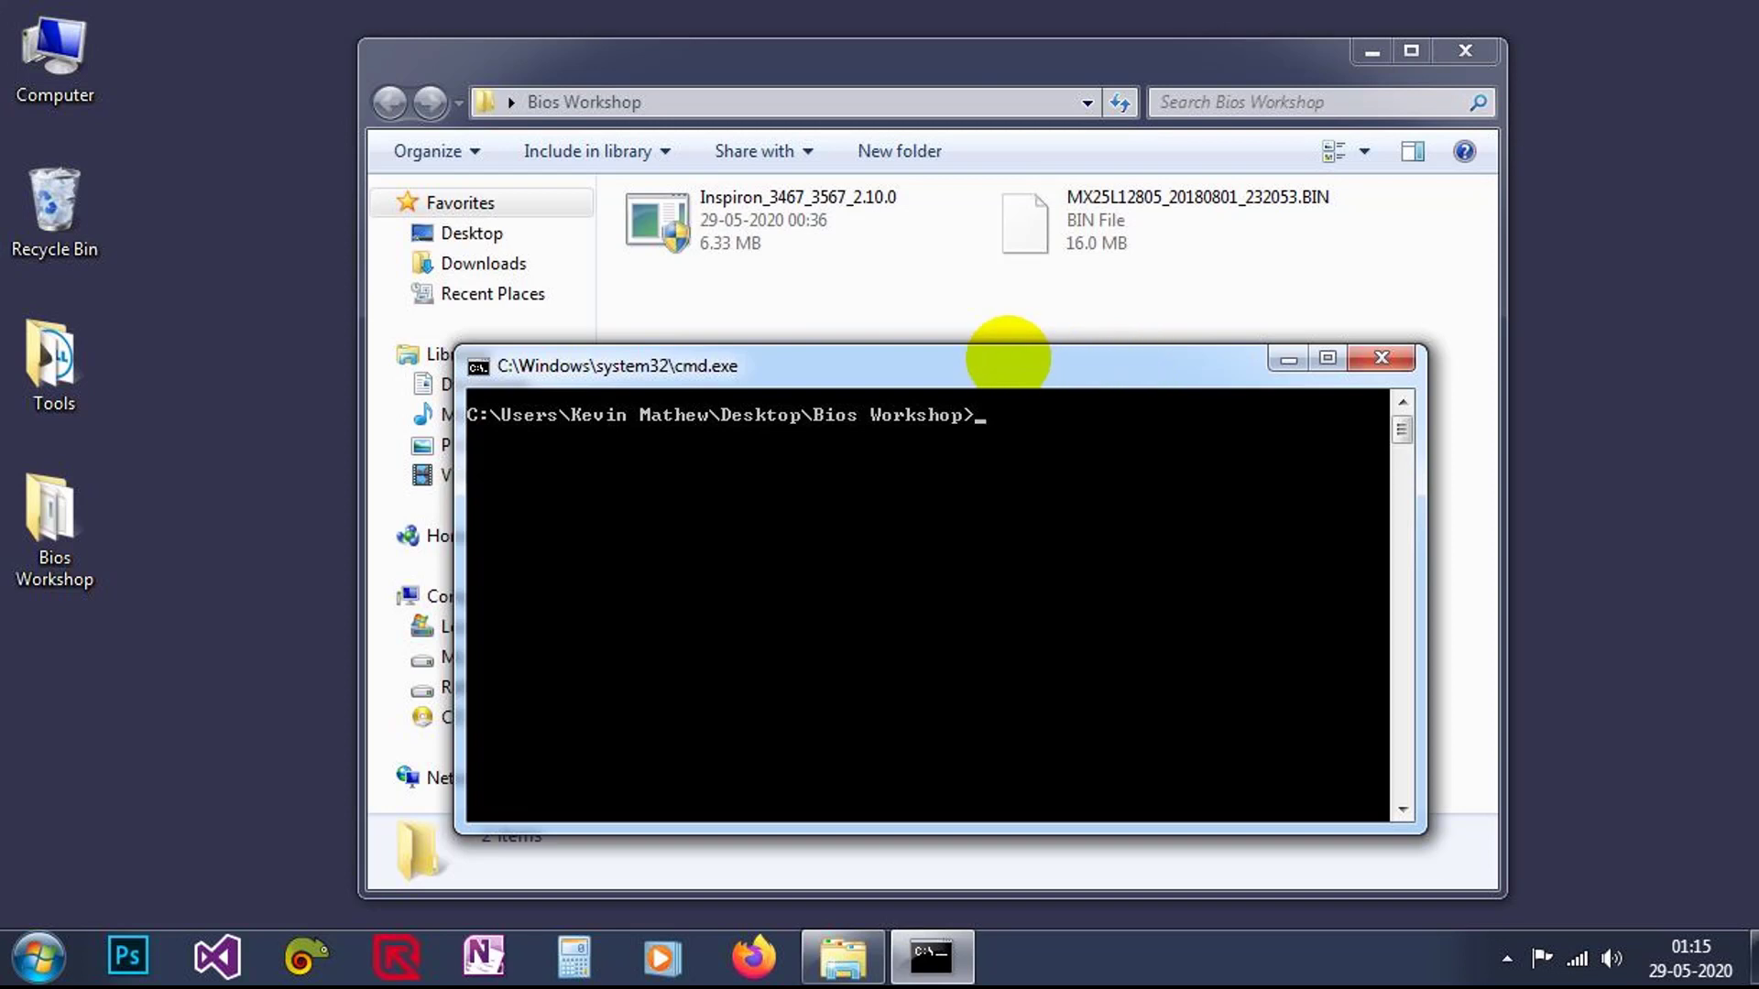
# Rename the Inspiron_3467_3567_2.10.0 application as a
pyautogui.click(793, 224)
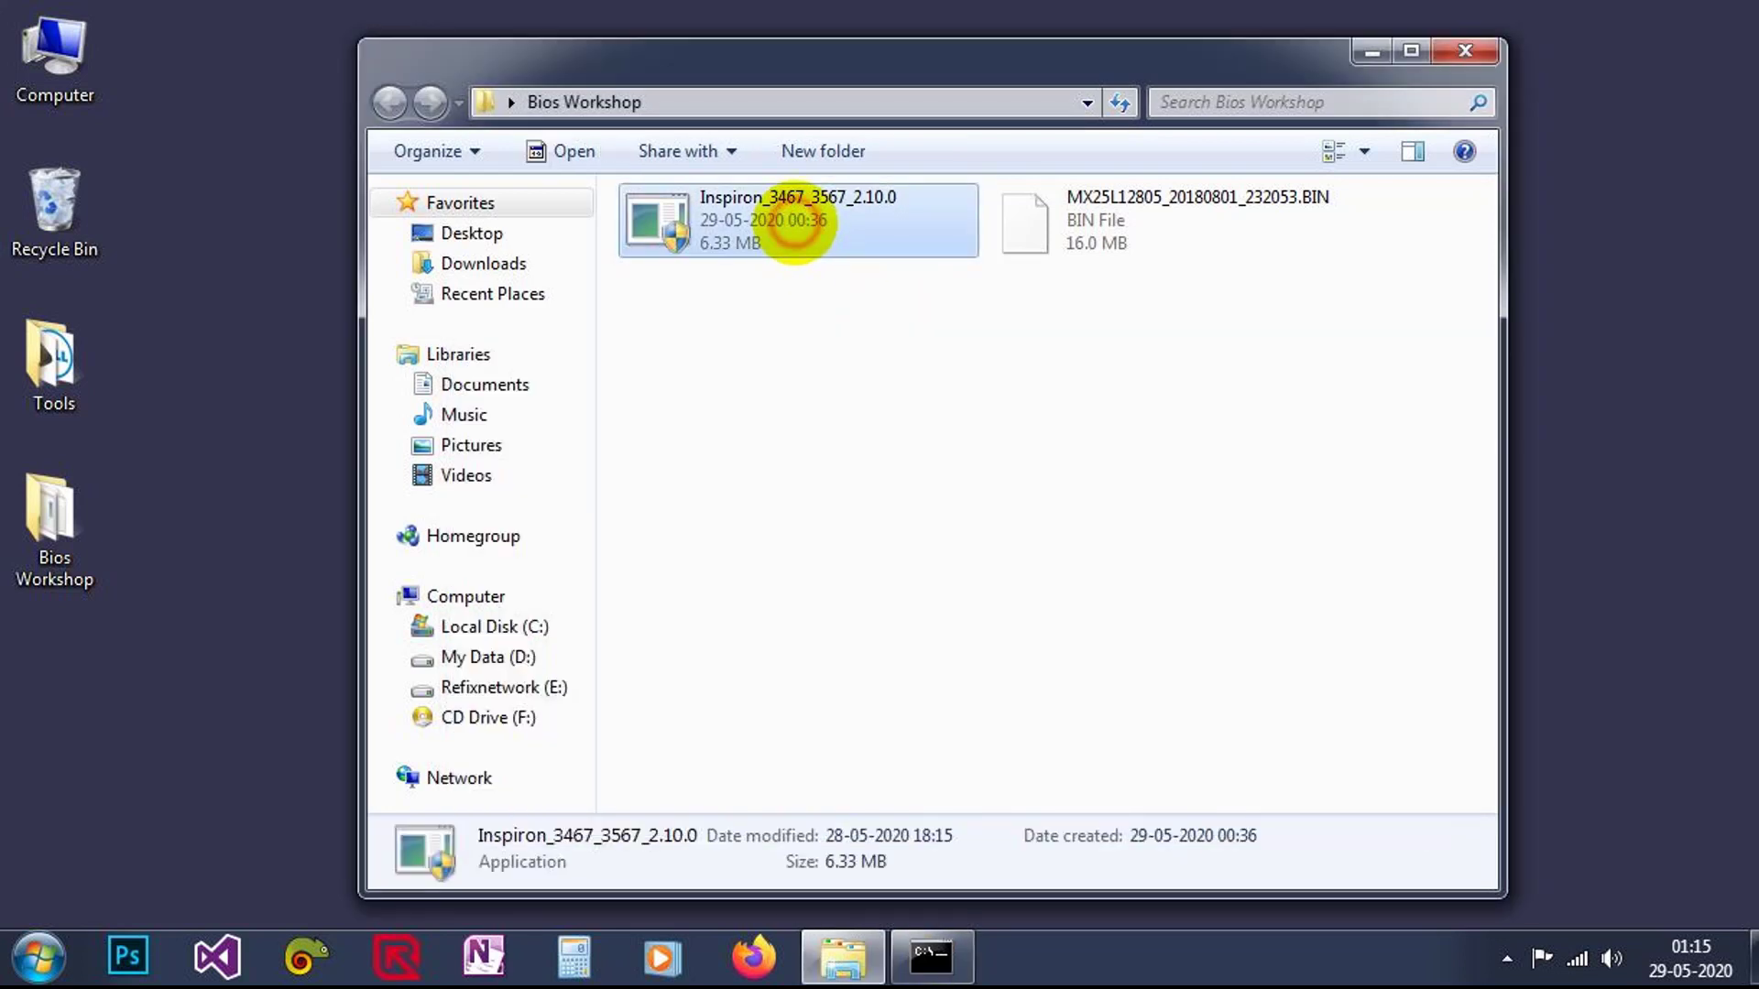
pyautogui.click(852, 202)
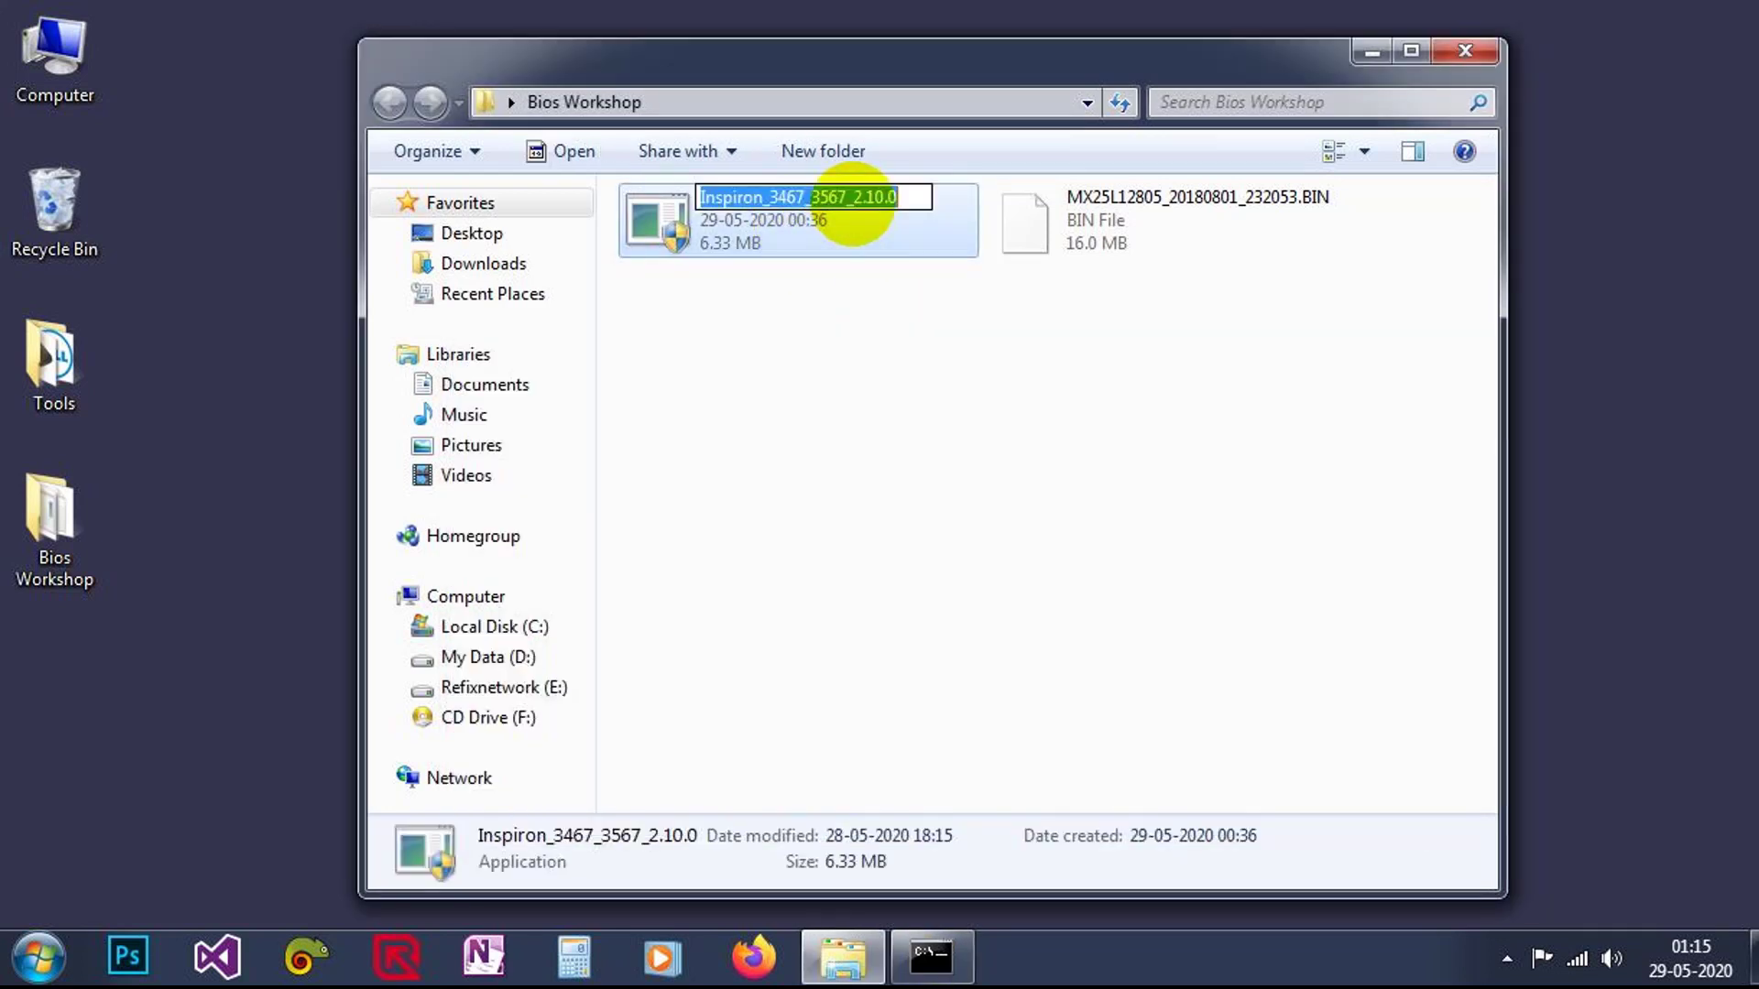
pyautogui.write('a')
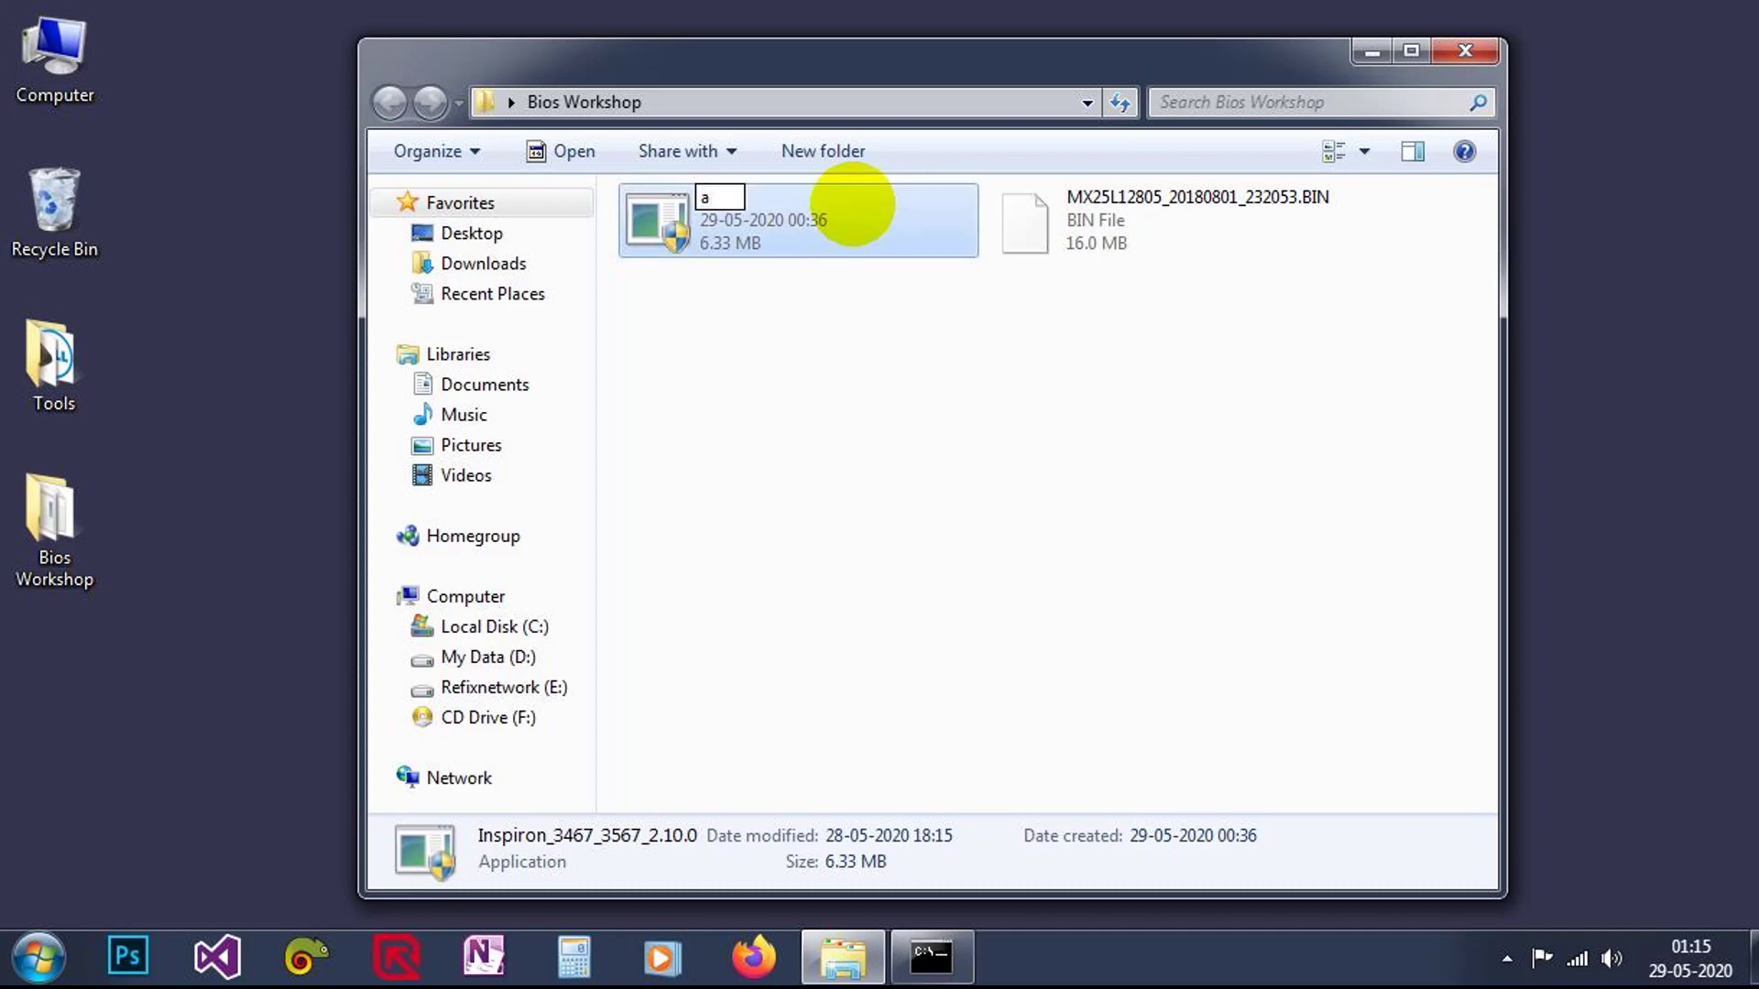
pyautogui.click(883, 381)
# Try to extract the ROM by running a.exe /writerom in the command window, and close the window
pyautogui.click(958, 948)
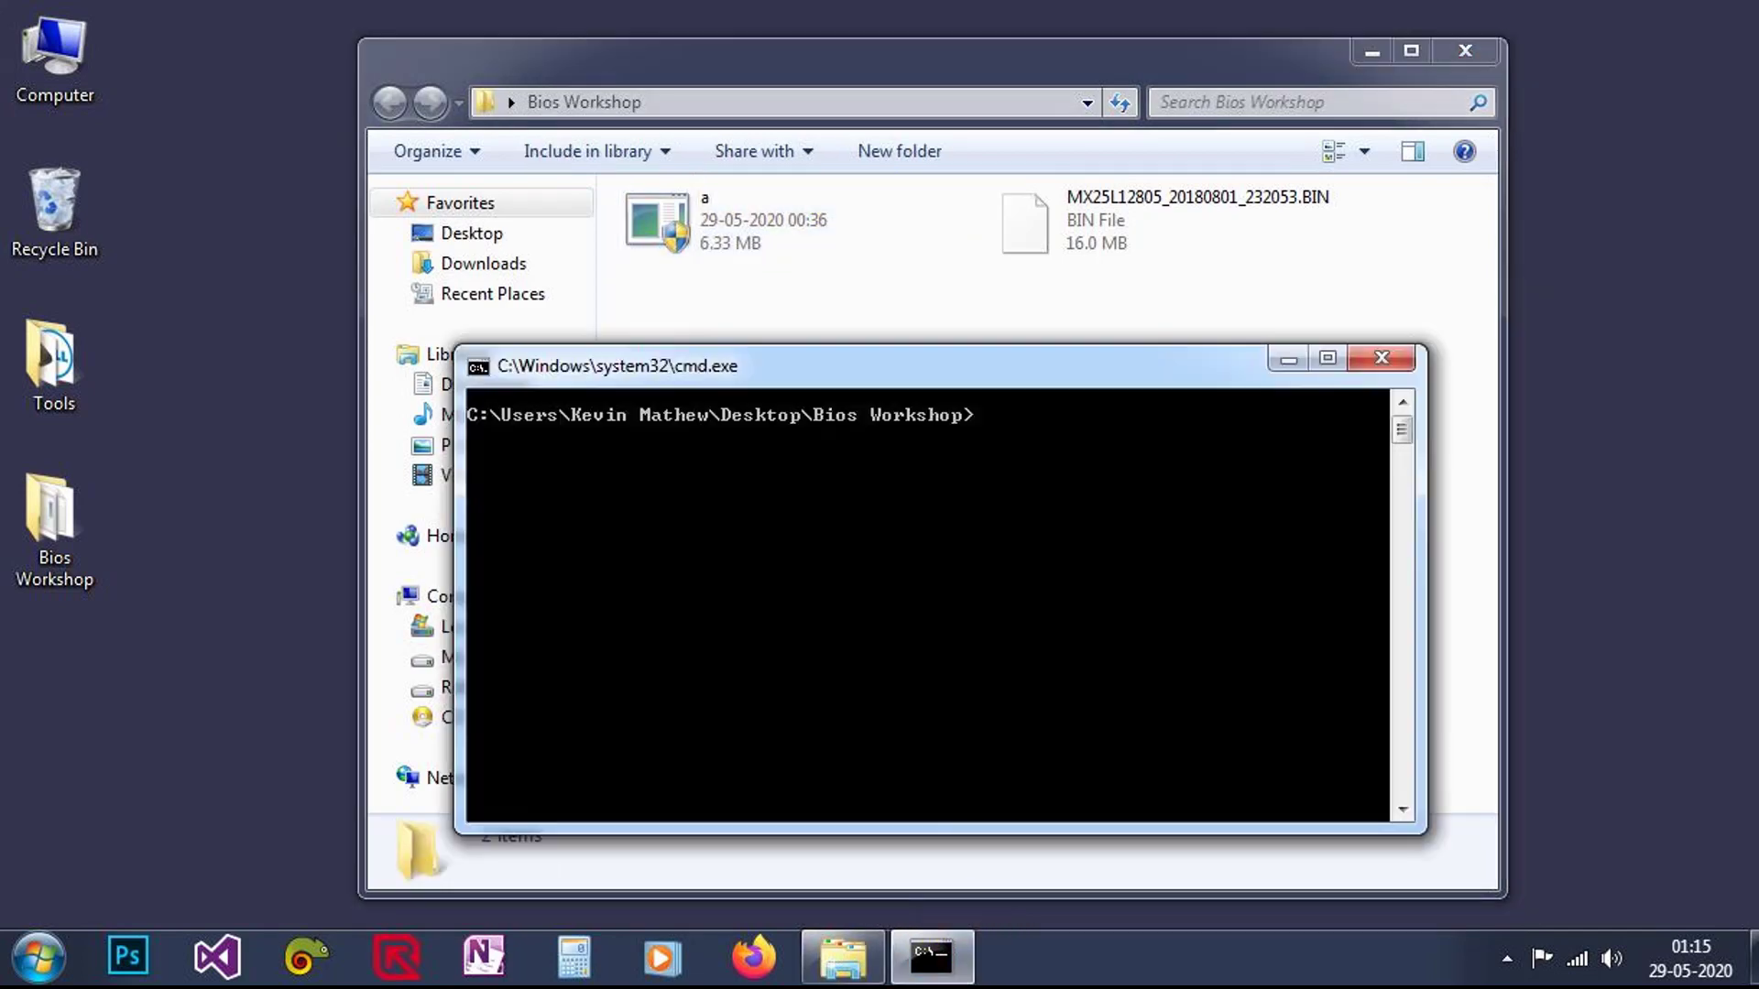
pyautogui.write('a.exe /writerom')
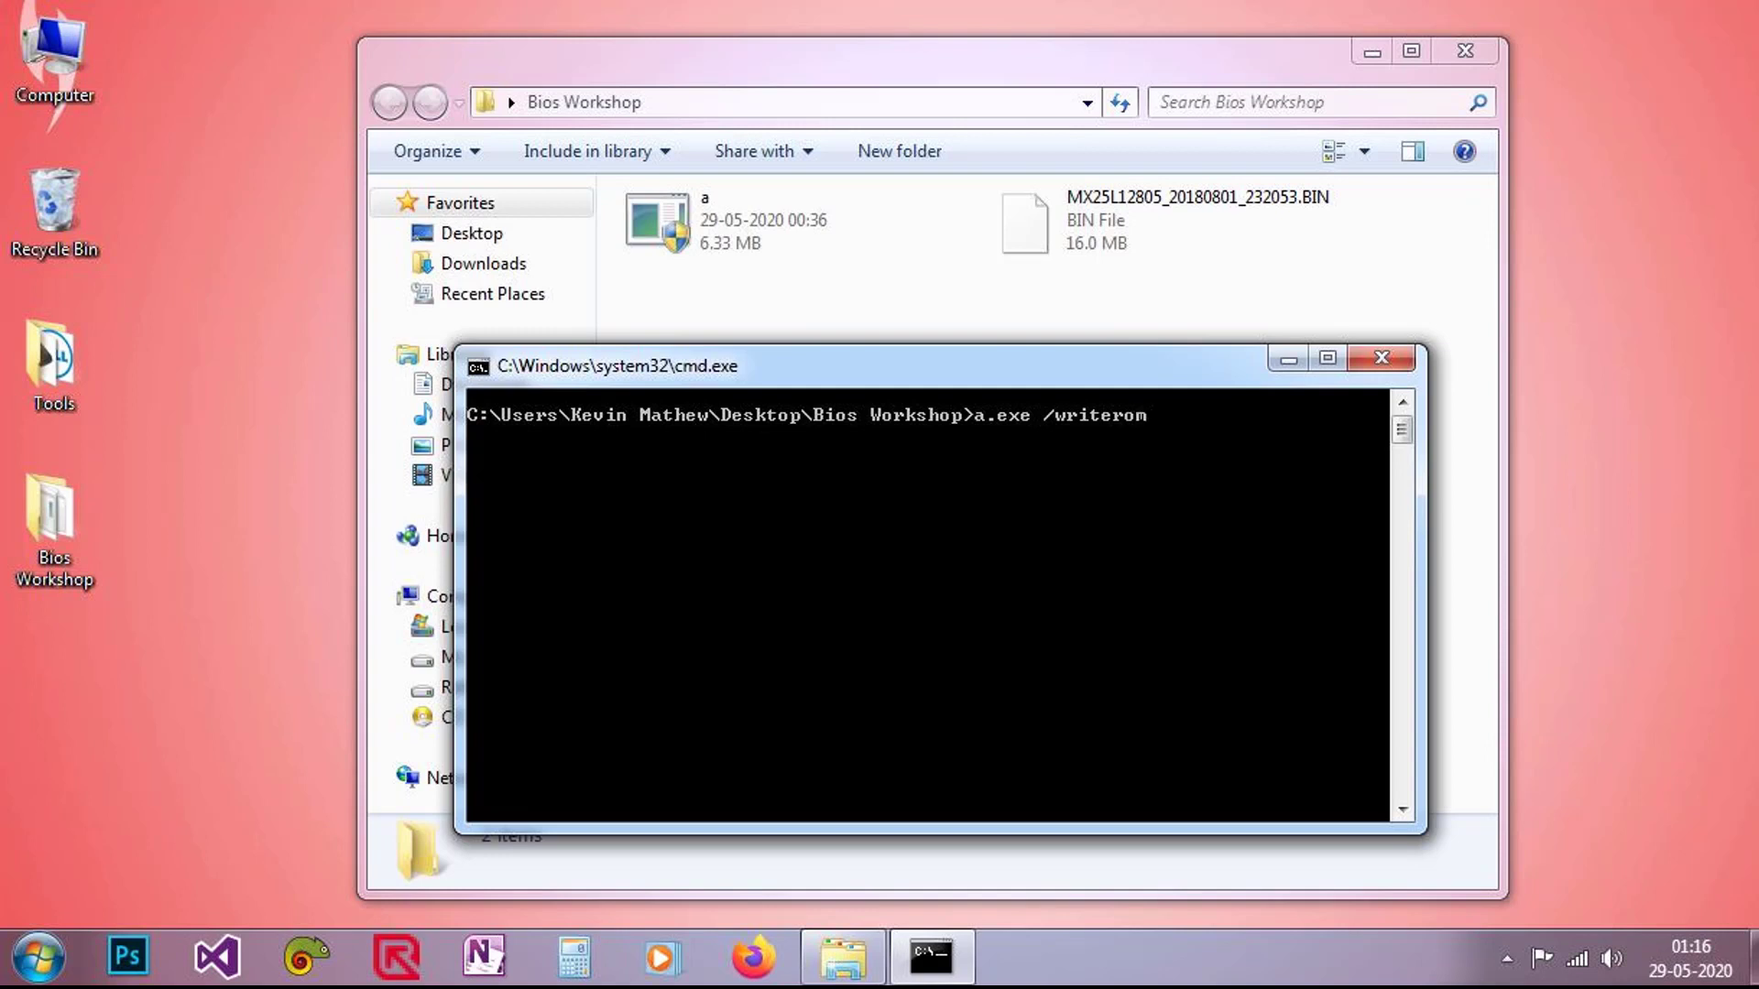
pyautogui.press('Return')
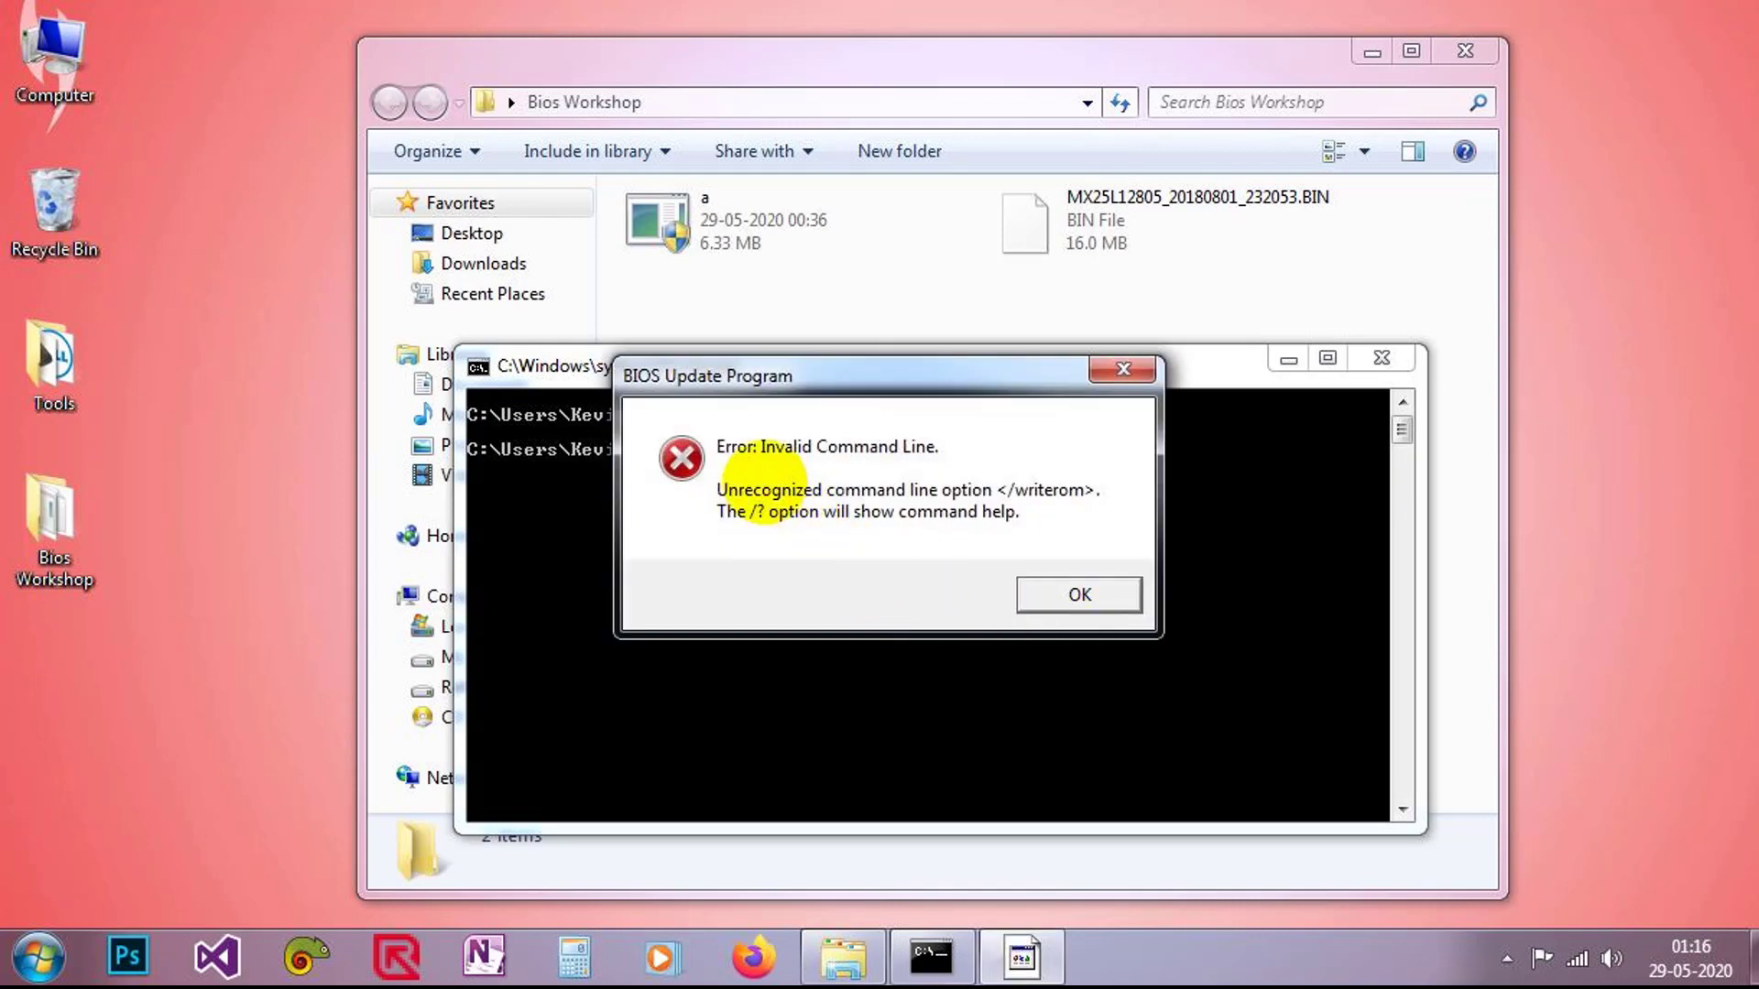
pyautogui.click(1088, 592)
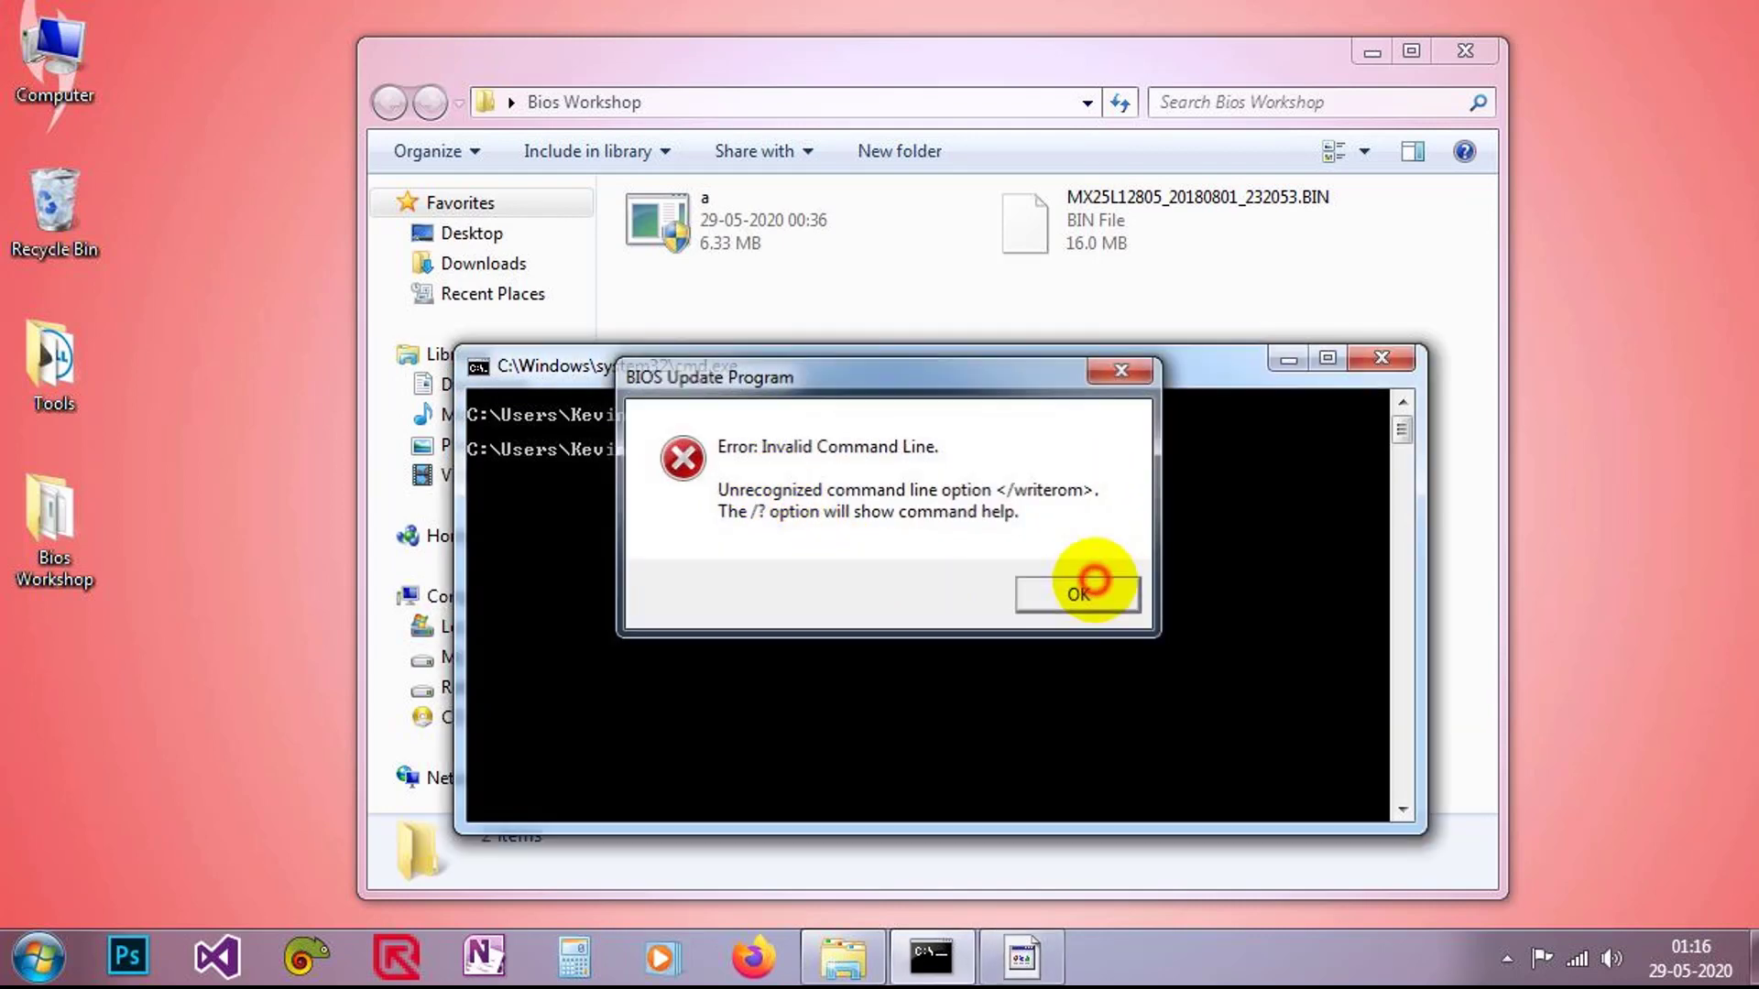
pyautogui.click(1380, 357)
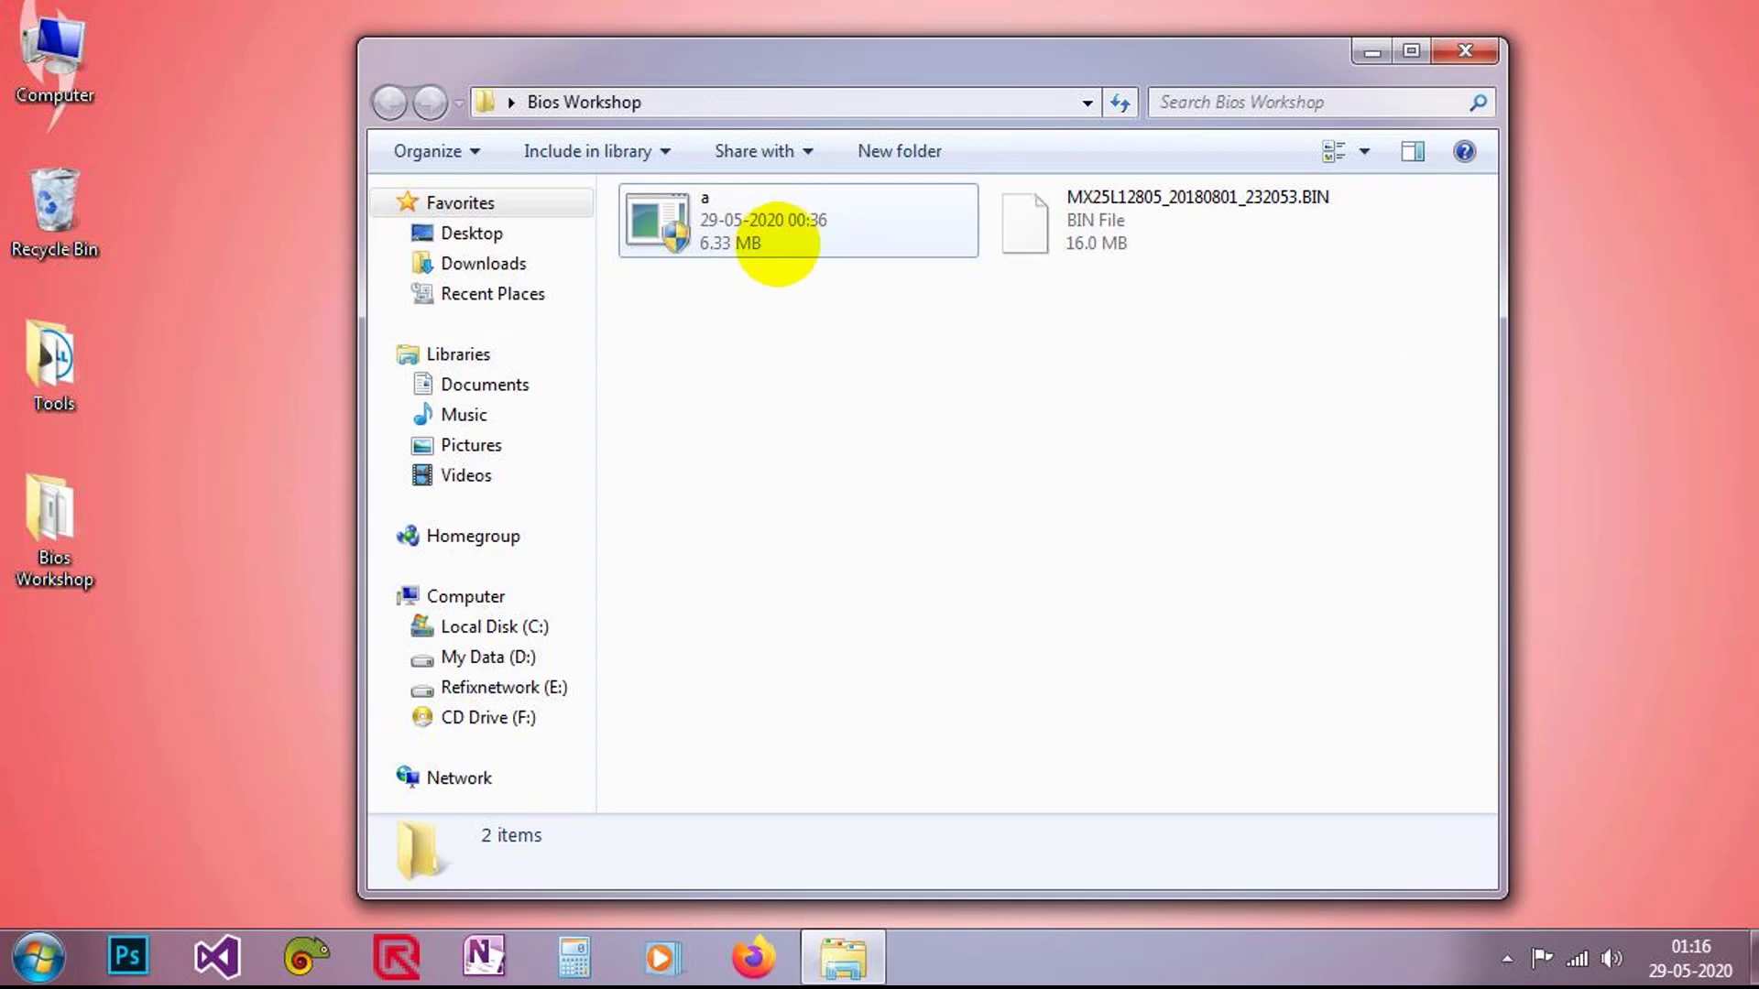
# Move Dell Bios Extractor from the Tools folder on the desktop into the Bios Workshop folder
pyautogui.doubleClick(64, 357)
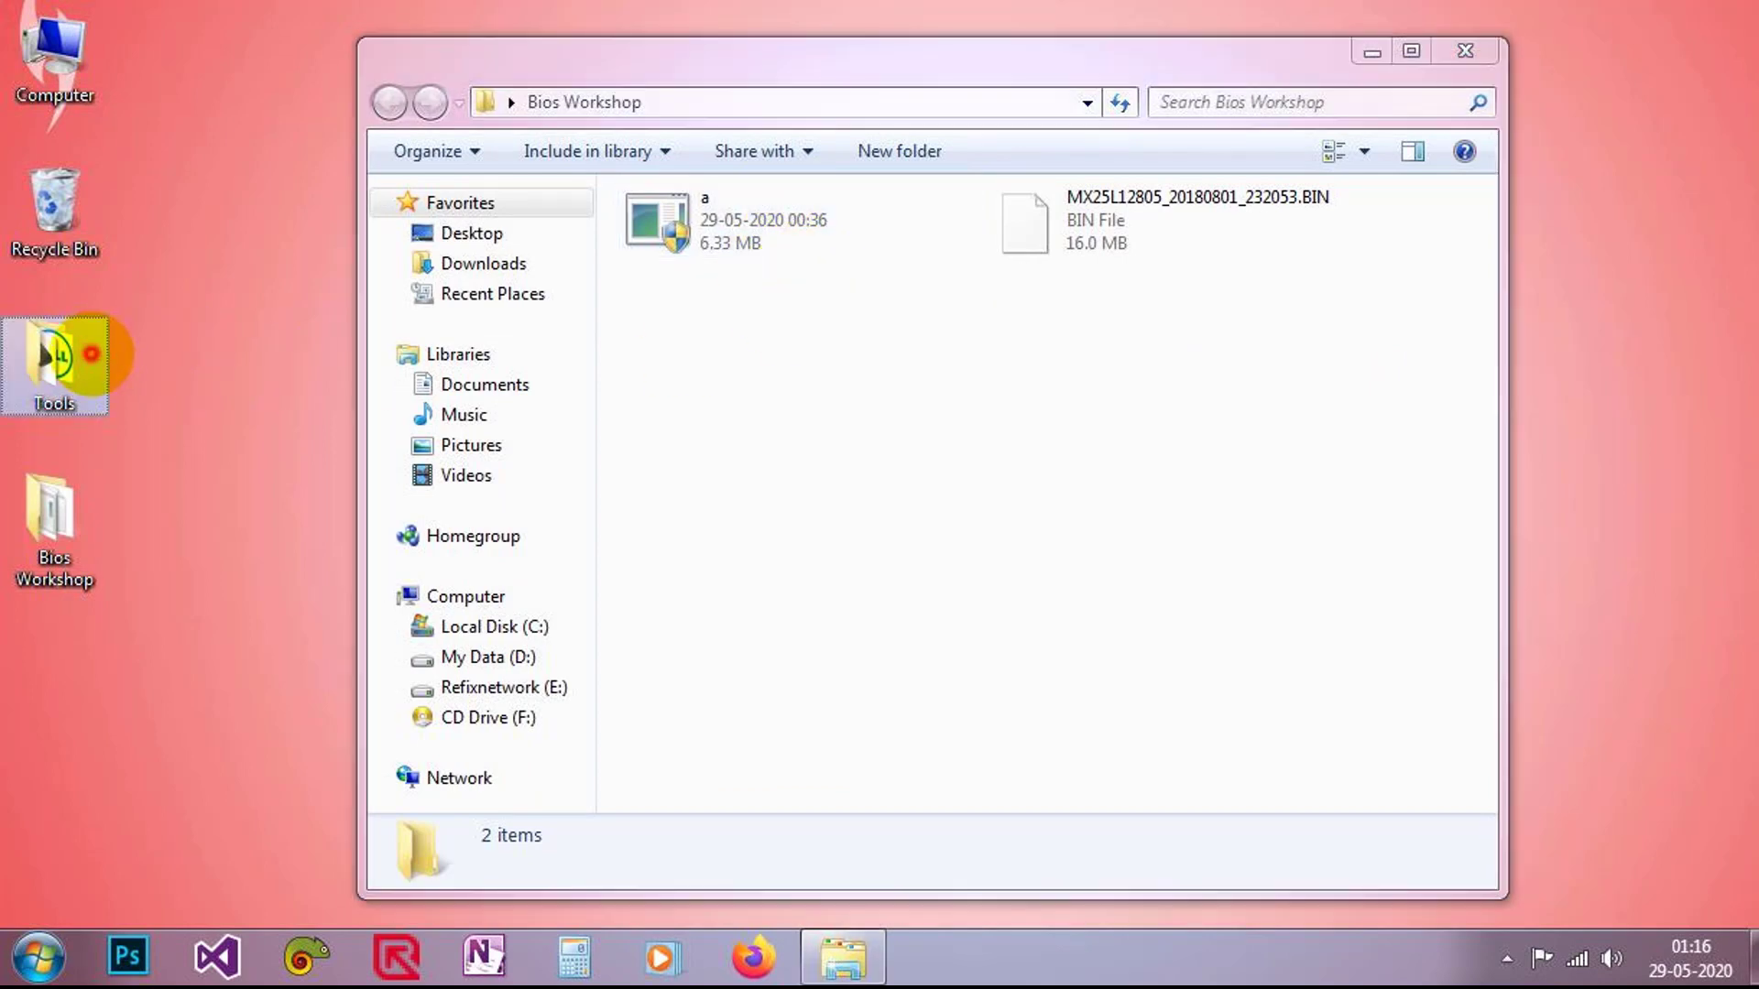
pyautogui.click(727, 188)
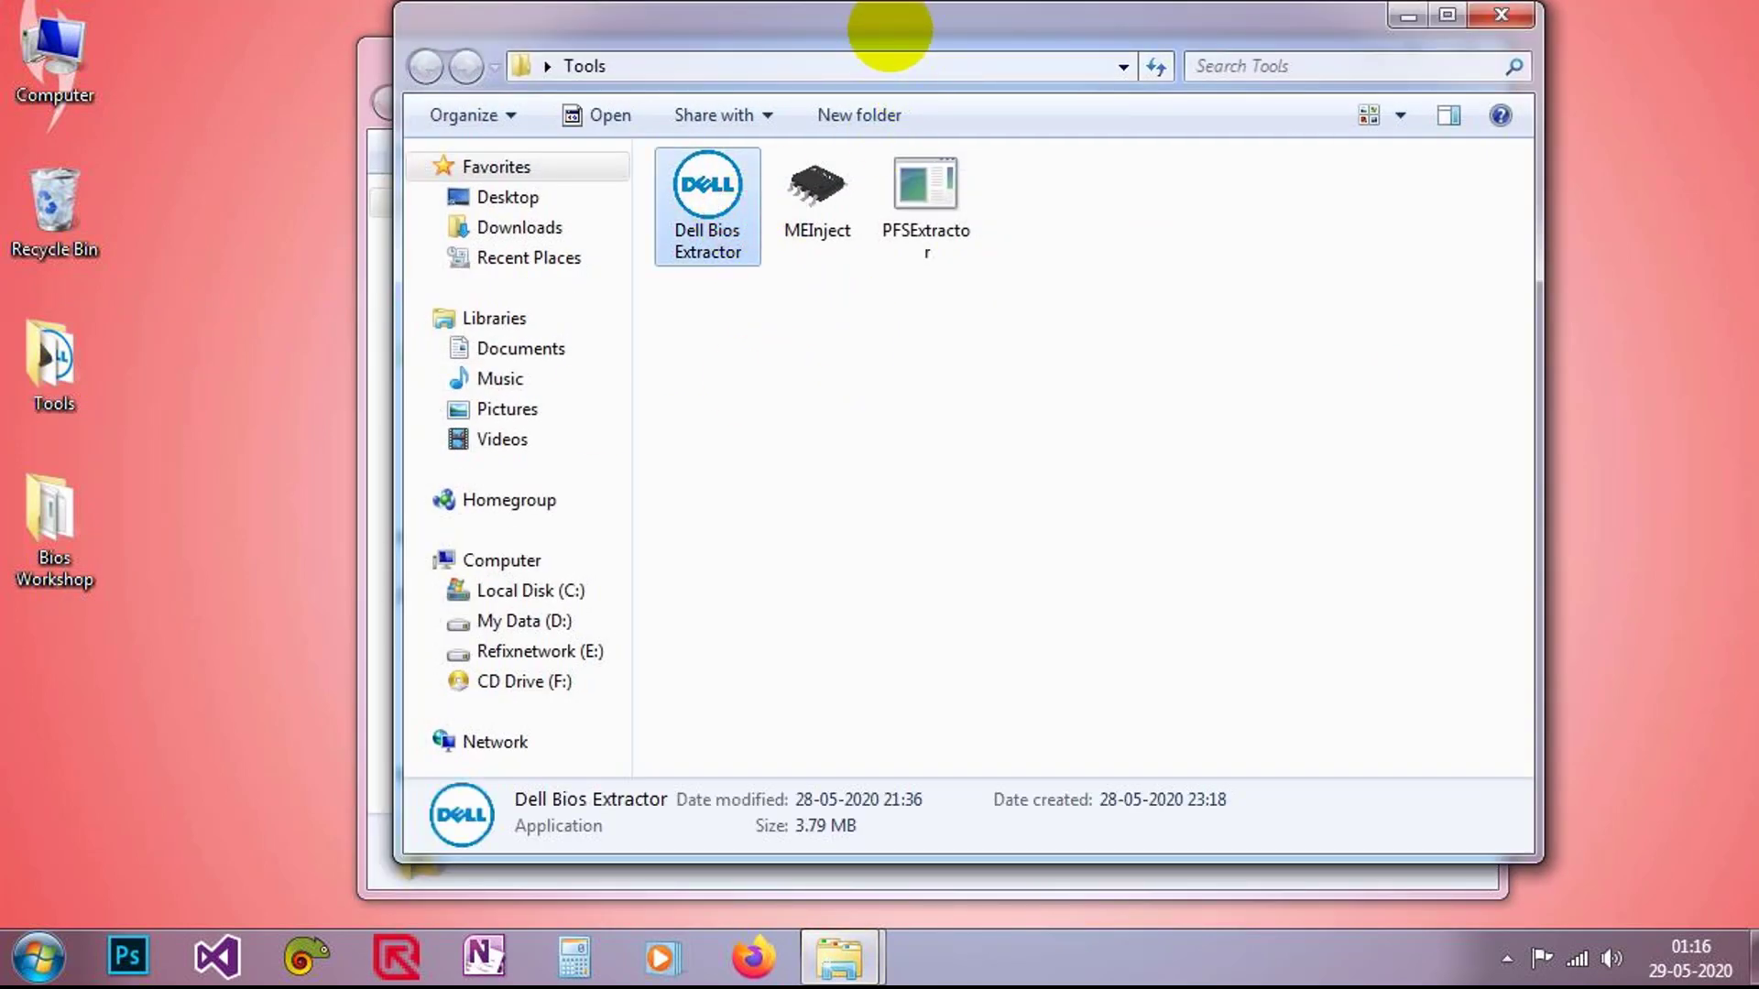
pyautogui.moveTo(884, 31); pyautogui.dragTo(1517, 390)
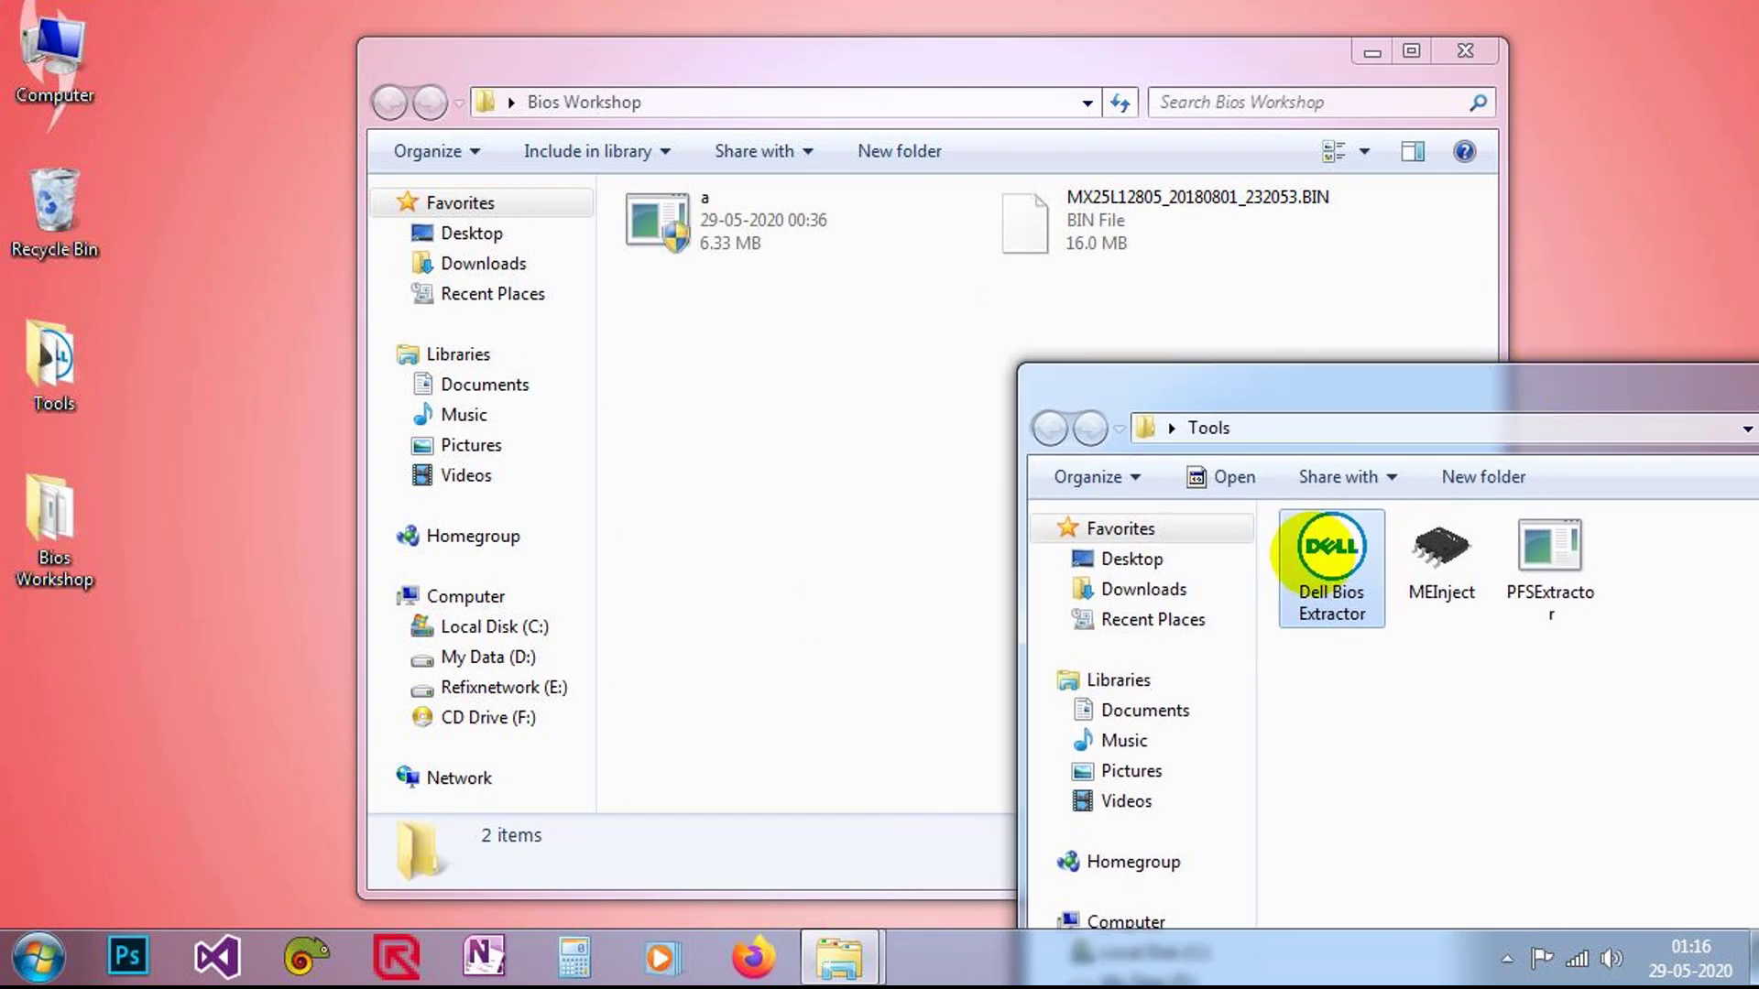
pyautogui.moveTo(1331, 550); pyautogui.dragTo(843, 522)
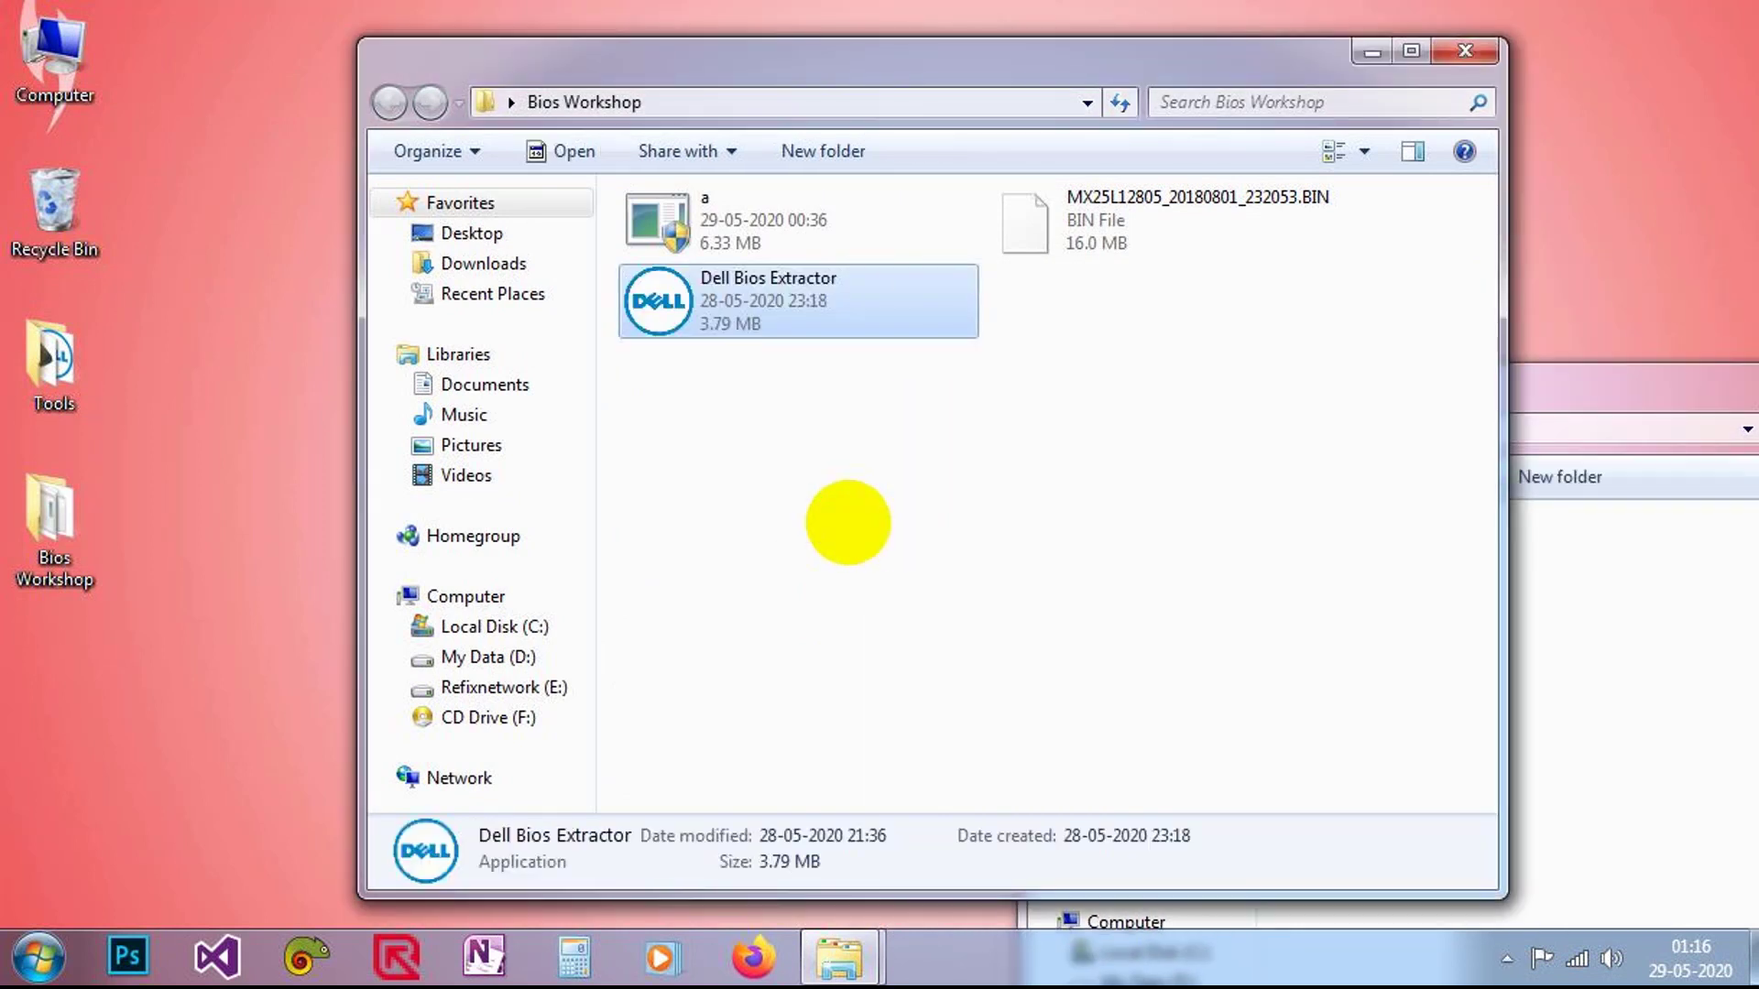
# Decompress the application a with Dell Bios Extractor
pyautogui.click(829, 455)
pyautogui.click(806, 223)
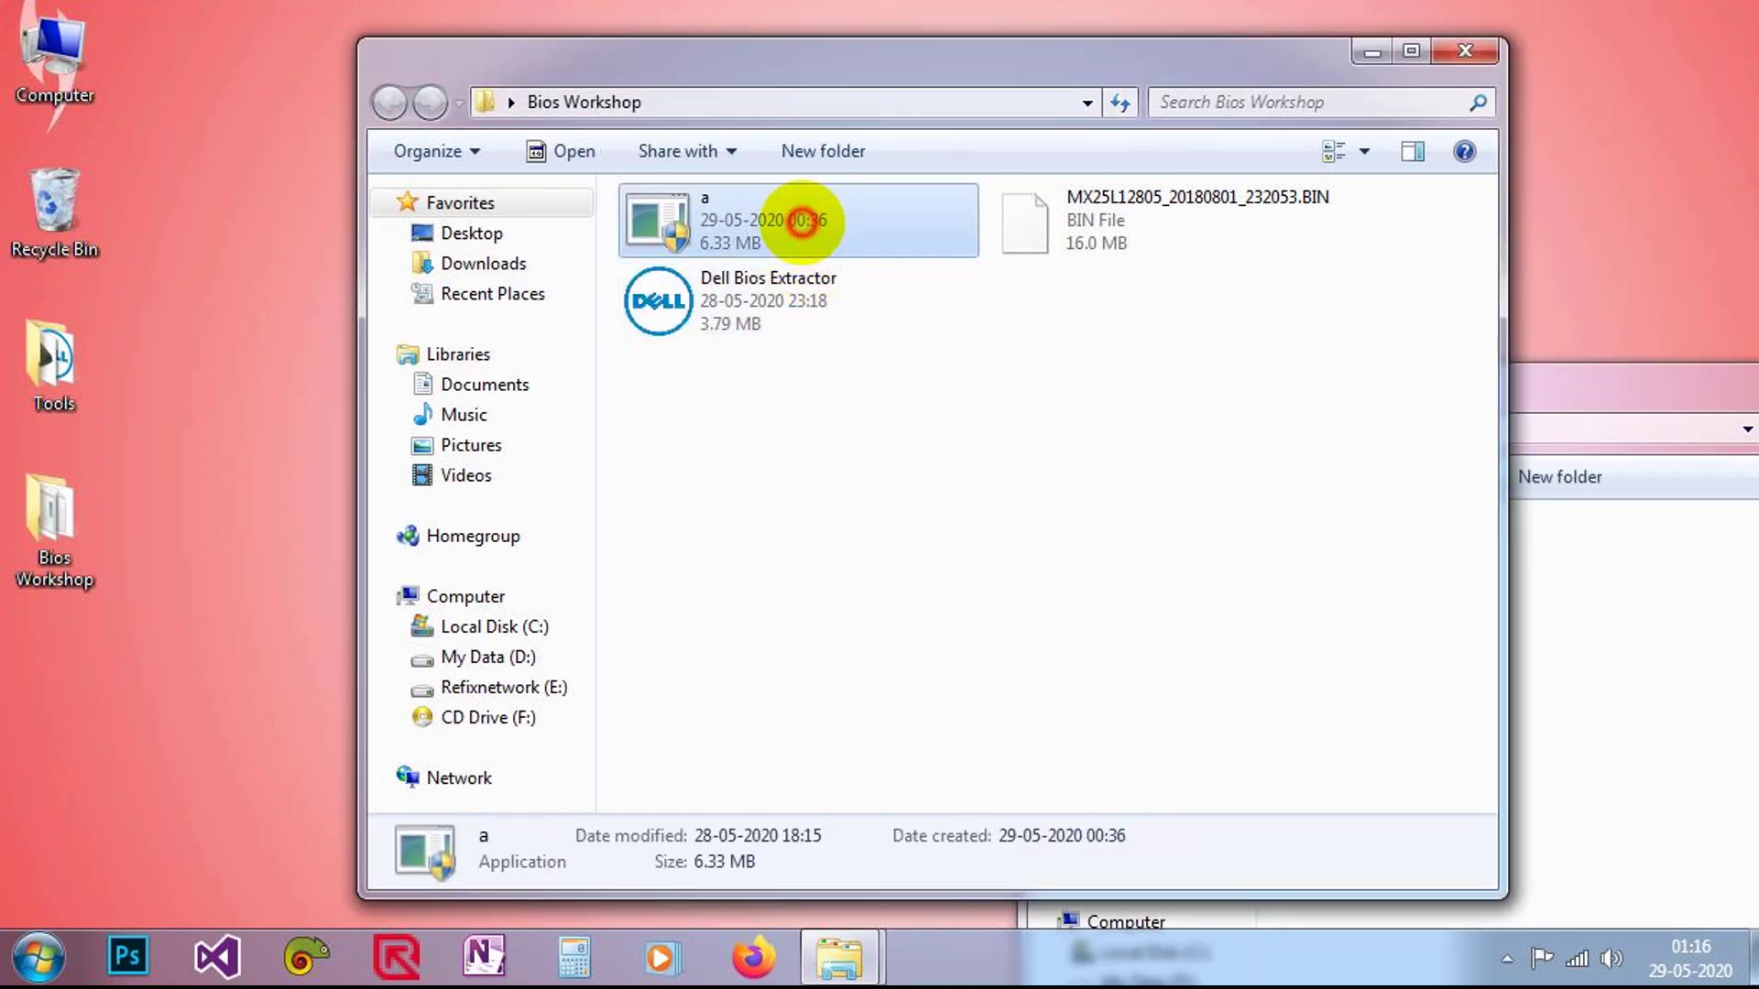
pyautogui.moveTo(834, 217); pyautogui.dragTo(778, 295)
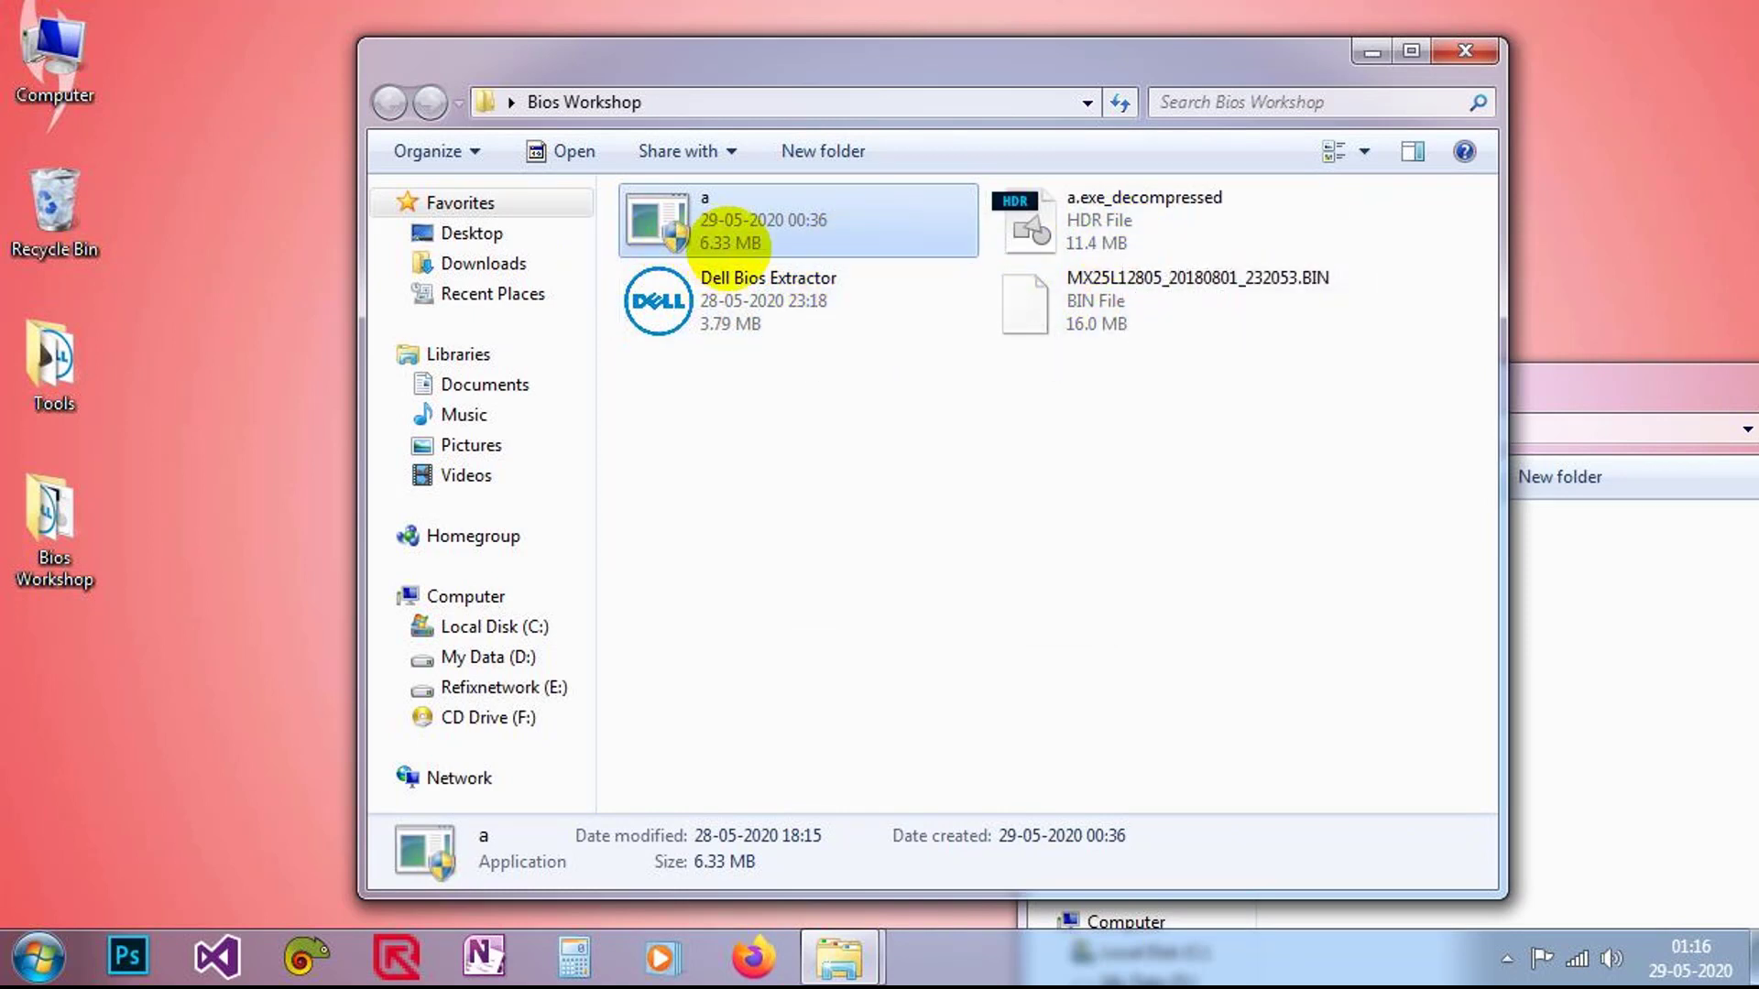
# Open MX25L12805_20180801_232053.BIN in Hex Workshop, allowing the unverified component to run
pyautogui.click(1091, 229)
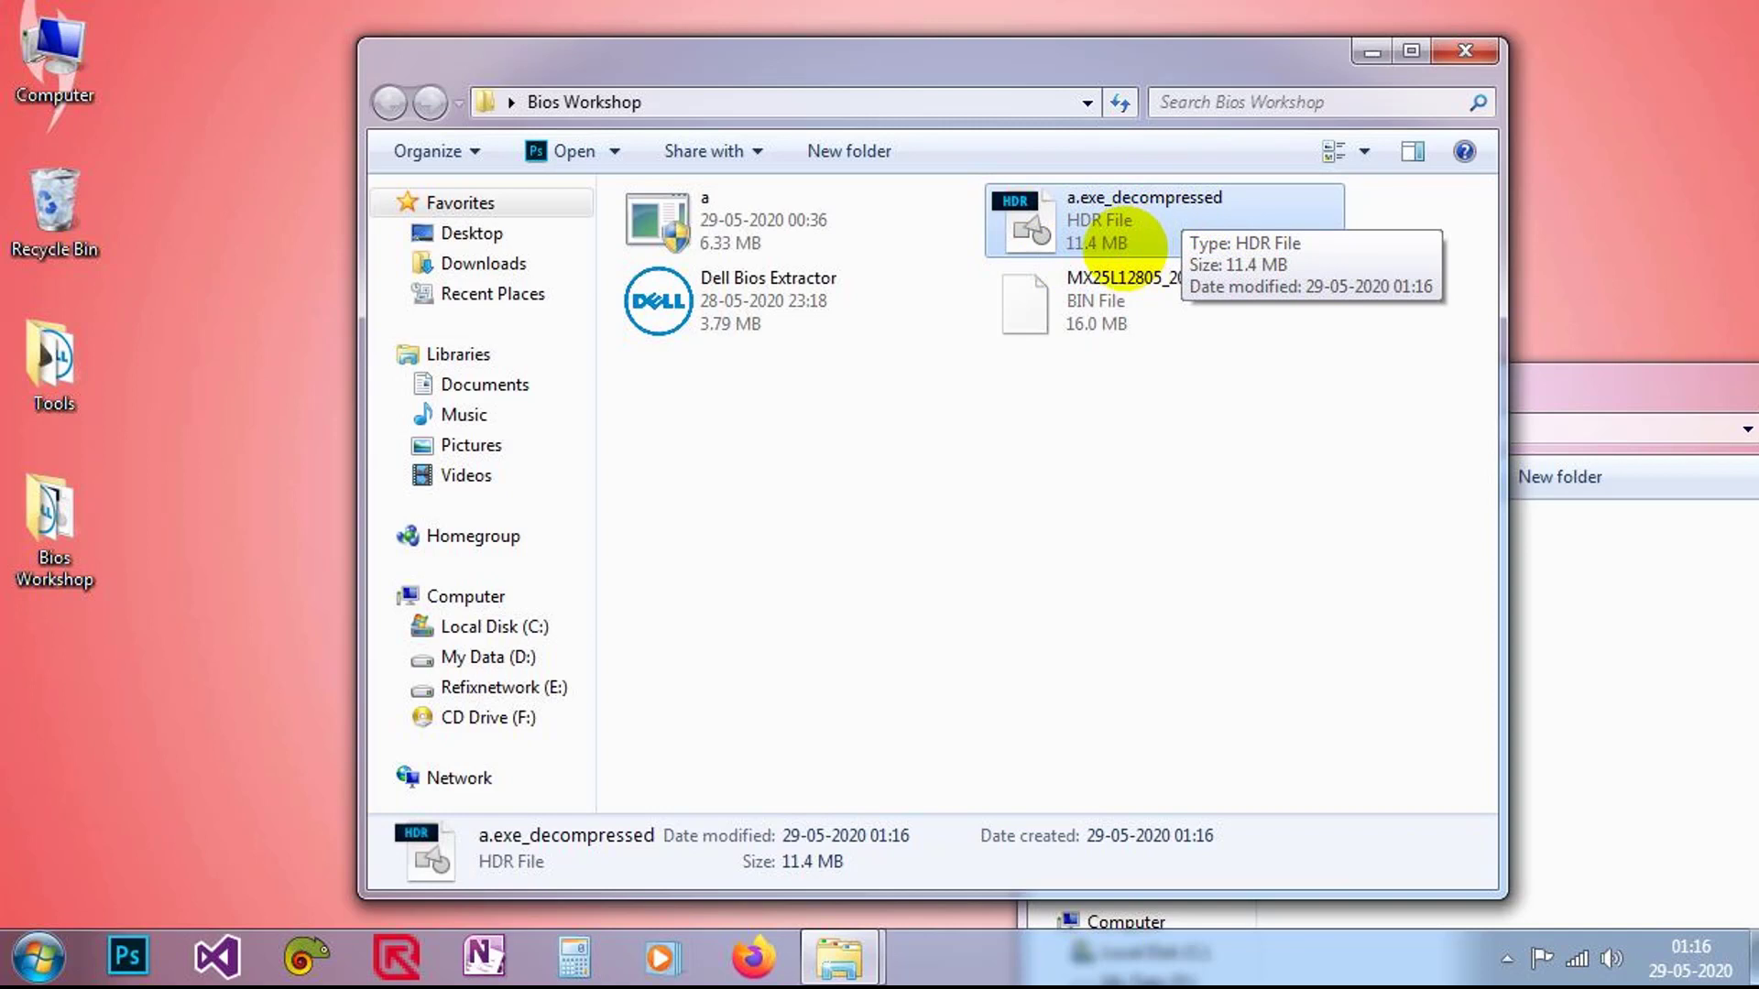
pyautogui.click(1104, 316)
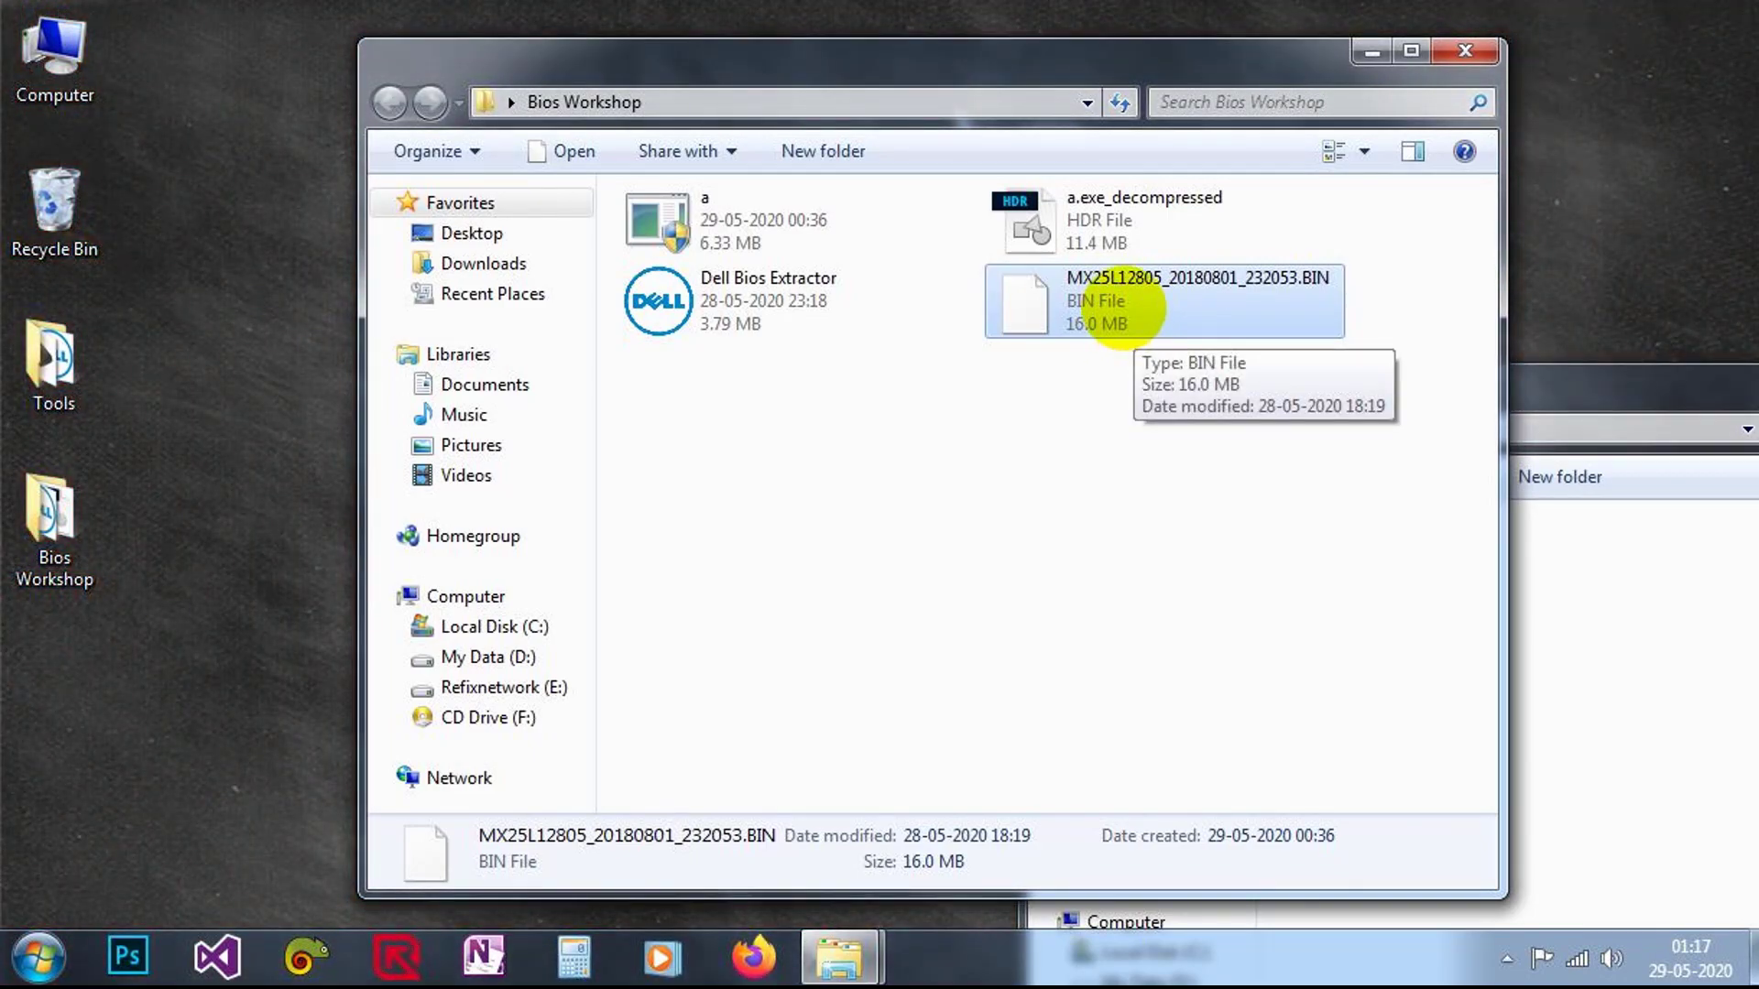
pyautogui.rightClick(1126, 310)
pyautogui.click(1227, 414)
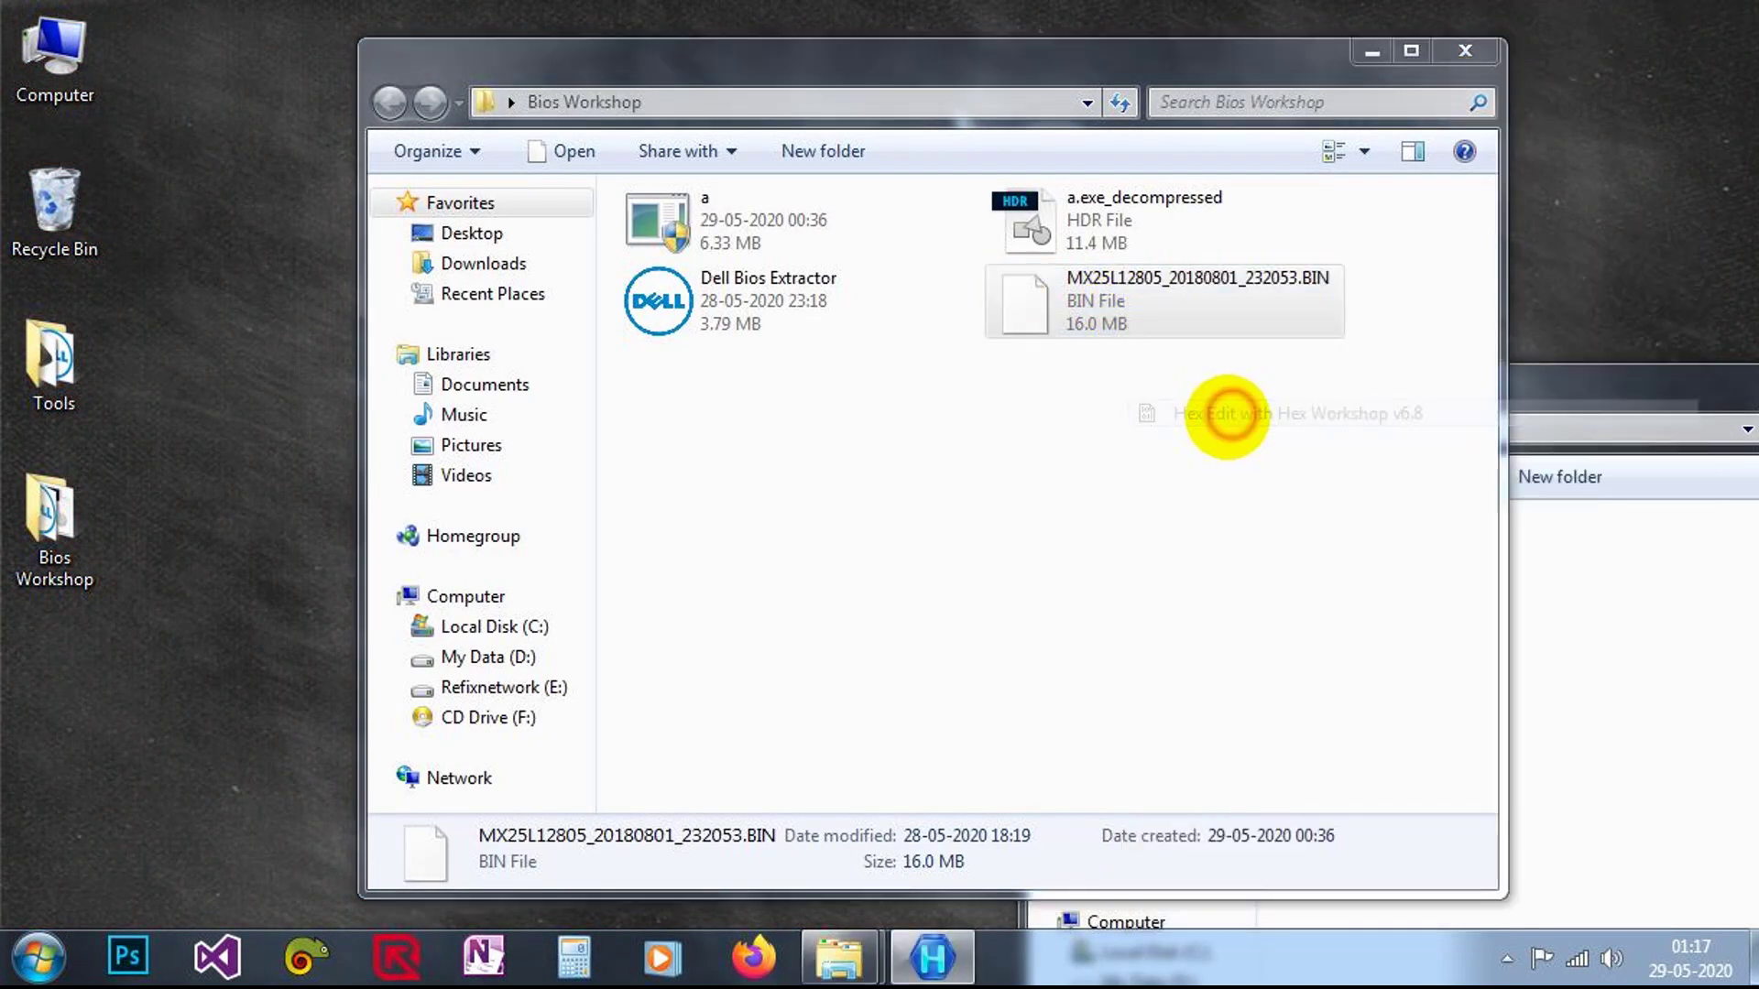
pyautogui.click(1003, 503)
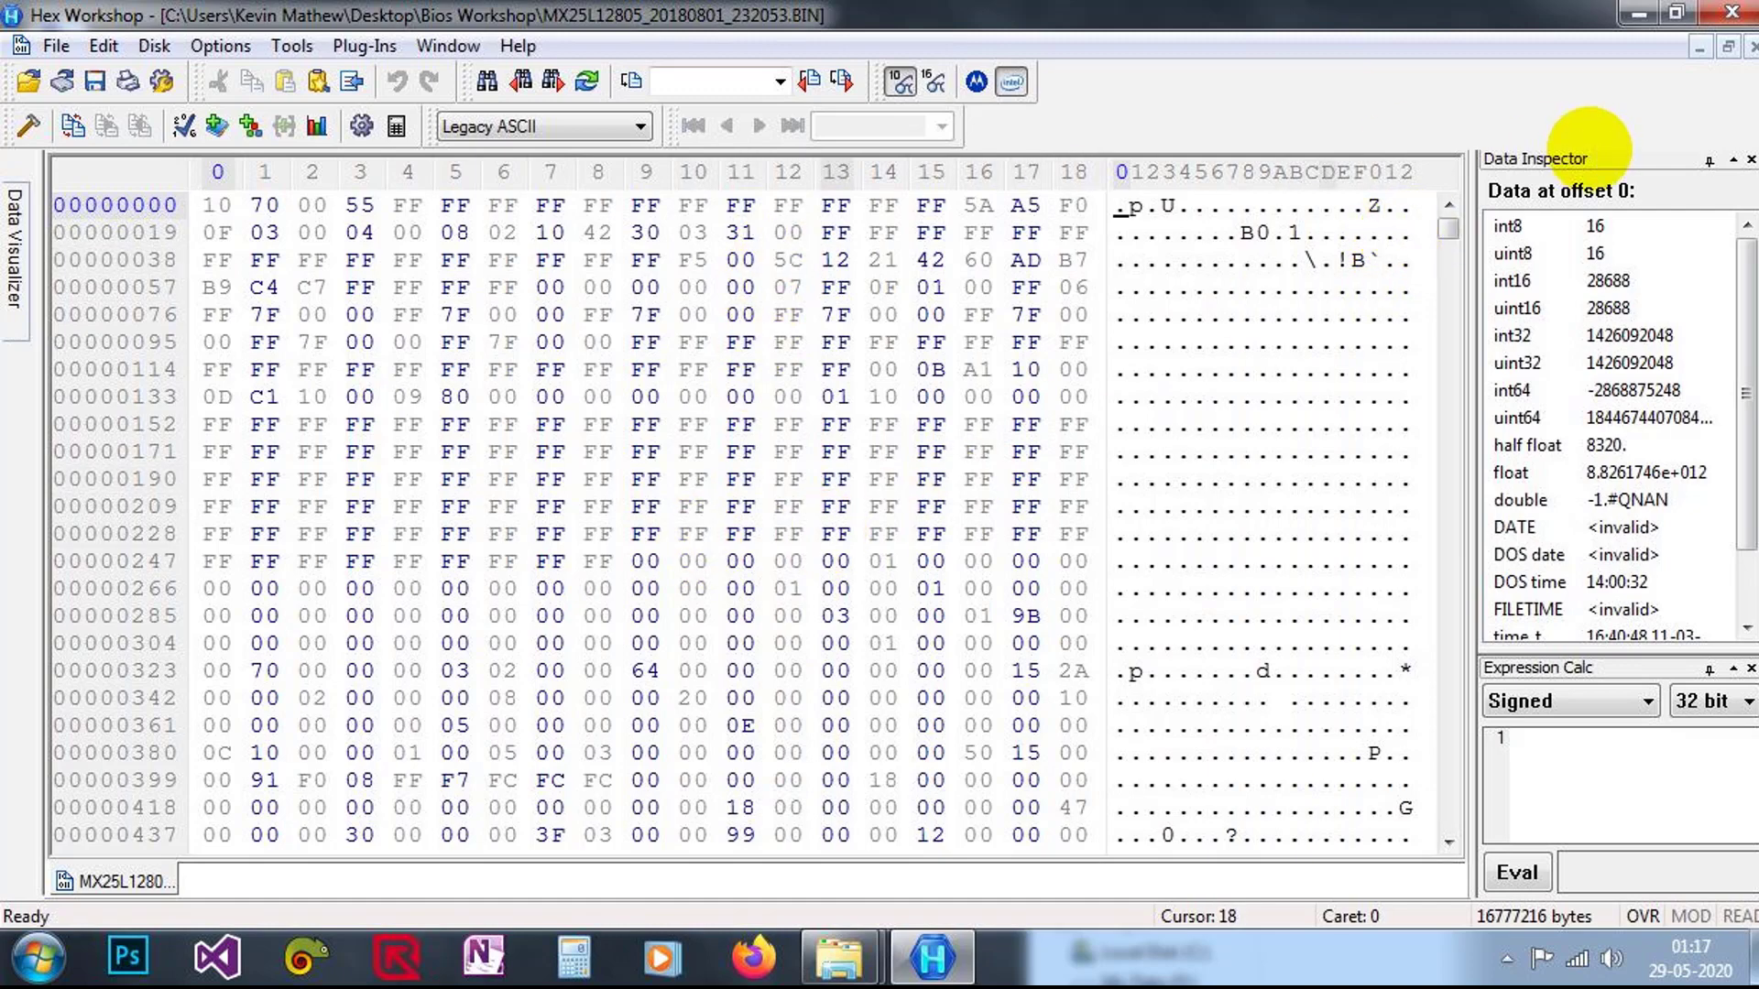
# Open a.exe_decompressed from the Bios Workshop folder in Hex Workshop too and tile both files side by side
pyautogui.click(1639, 13)
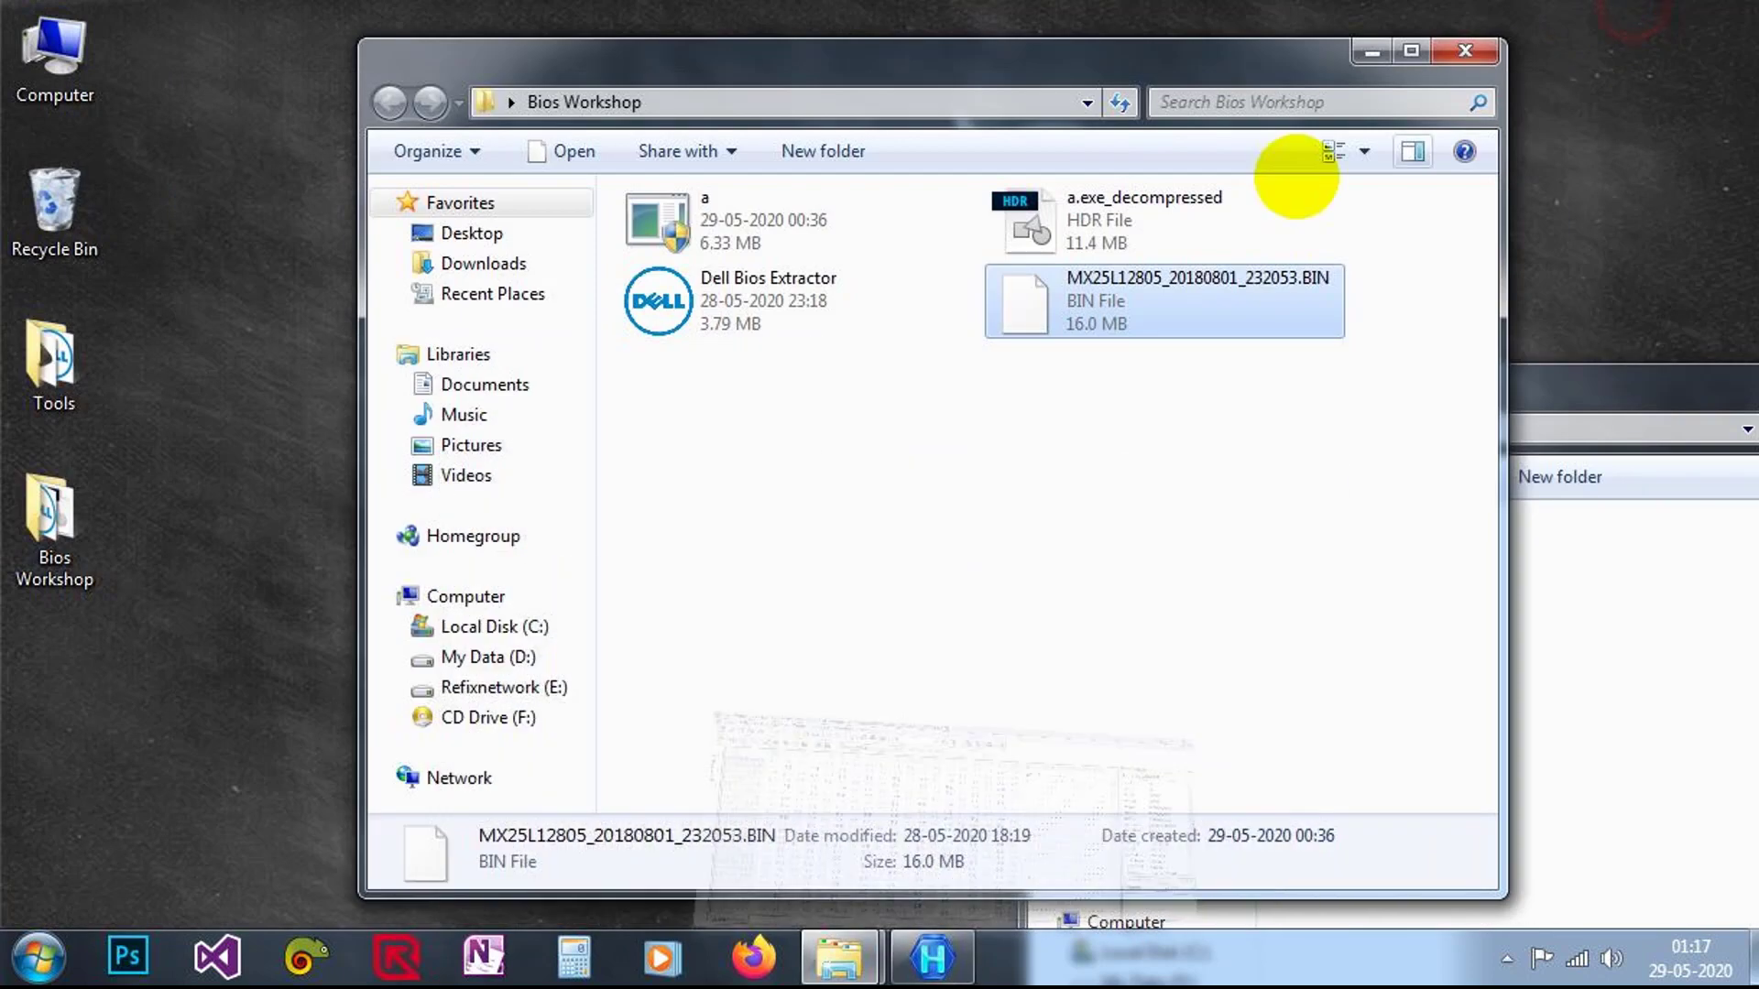
pyautogui.rightClick(1049, 215)
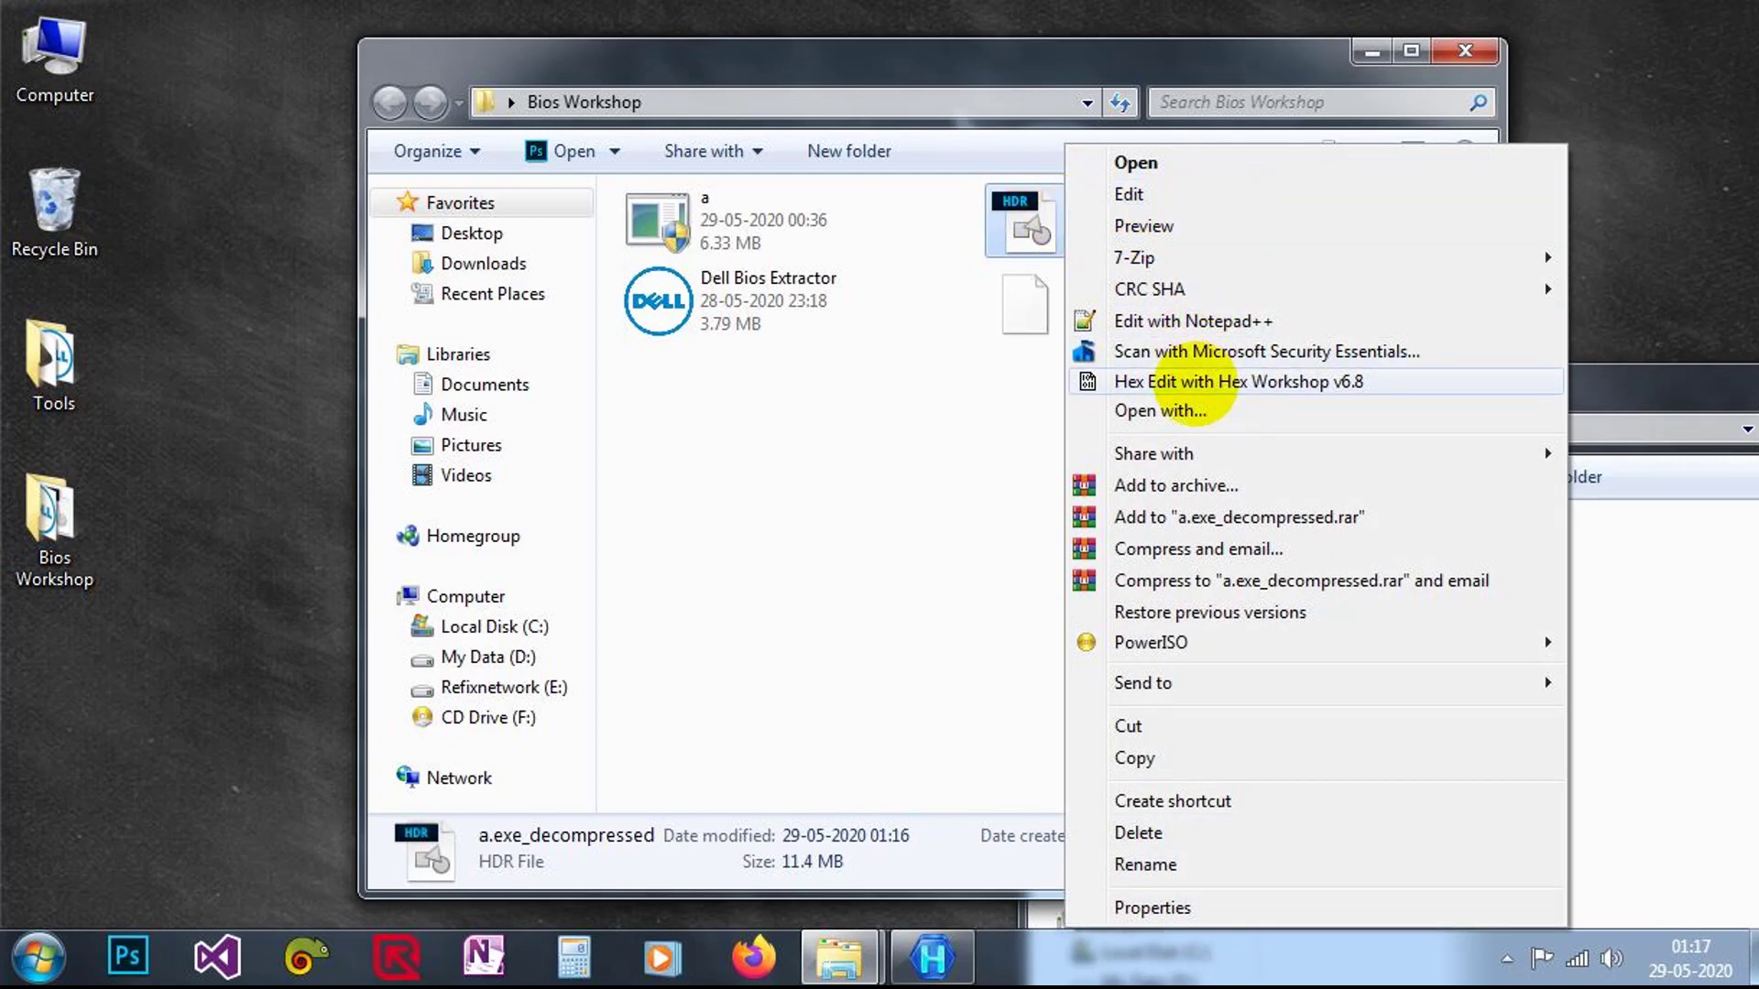
pyautogui.click(1195, 383)
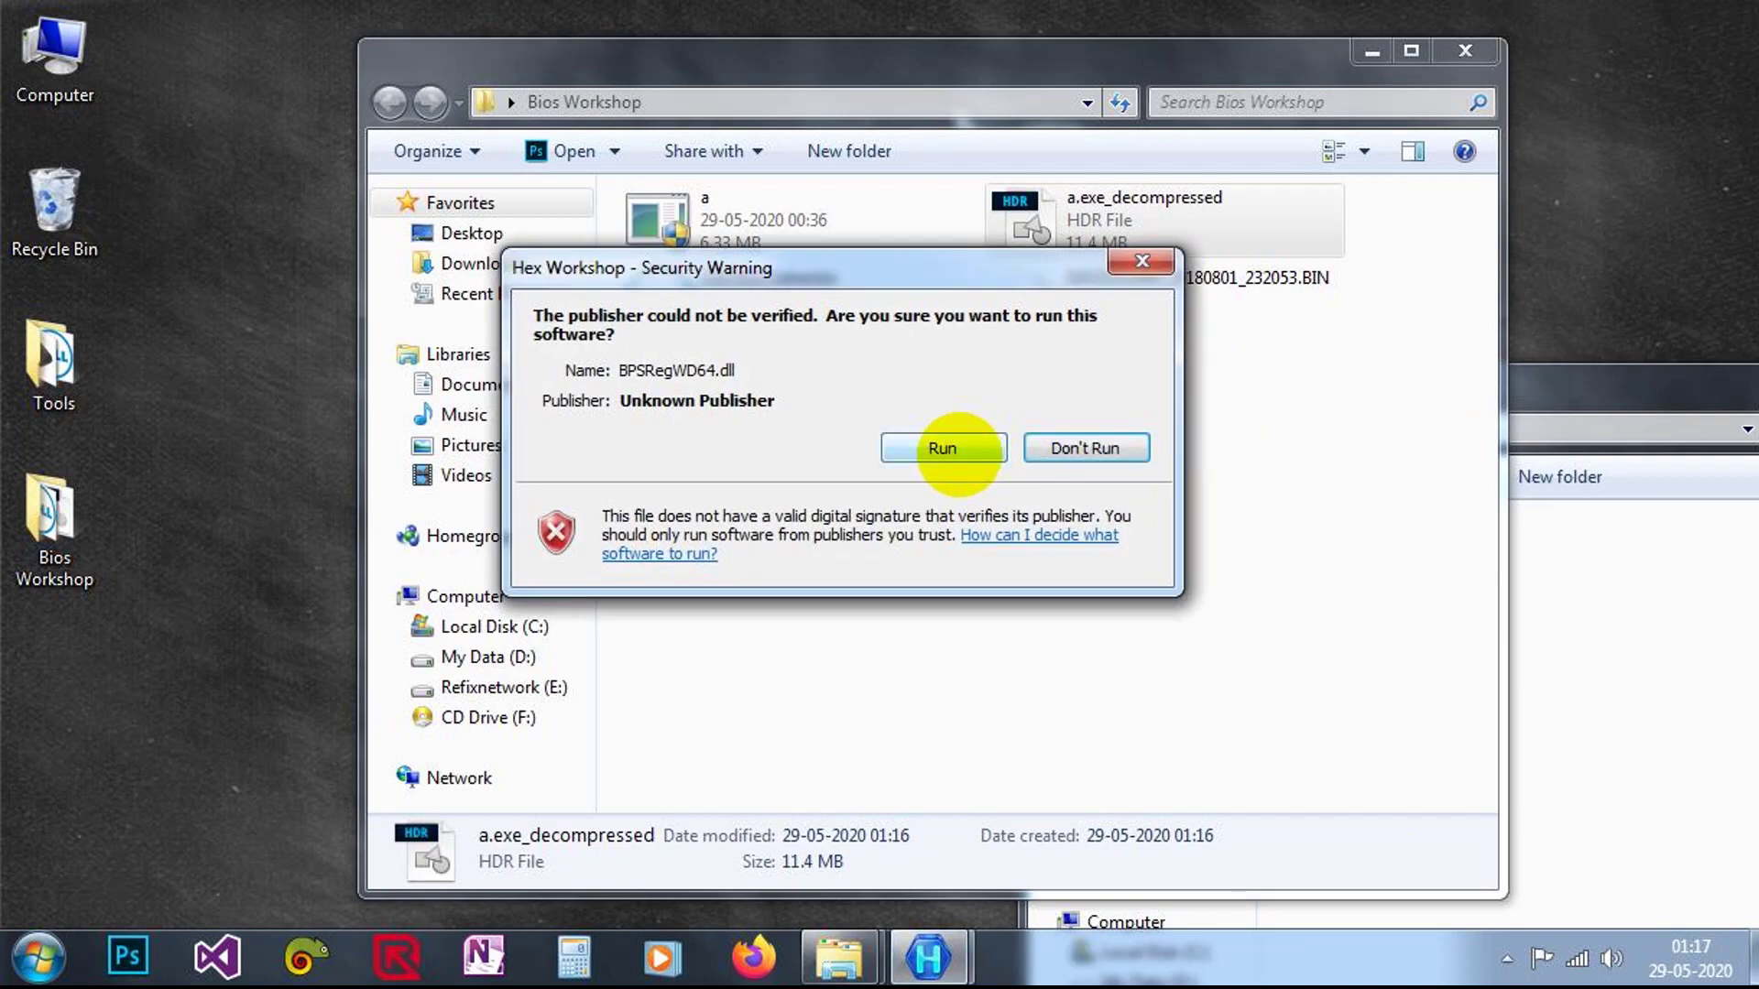
pyautogui.click(948, 448)
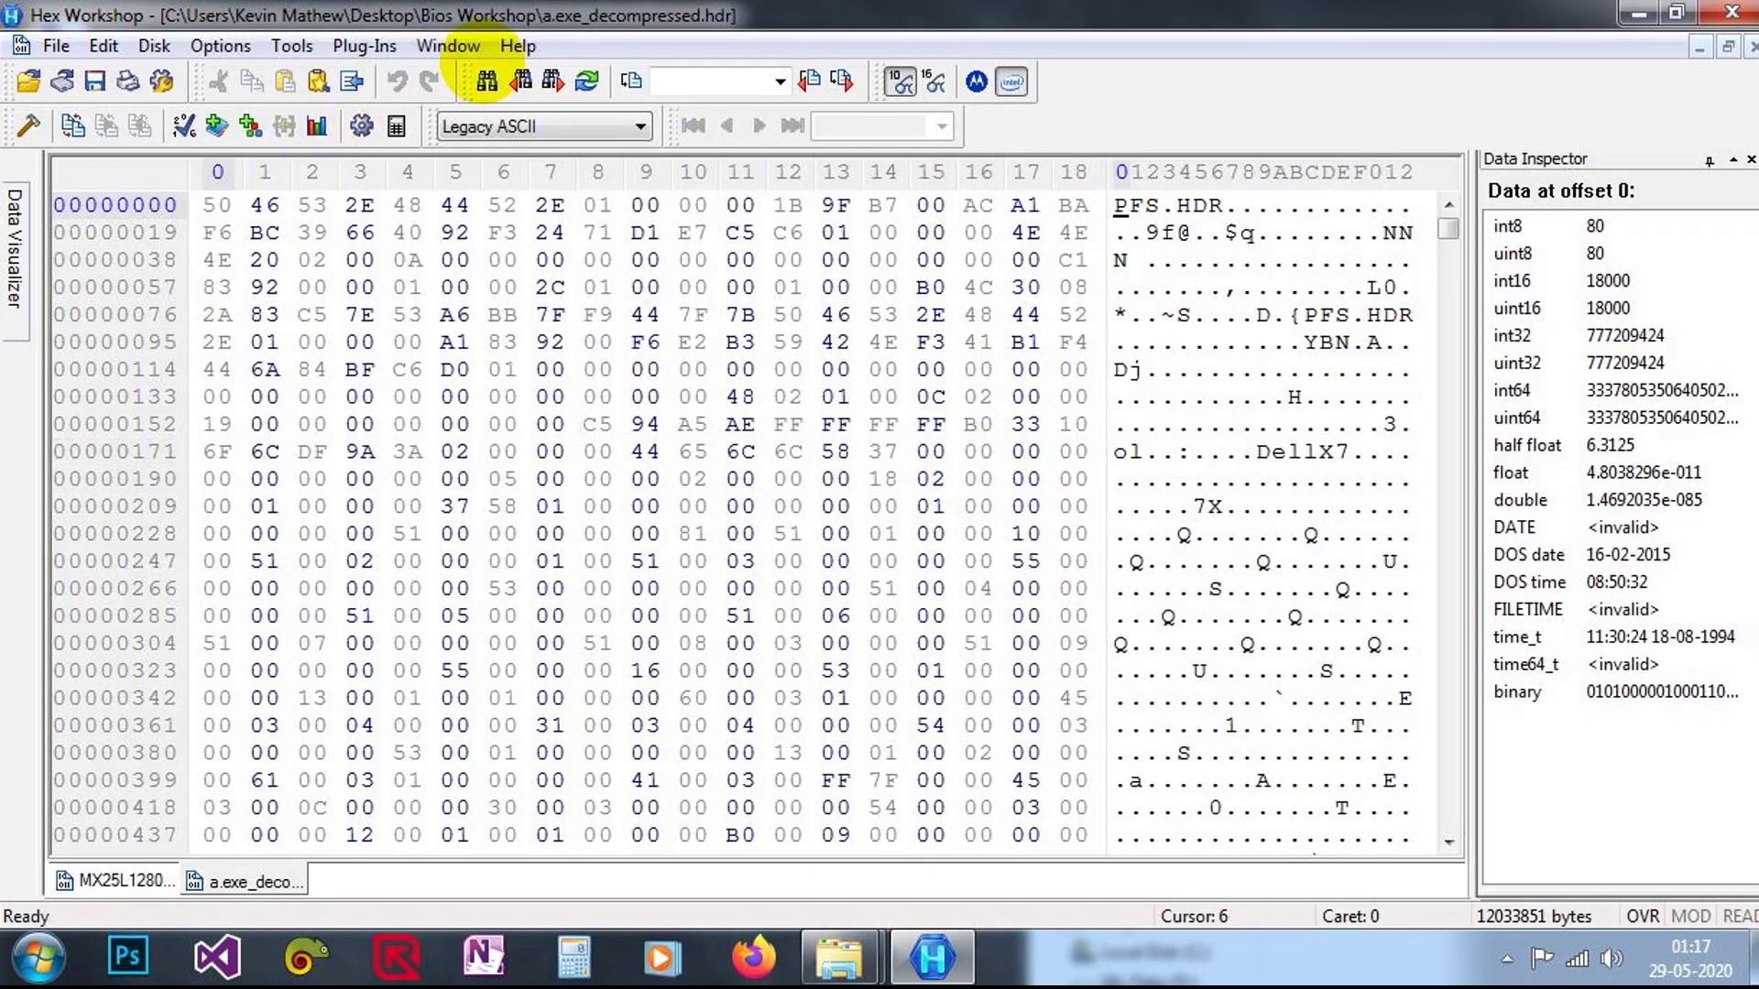
pyautogui.click(449, 45)
pyautogui.click(522, 162)
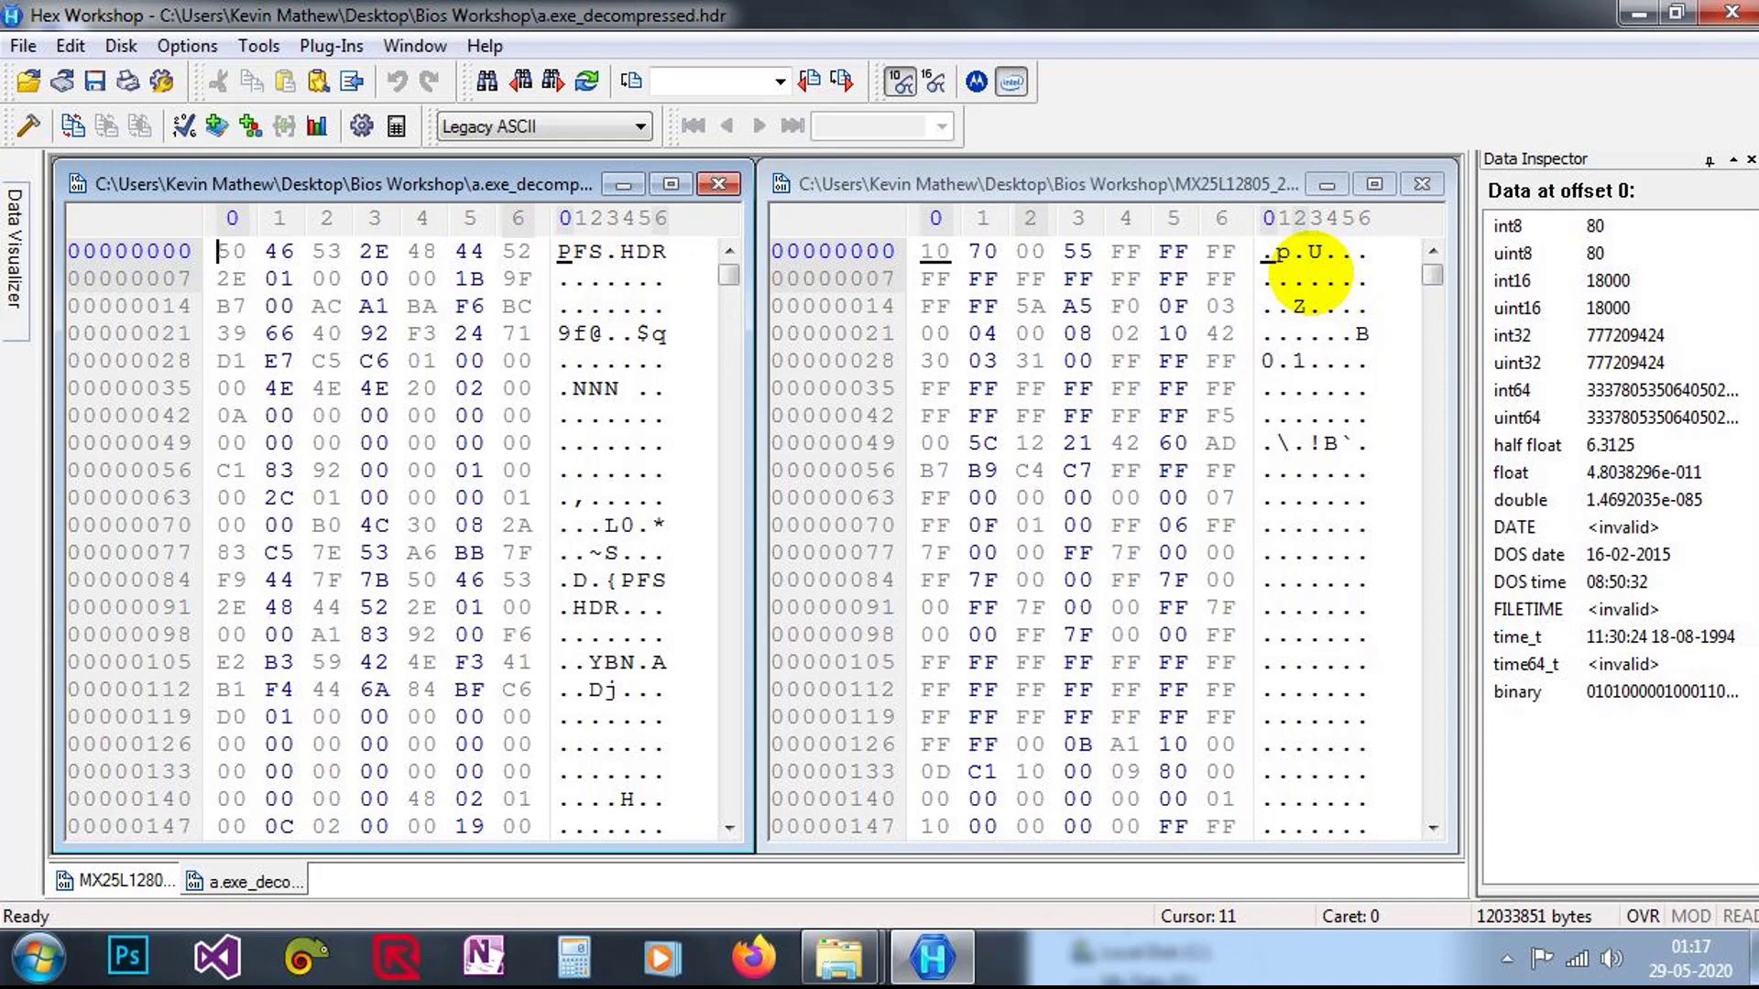
# Go to the end of both a.exe_decompressed.hdr and the MX25L12805 BIN file to compare their final offsets
pyautogui.moveTo(728, 275); pyautogui.dragTo(718, 805)
pyautogui.click(698, 820)
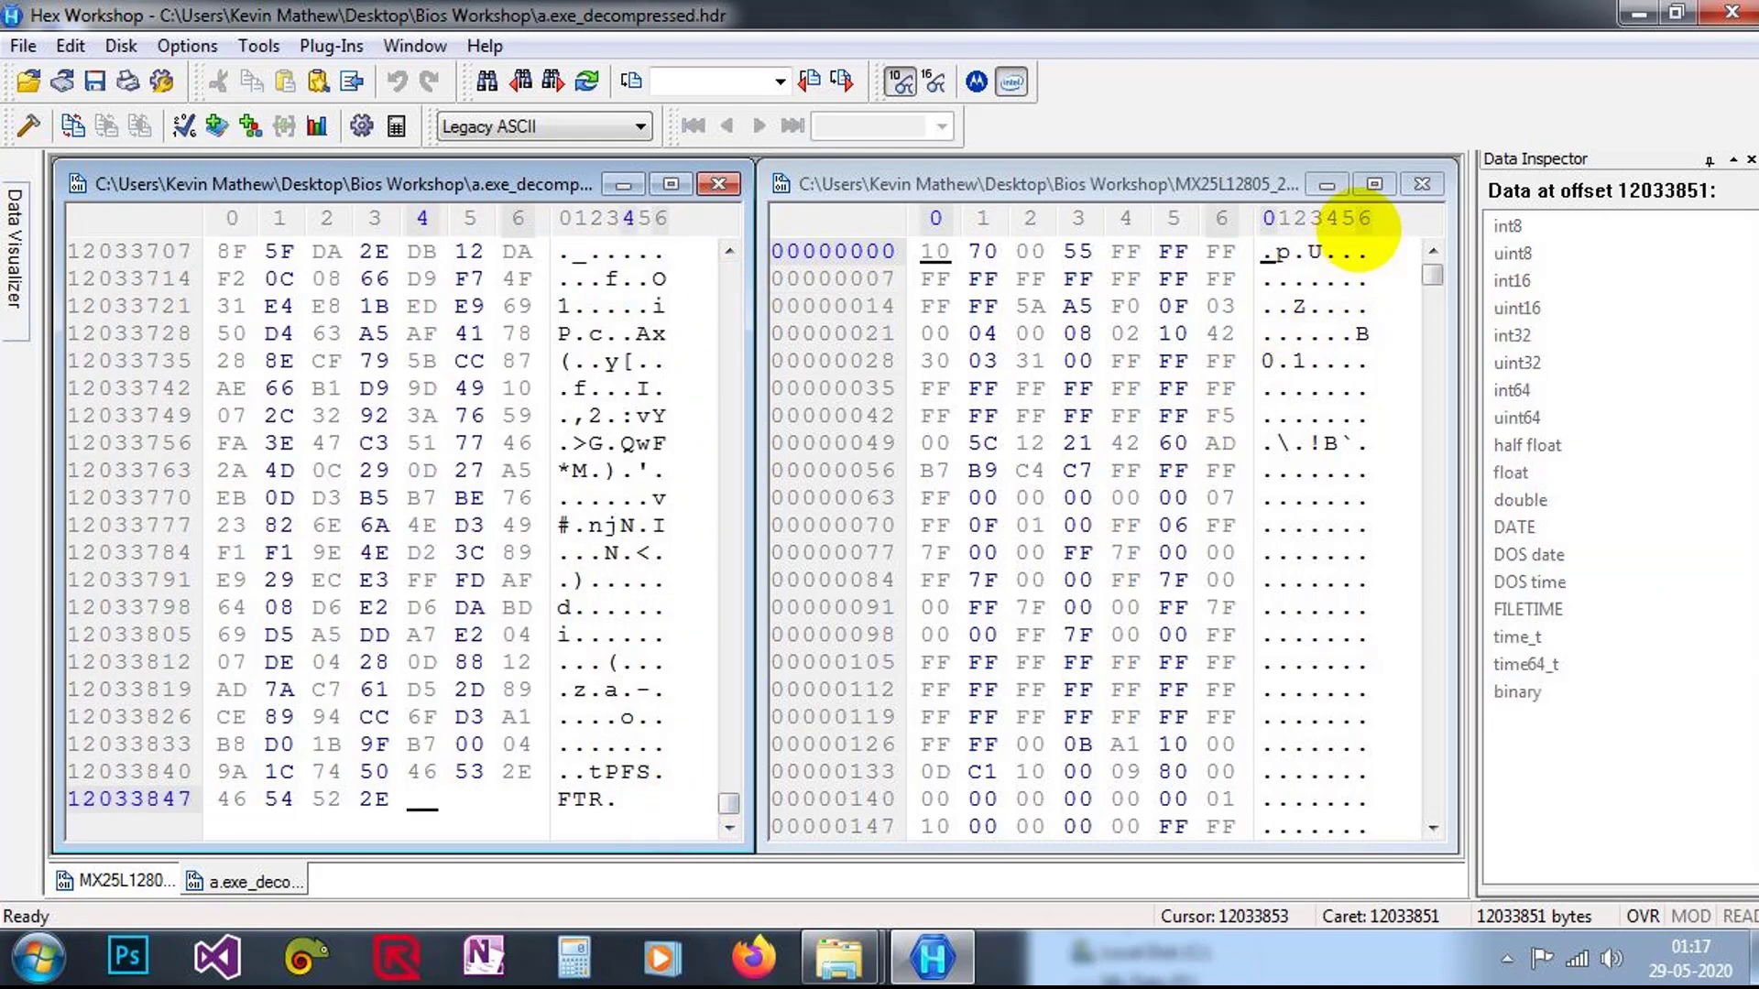
pyautogui.moveTo(1432, 275); pyautogui.dragTo(1434, 824)
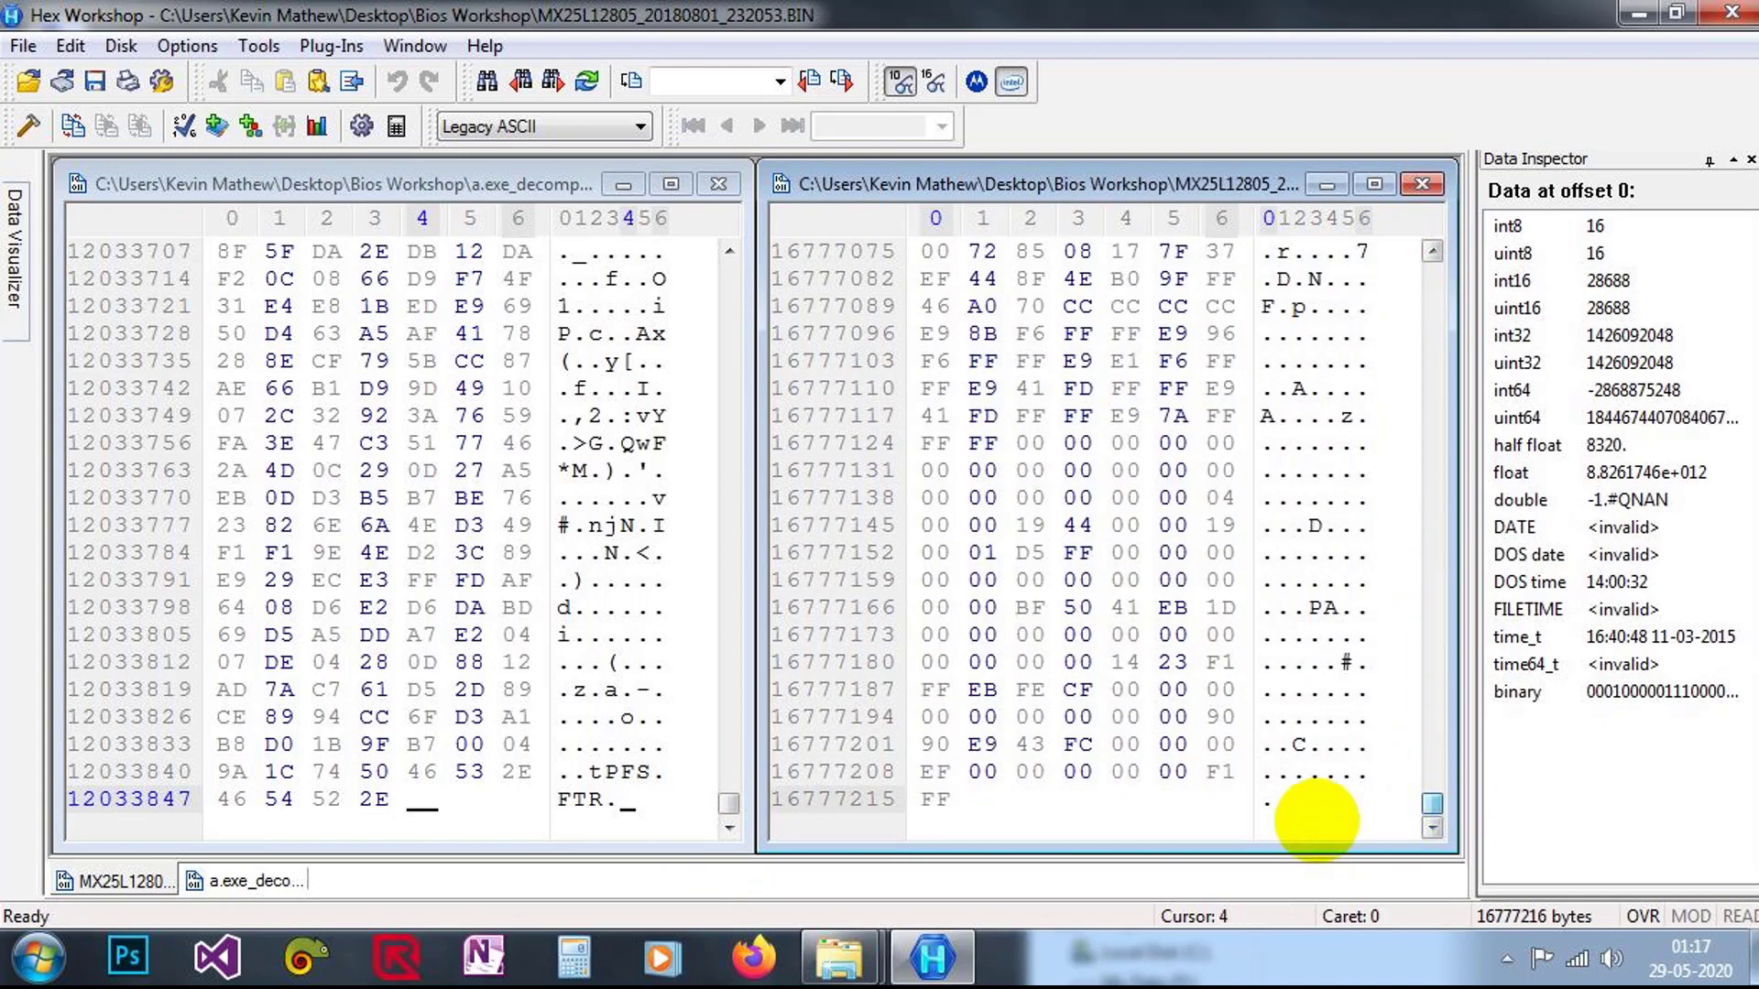
pyautogui.click(1167, 817)
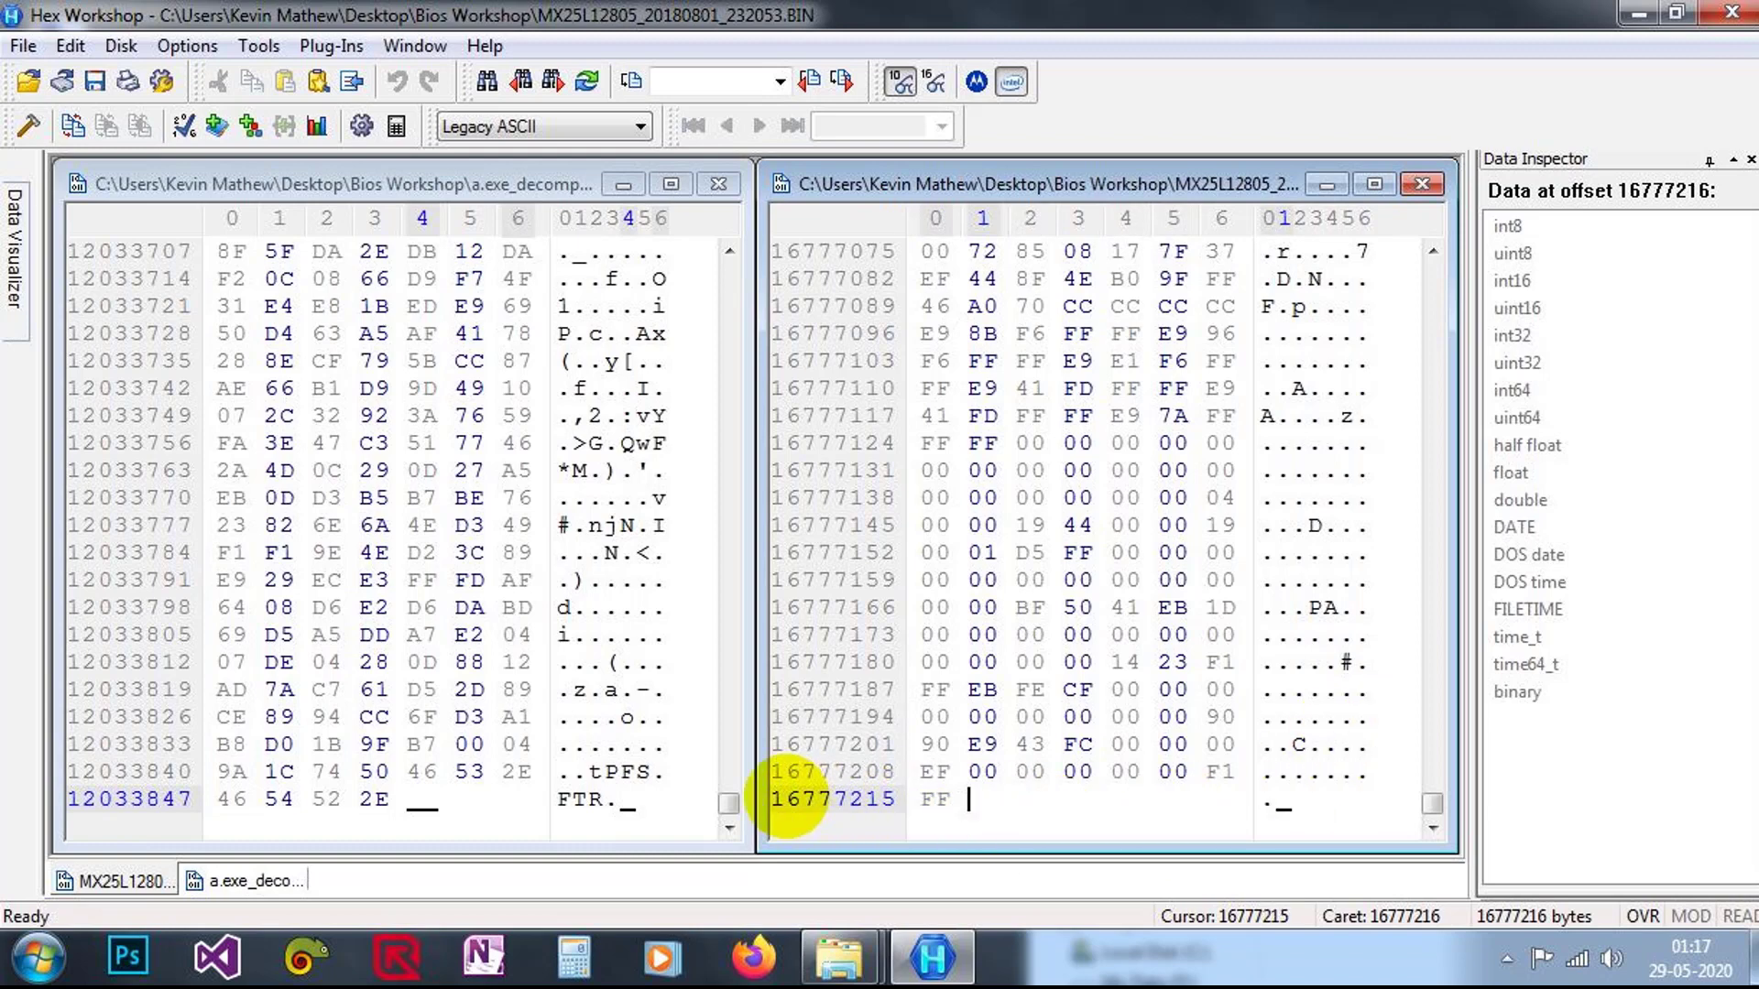
pyautogui.click(438, 810)
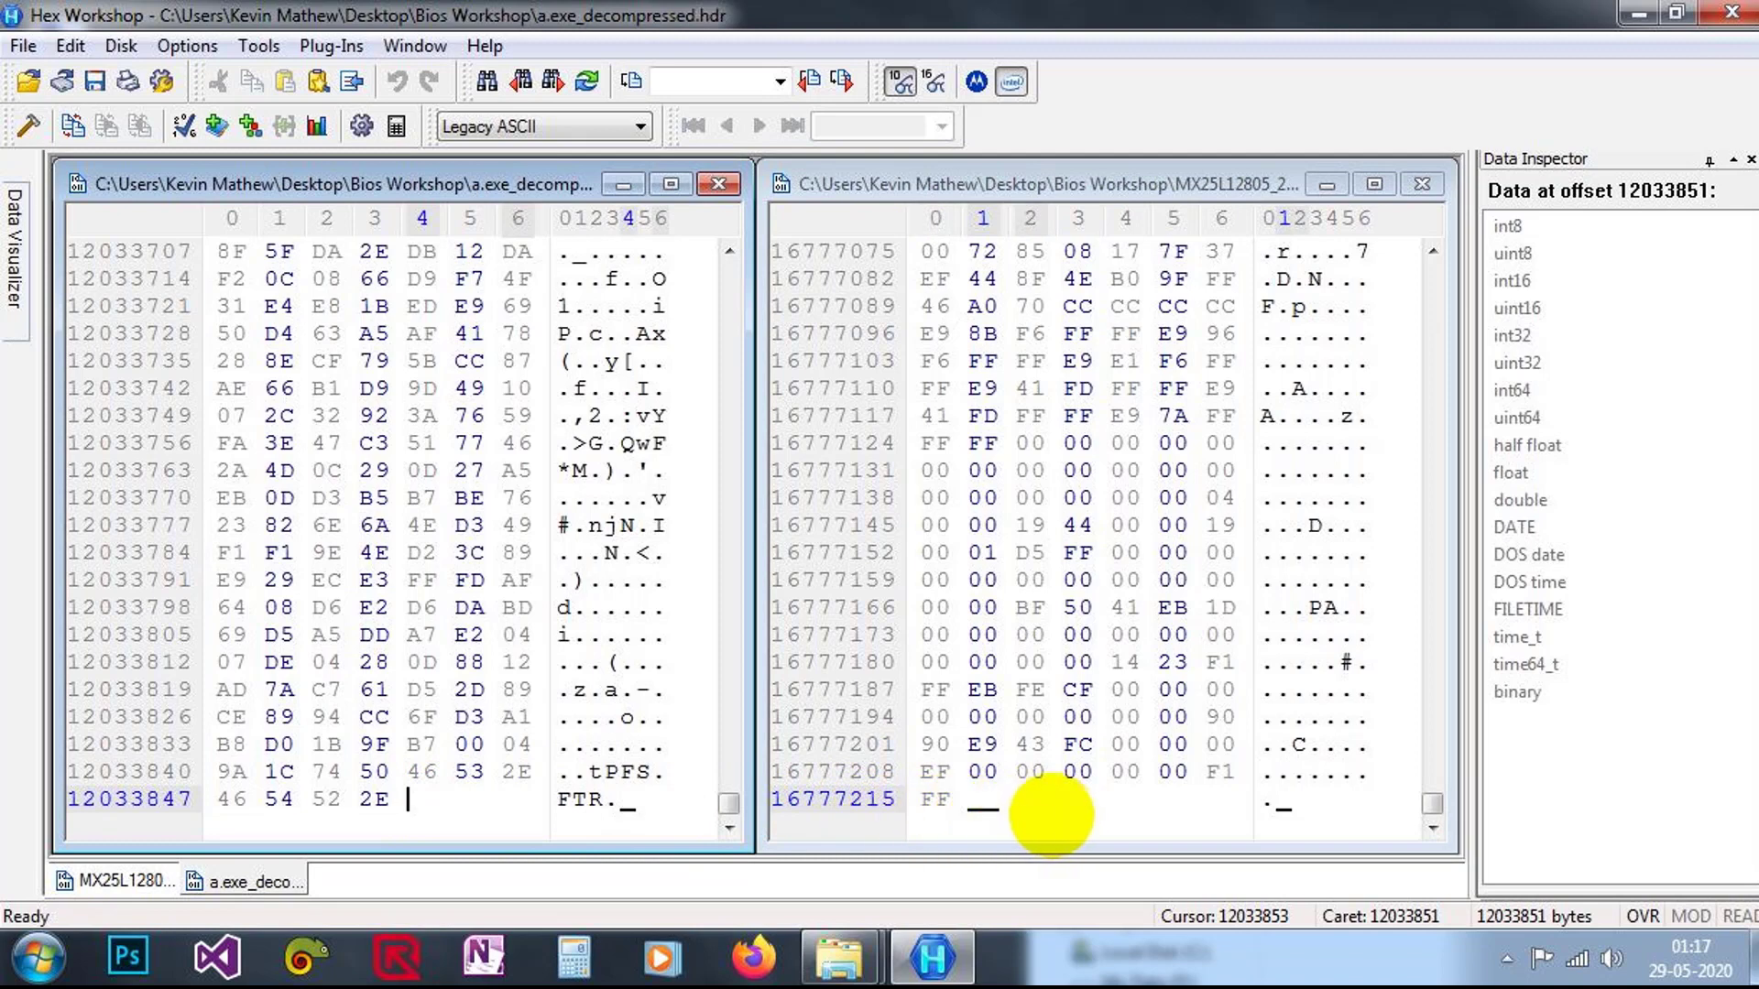
# Copy the byte sequence BF 50 41 EB 1D near the end of the MX25L12805 BIN file
pyautogui.click(1052, 812)
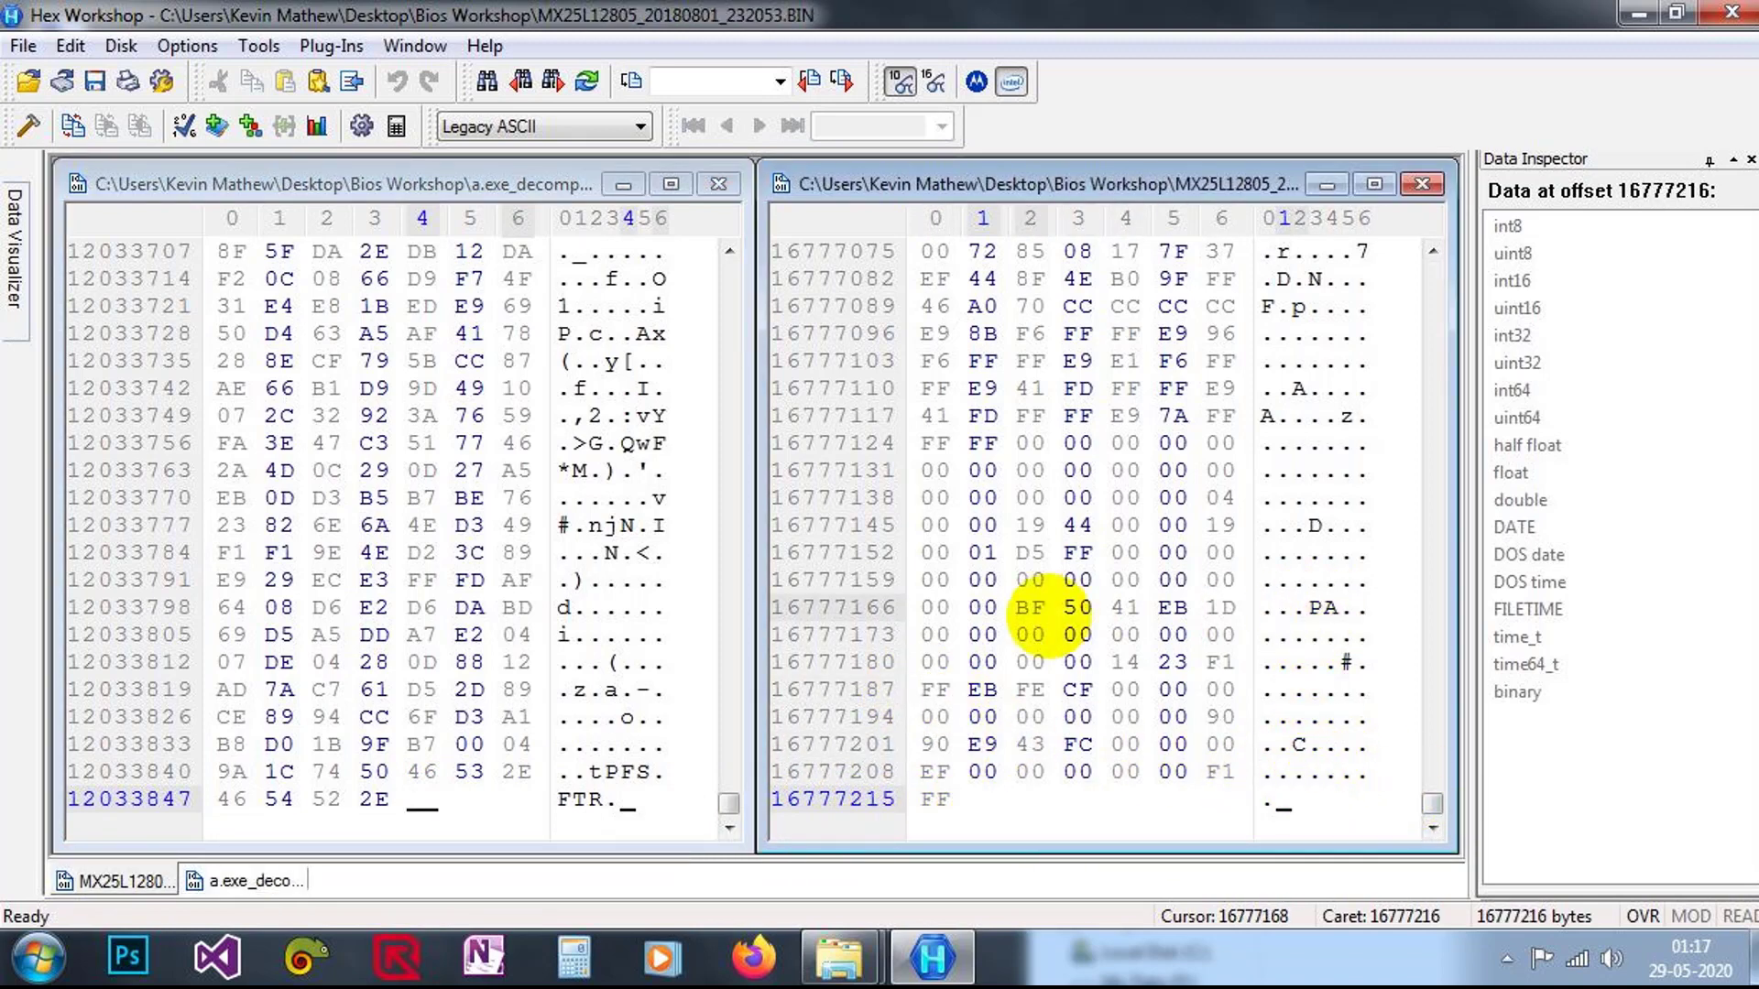
pyautogui.moveTo(1013, 607); pyautogui.dragTo(1256, 612)
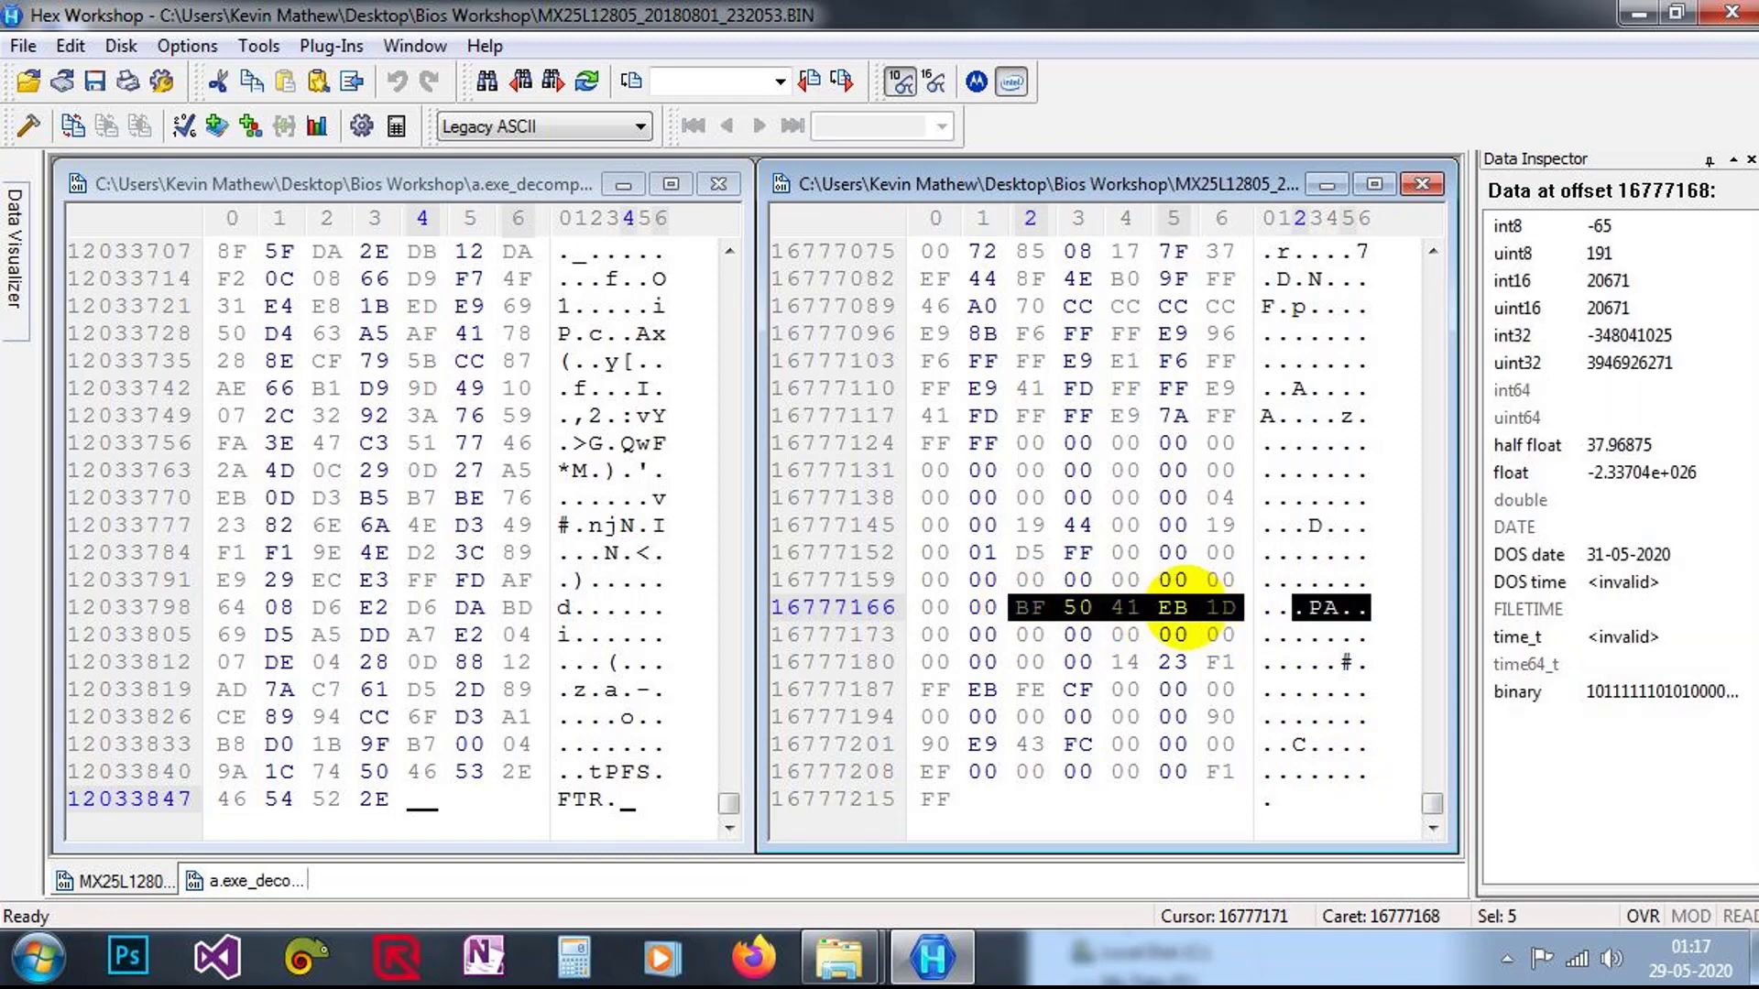
pyautogui.rightClick(1180, 601)
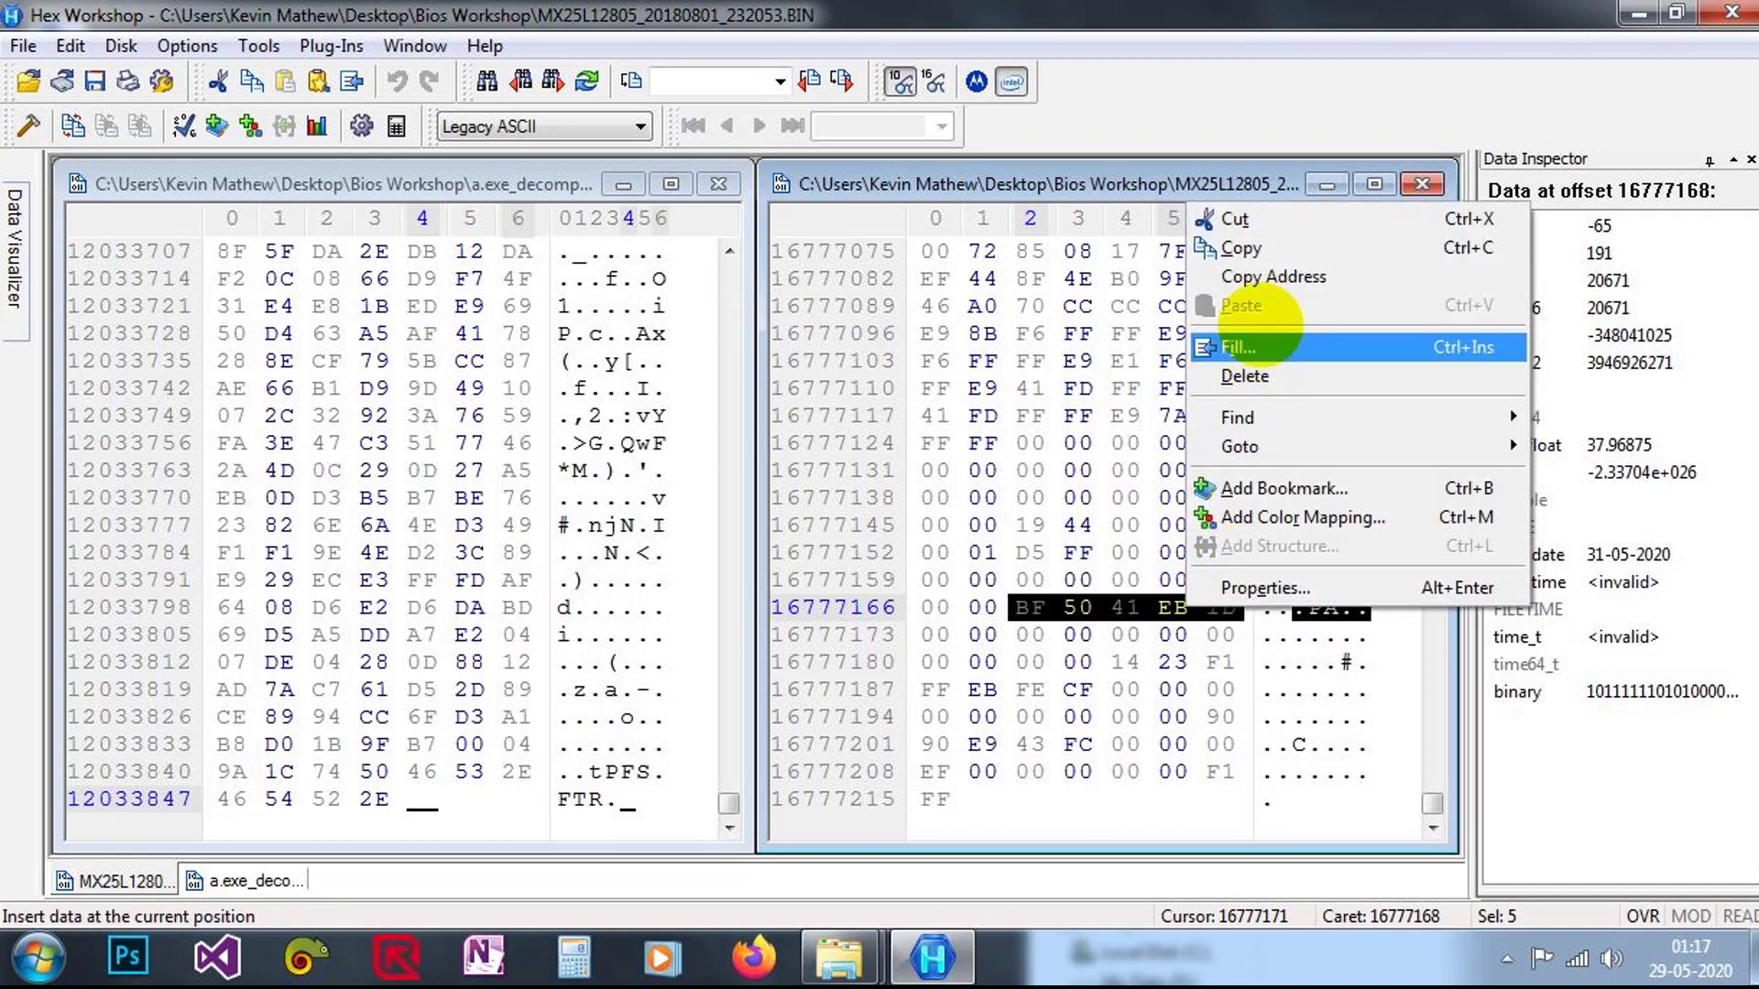
pyautogui.click(1262, 246)
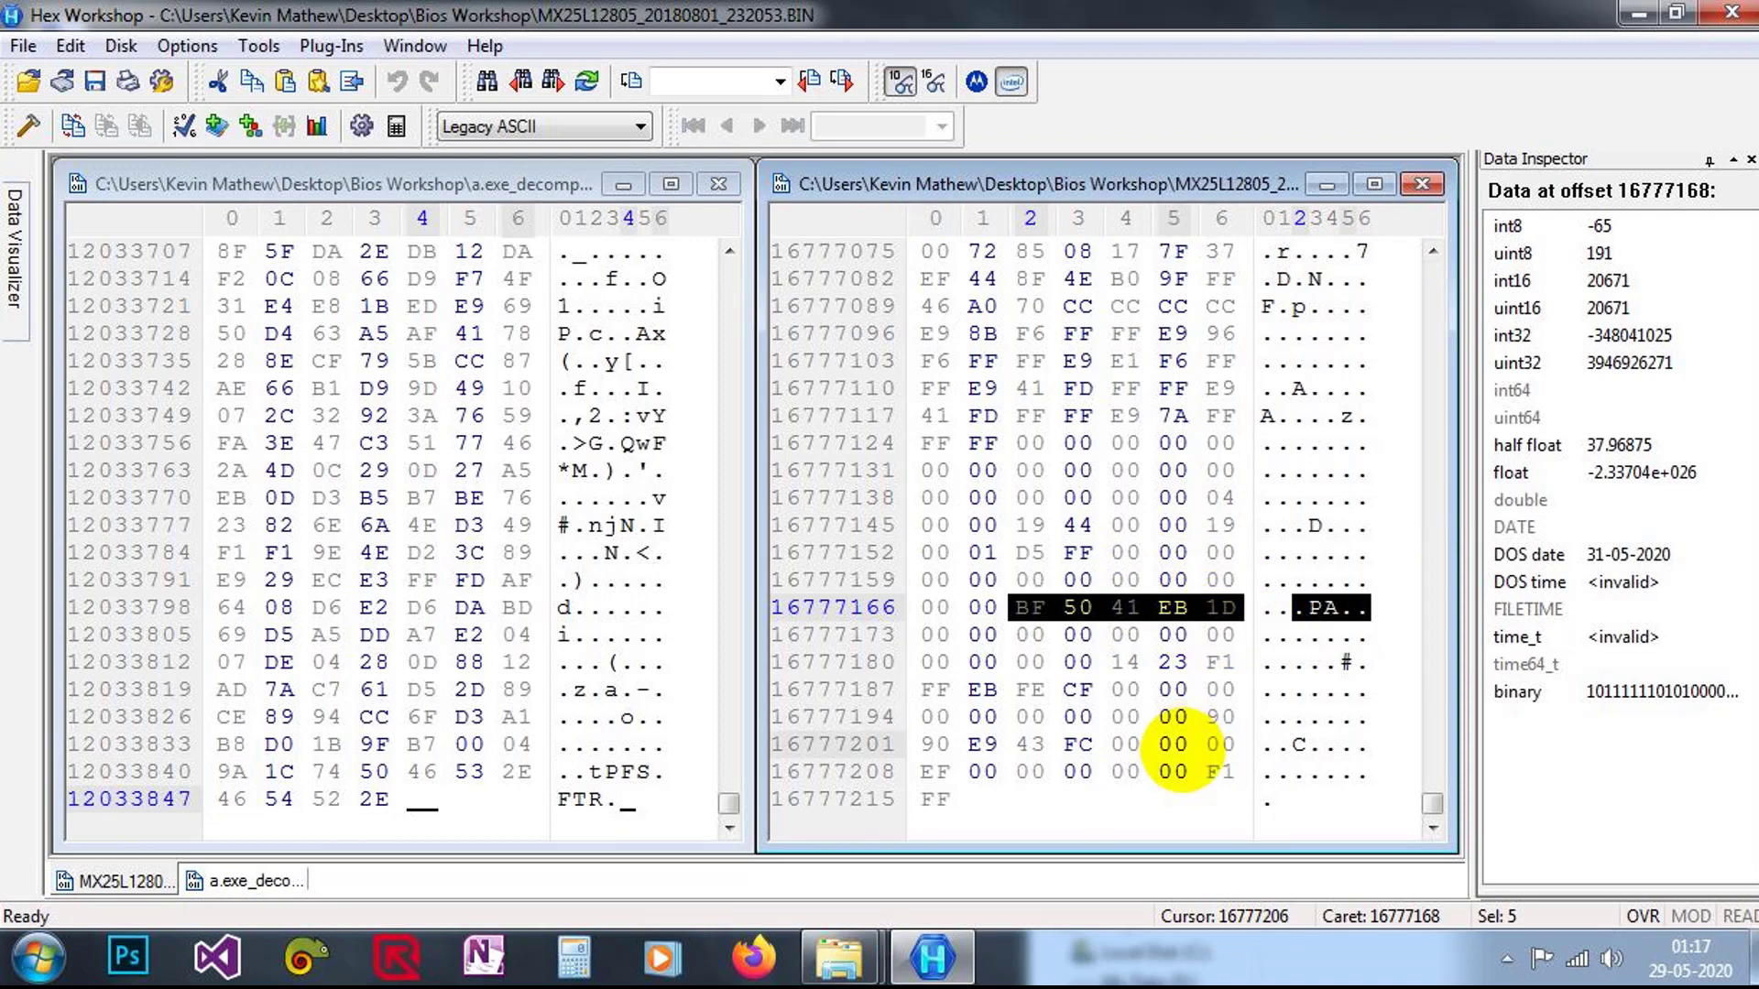
# Search a.exe_decompressed.hdr downward from its end for the copied hex value BF5041EB1D
pyautogui.click(403, 180)
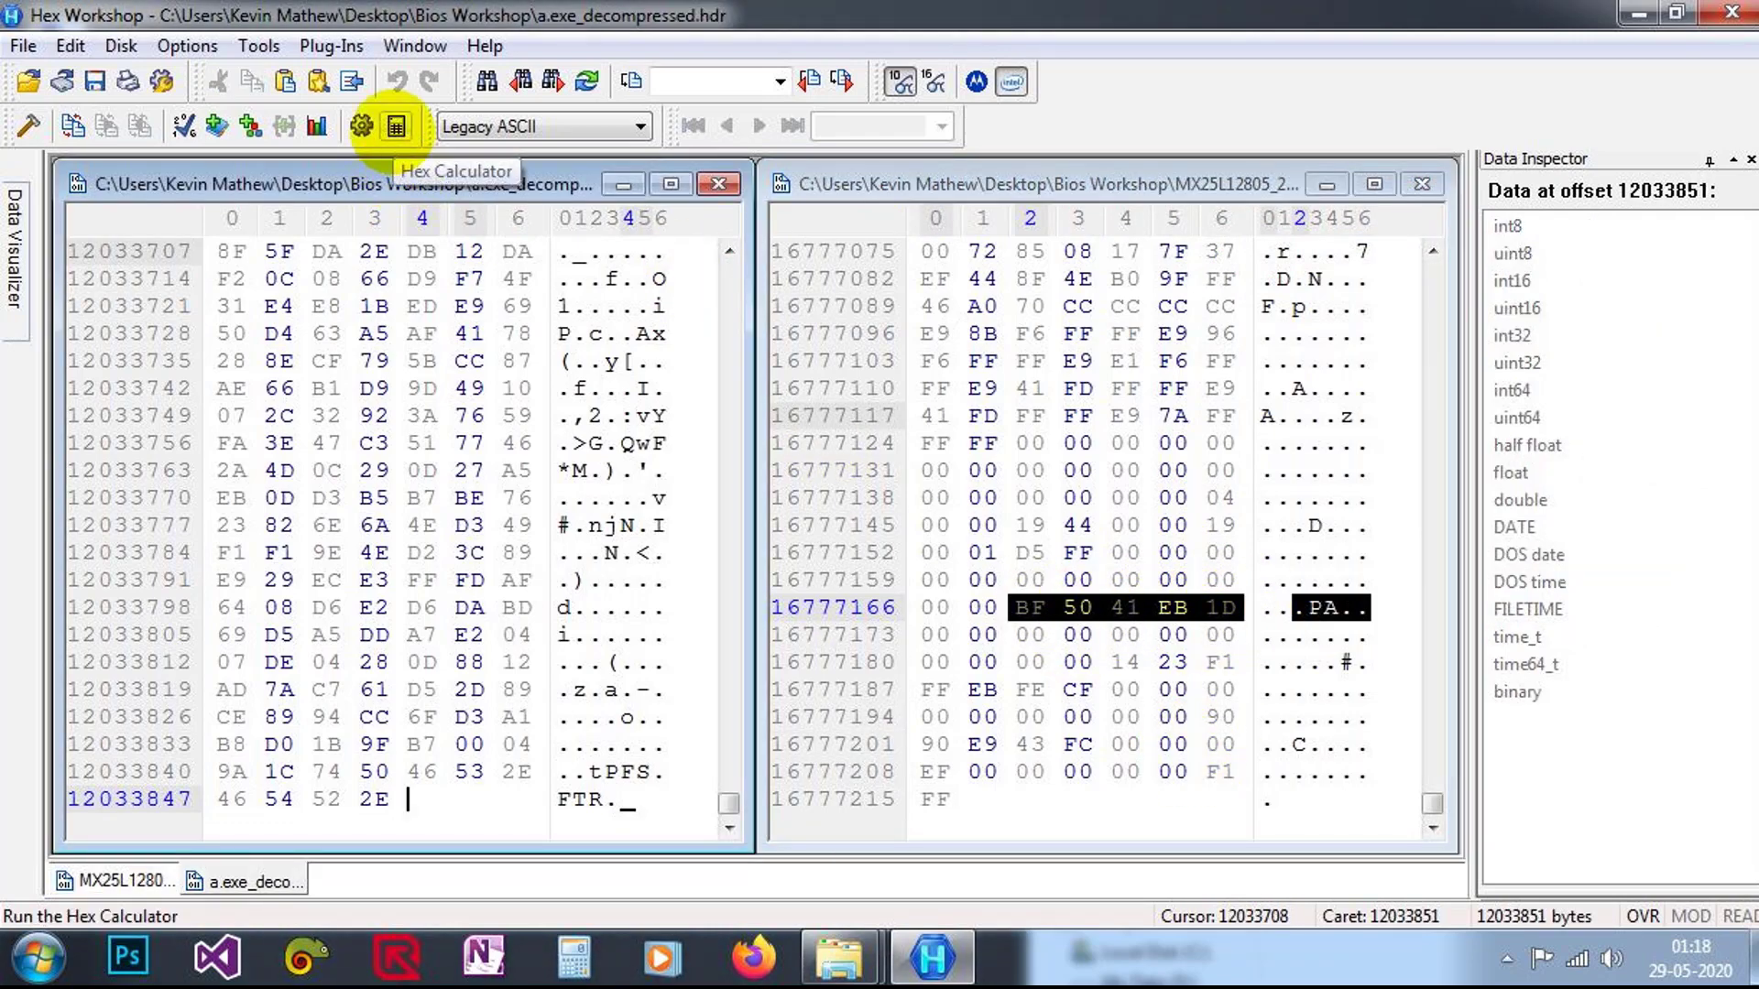
pyautogui.hotkey('ctrl', 'f')
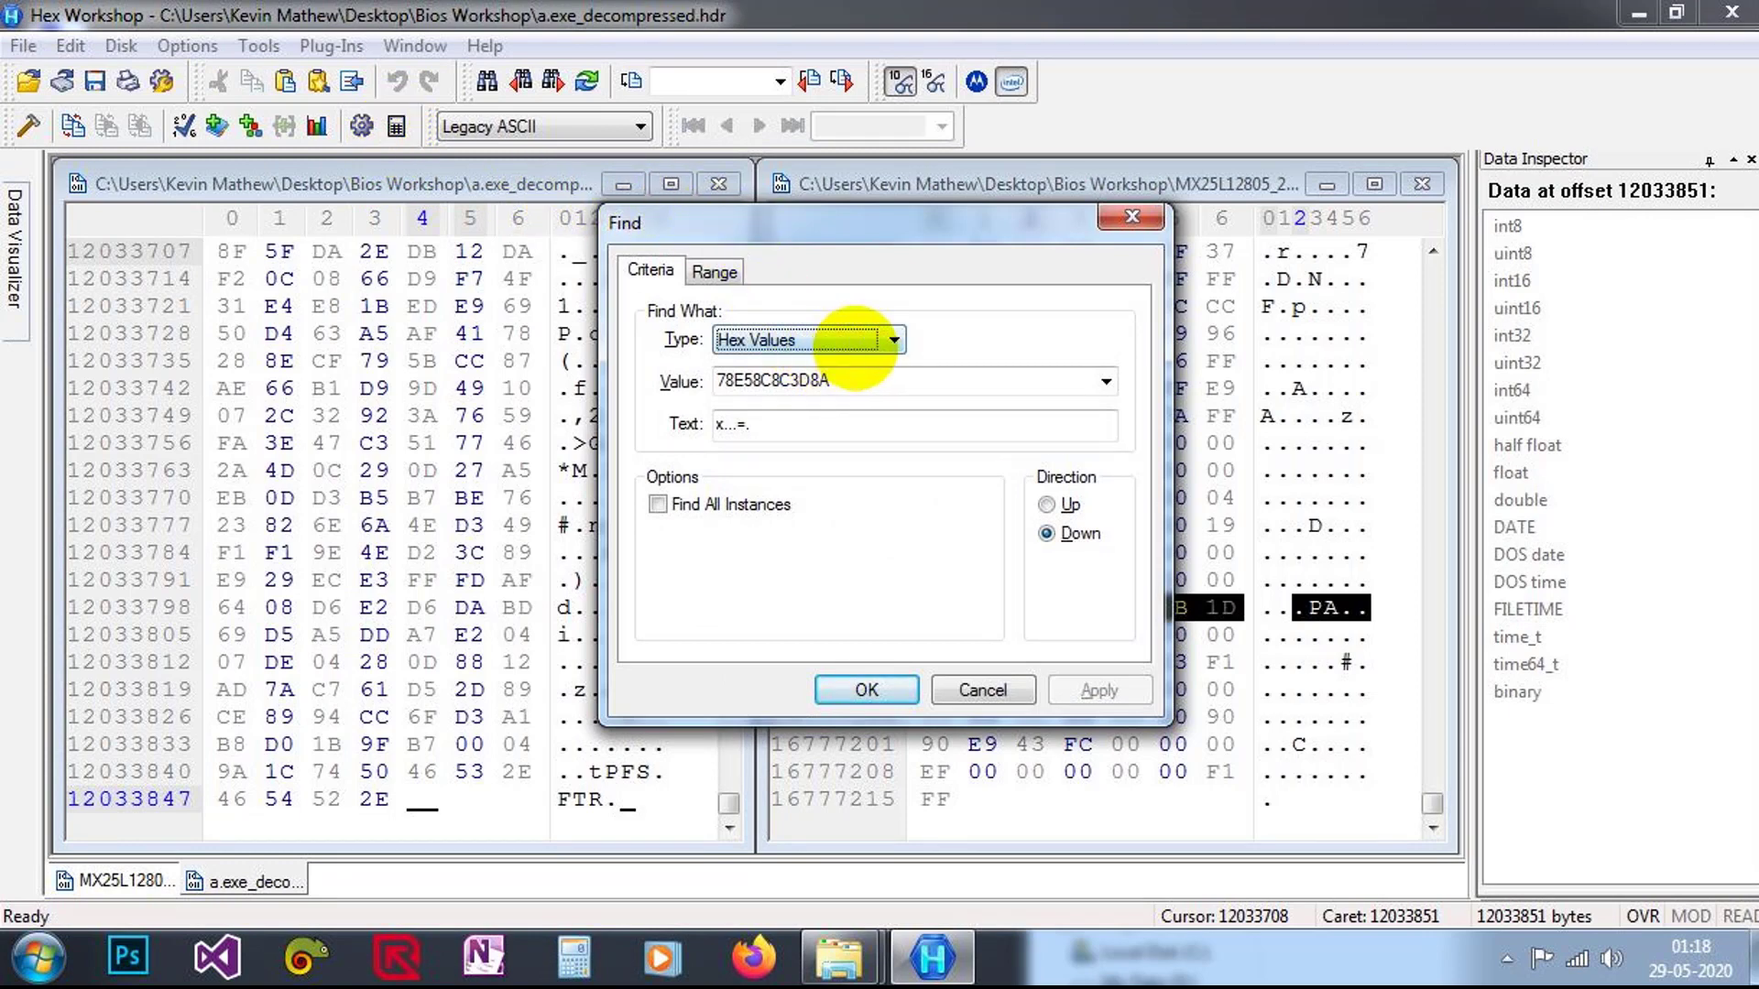
pyautogui.doubleClick(850, 379)
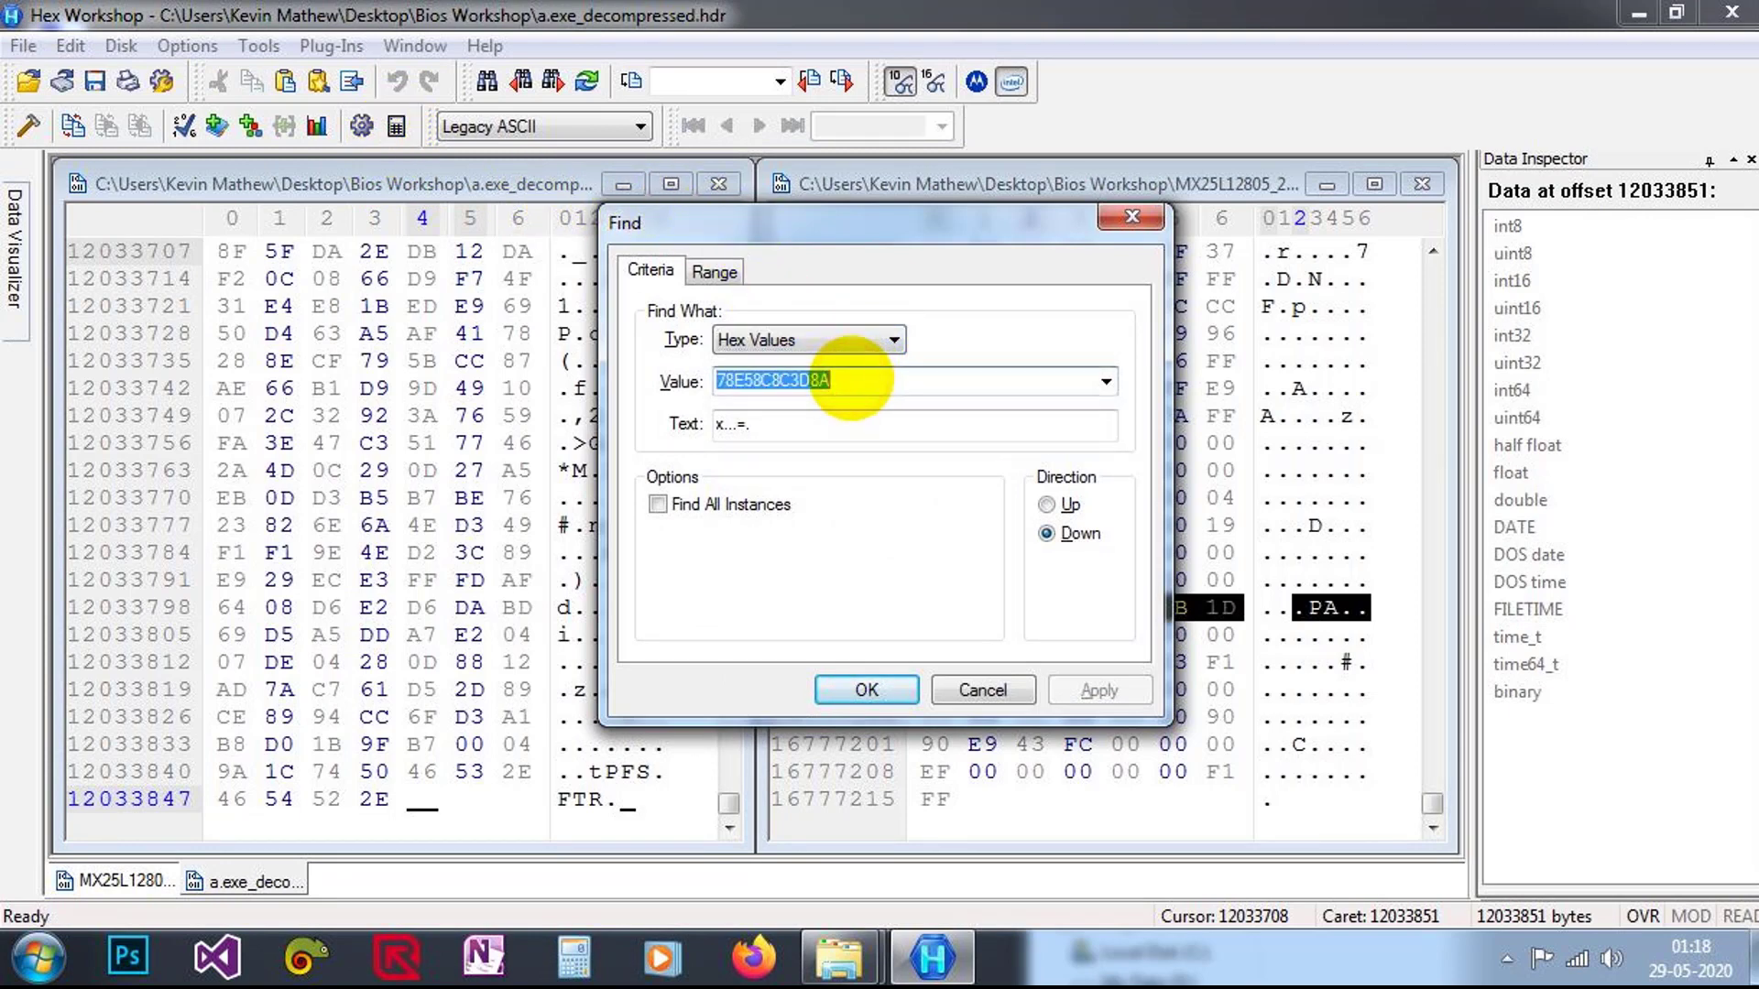
pyautogui.hotkey('ctrl', 'v')
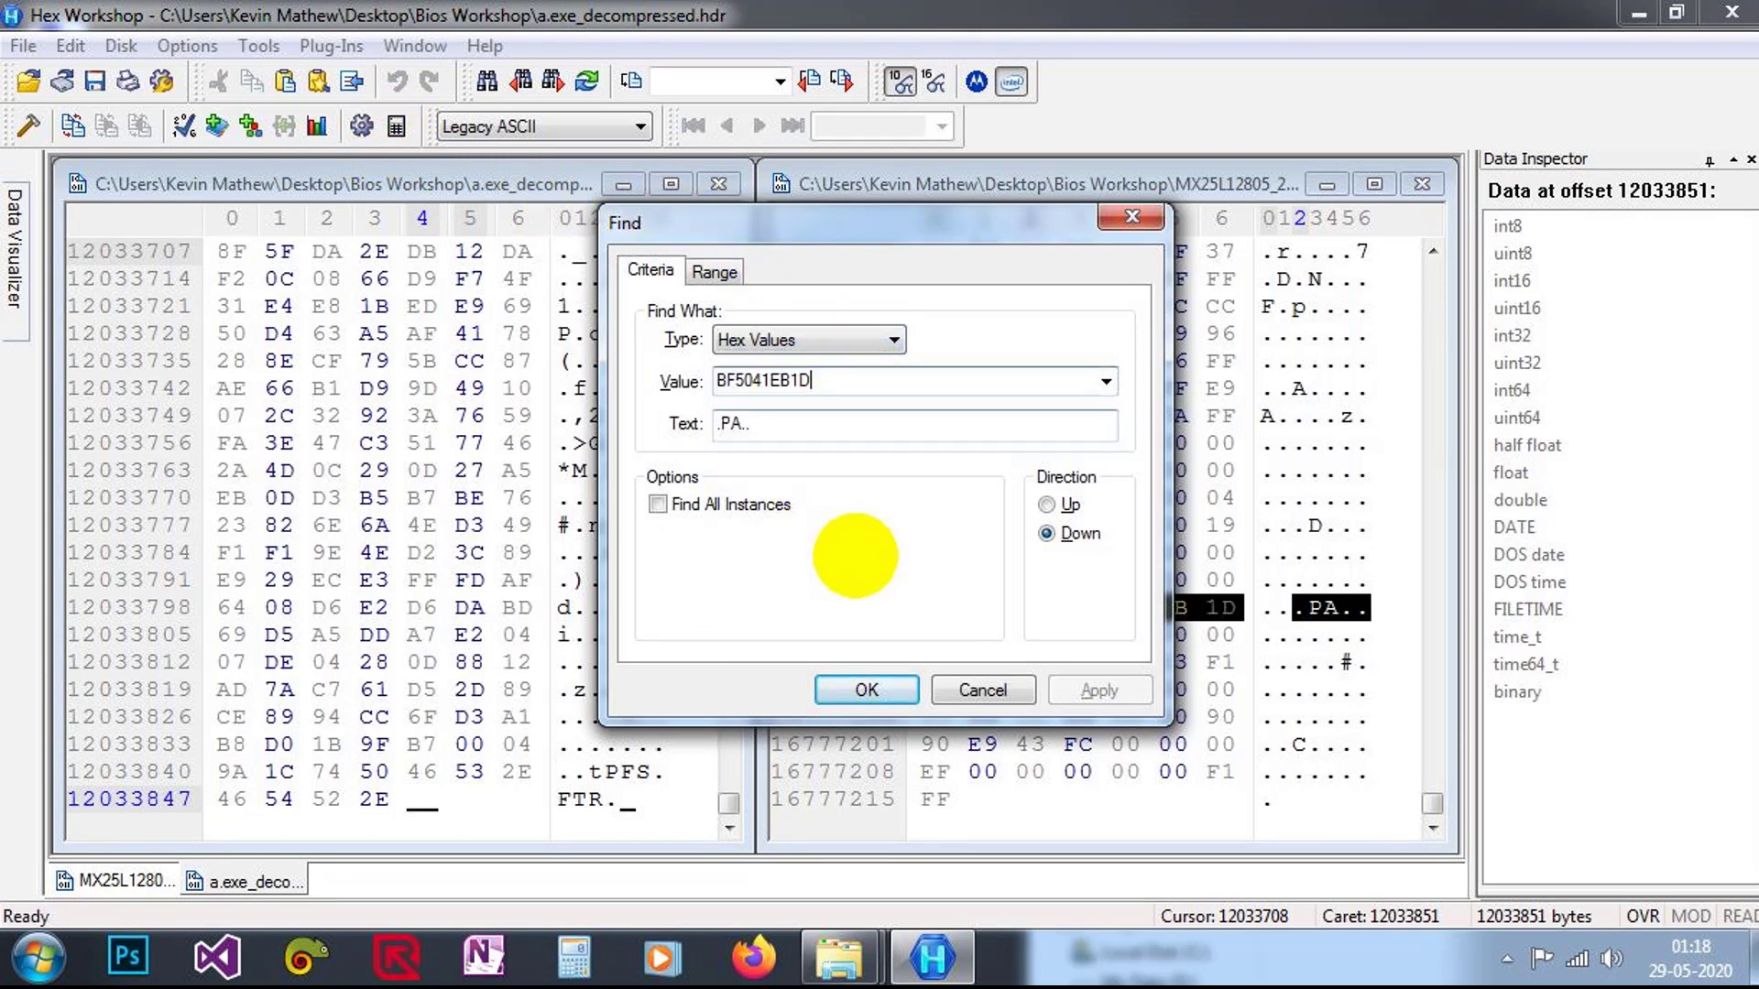
pyautogui.click(1047, 505)
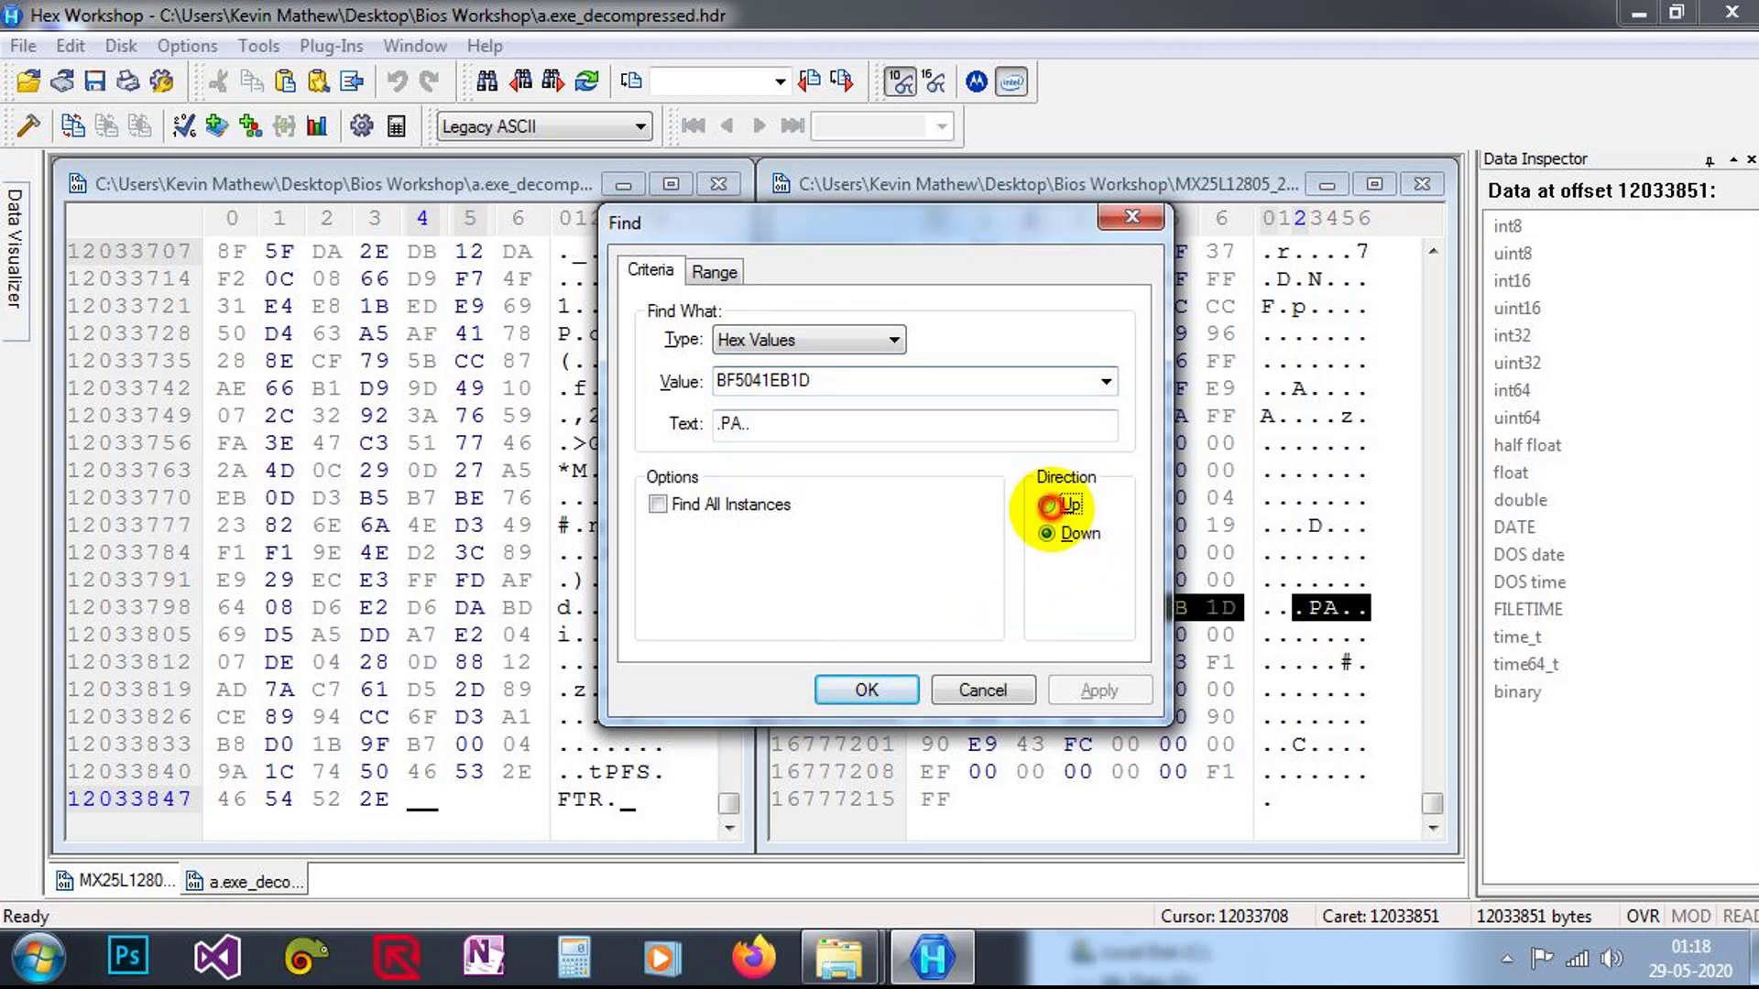
pyautogui.click(1046, 533)
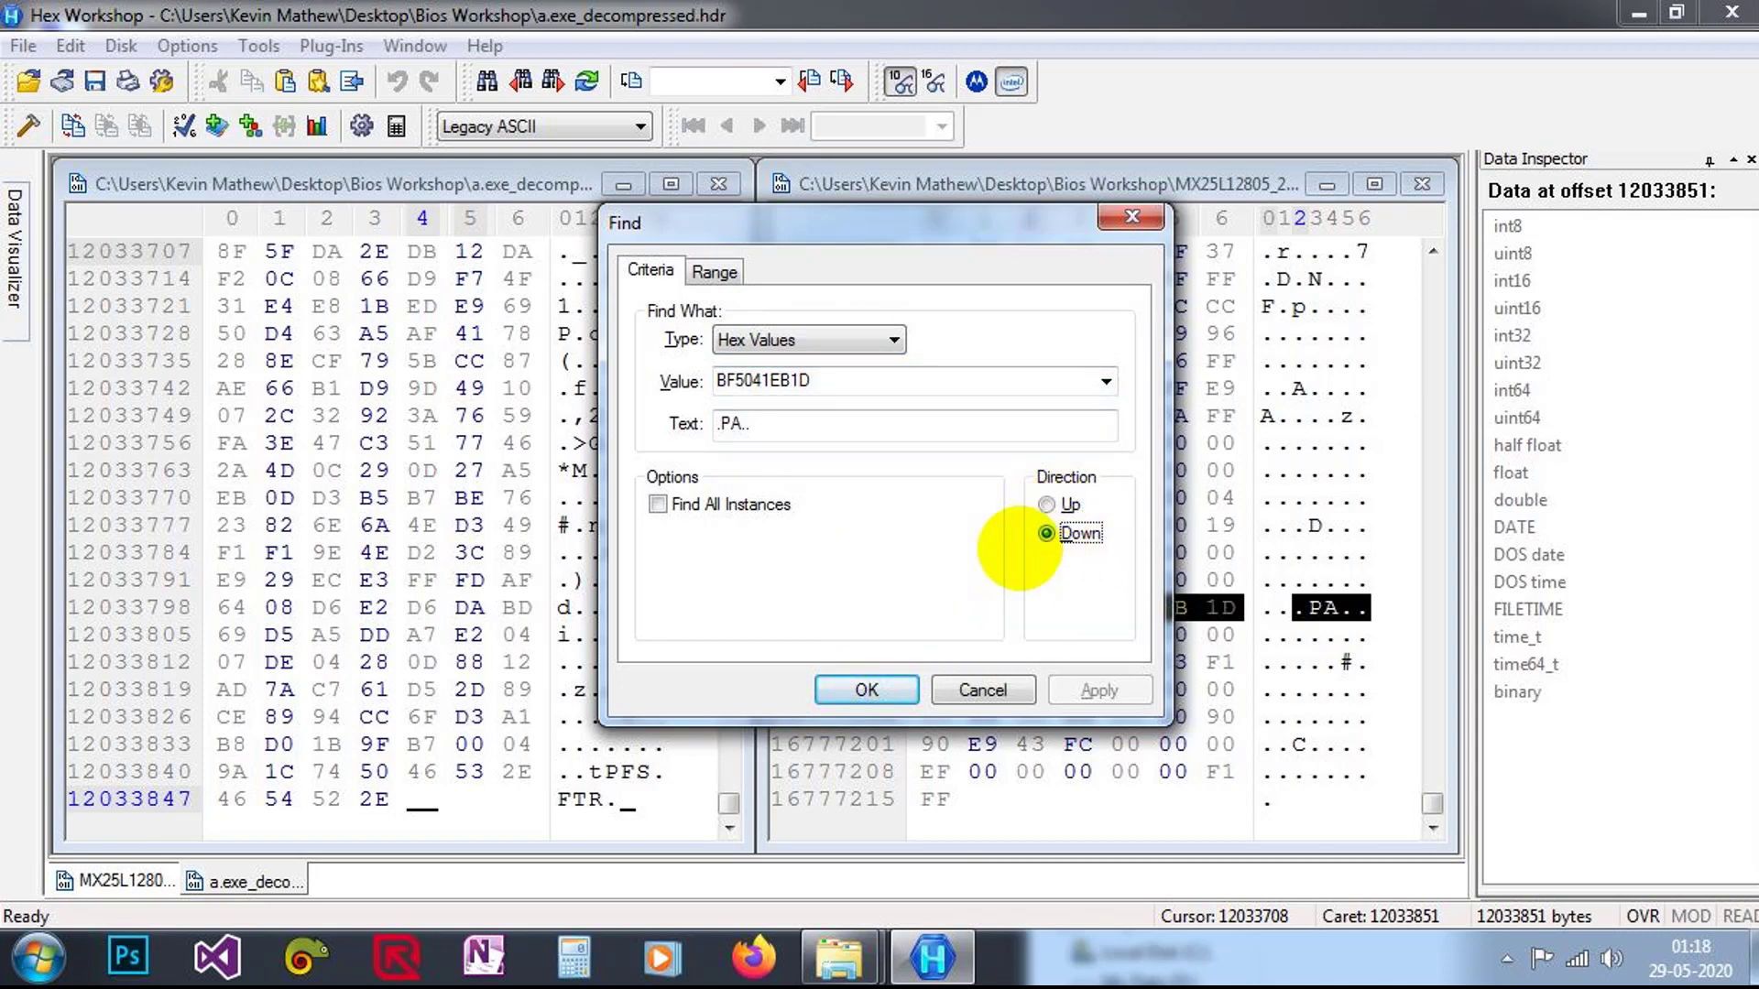
pyautogui.click(839, 689)
pyautogui.click(1030, 537)
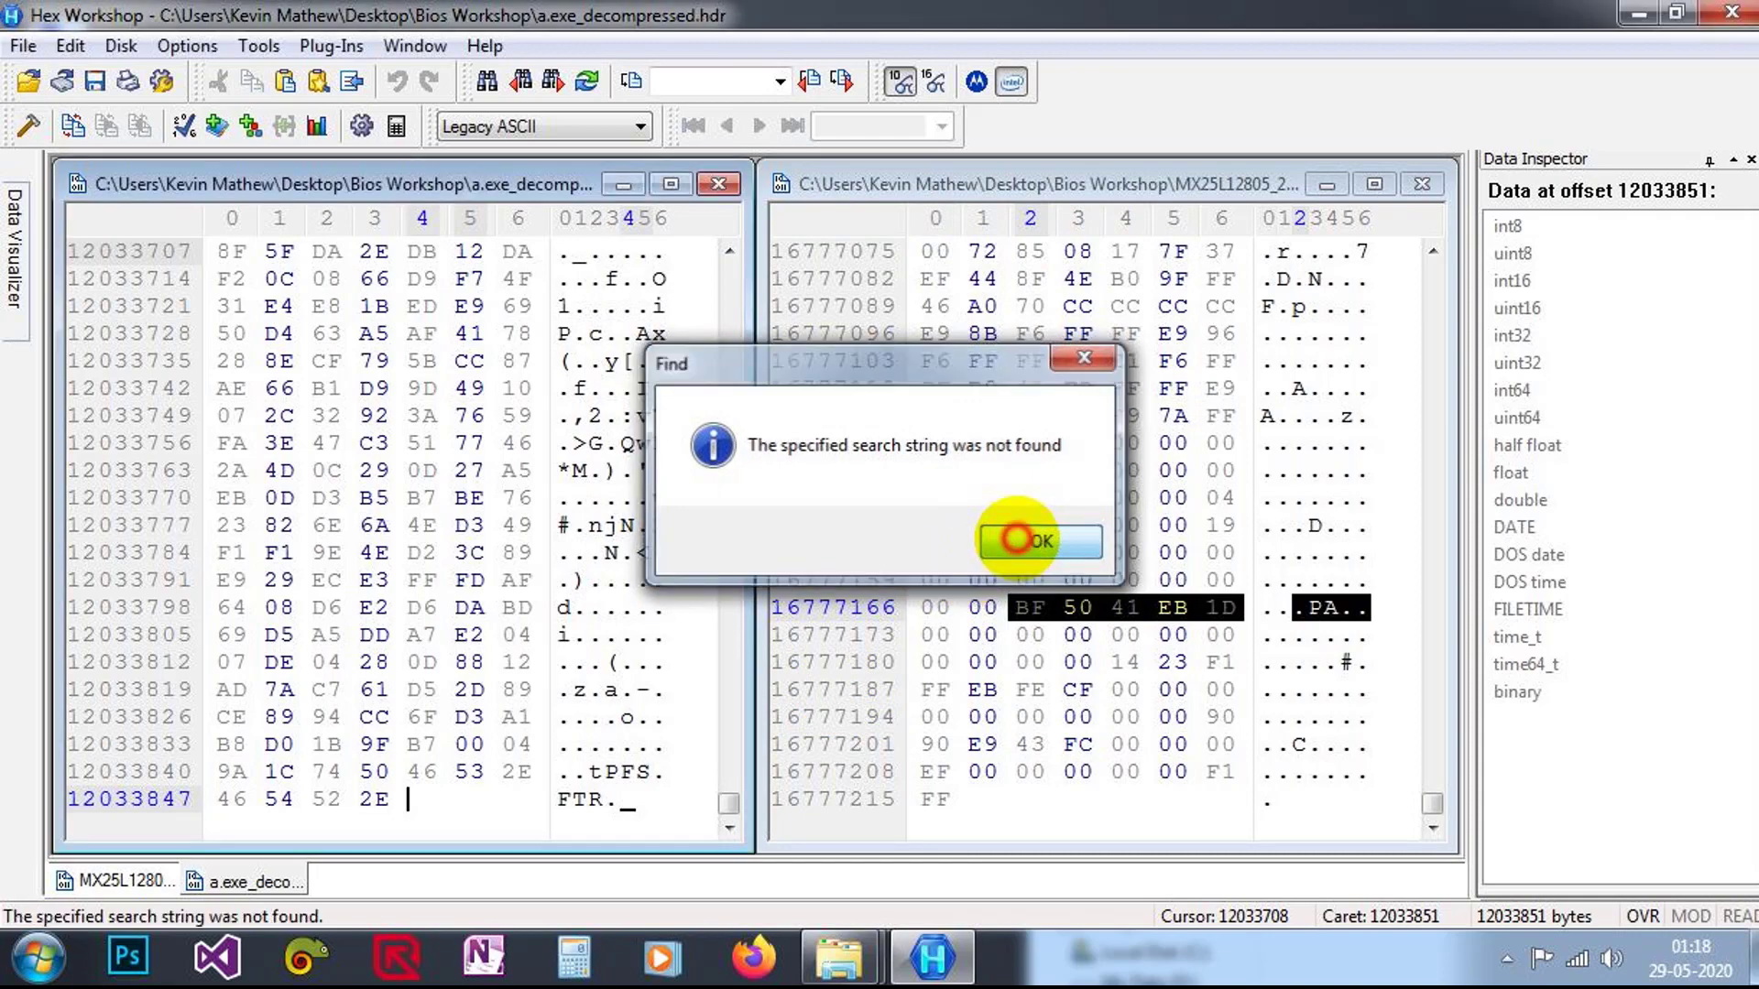
# Place the caret at offset 0 of a.exe_decompressed.hdr and search downward for hex value BF5041EB1D again
pyautogui.moveTo(724, 799); pyautogui.dragTo(727, 243)
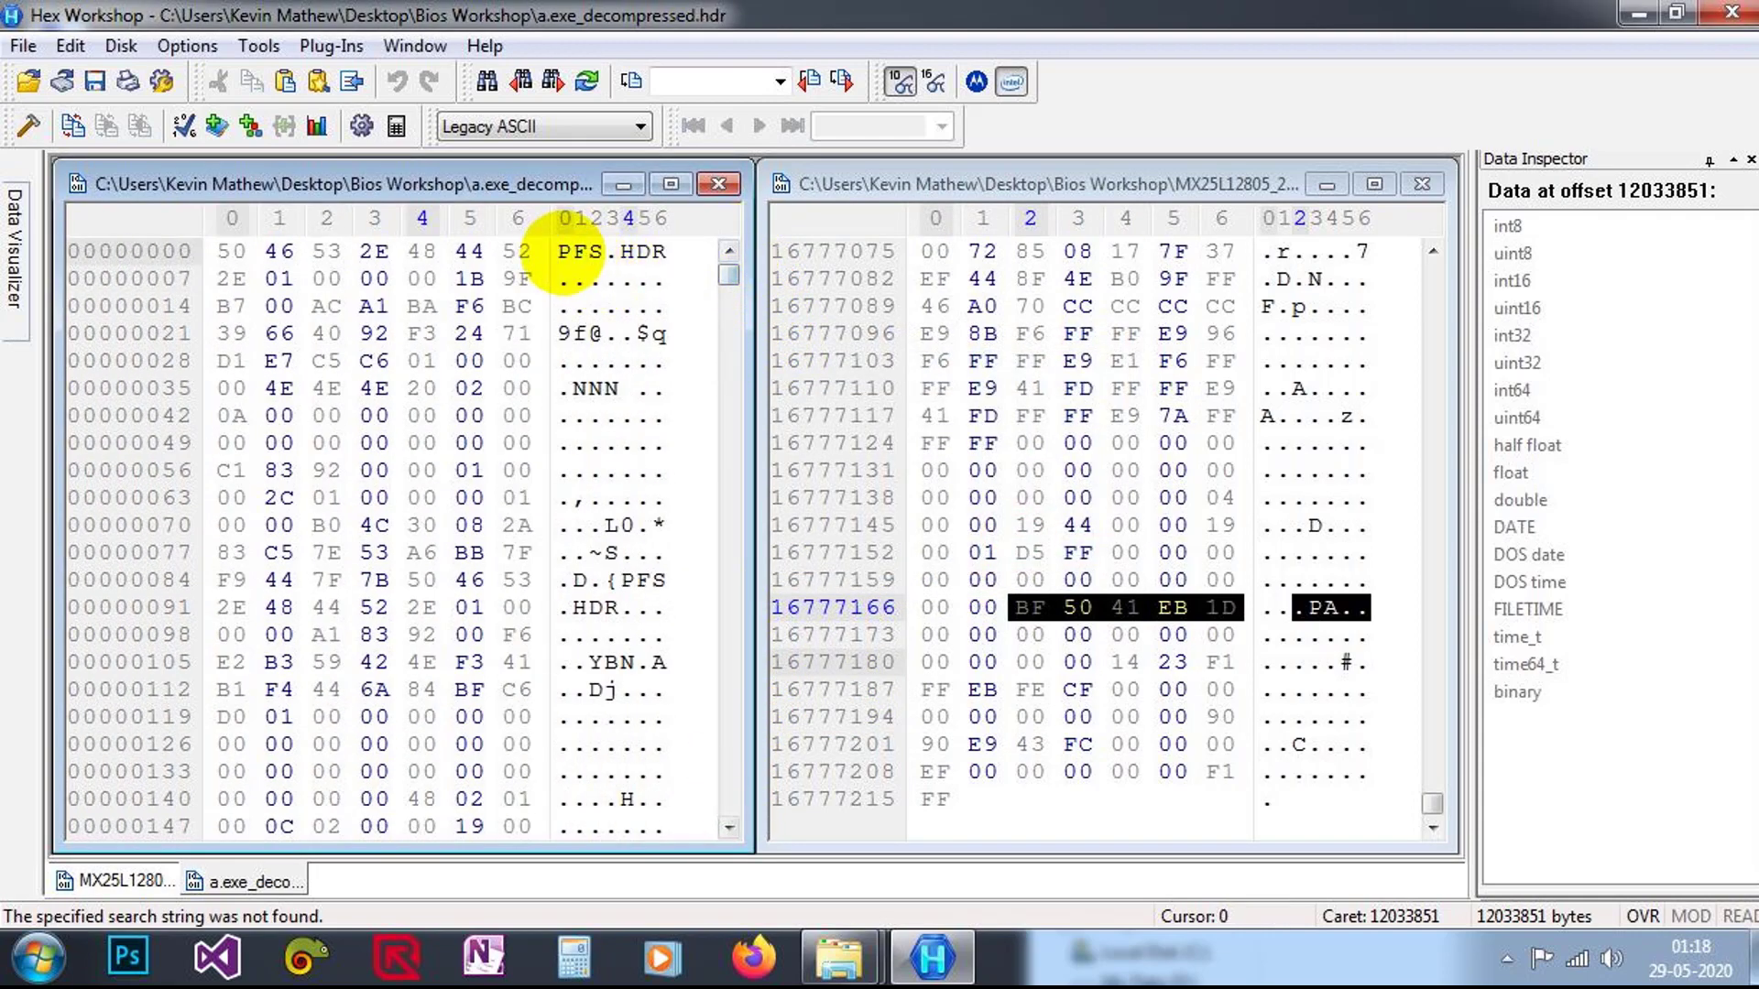
pyautogui.click(563, 252)
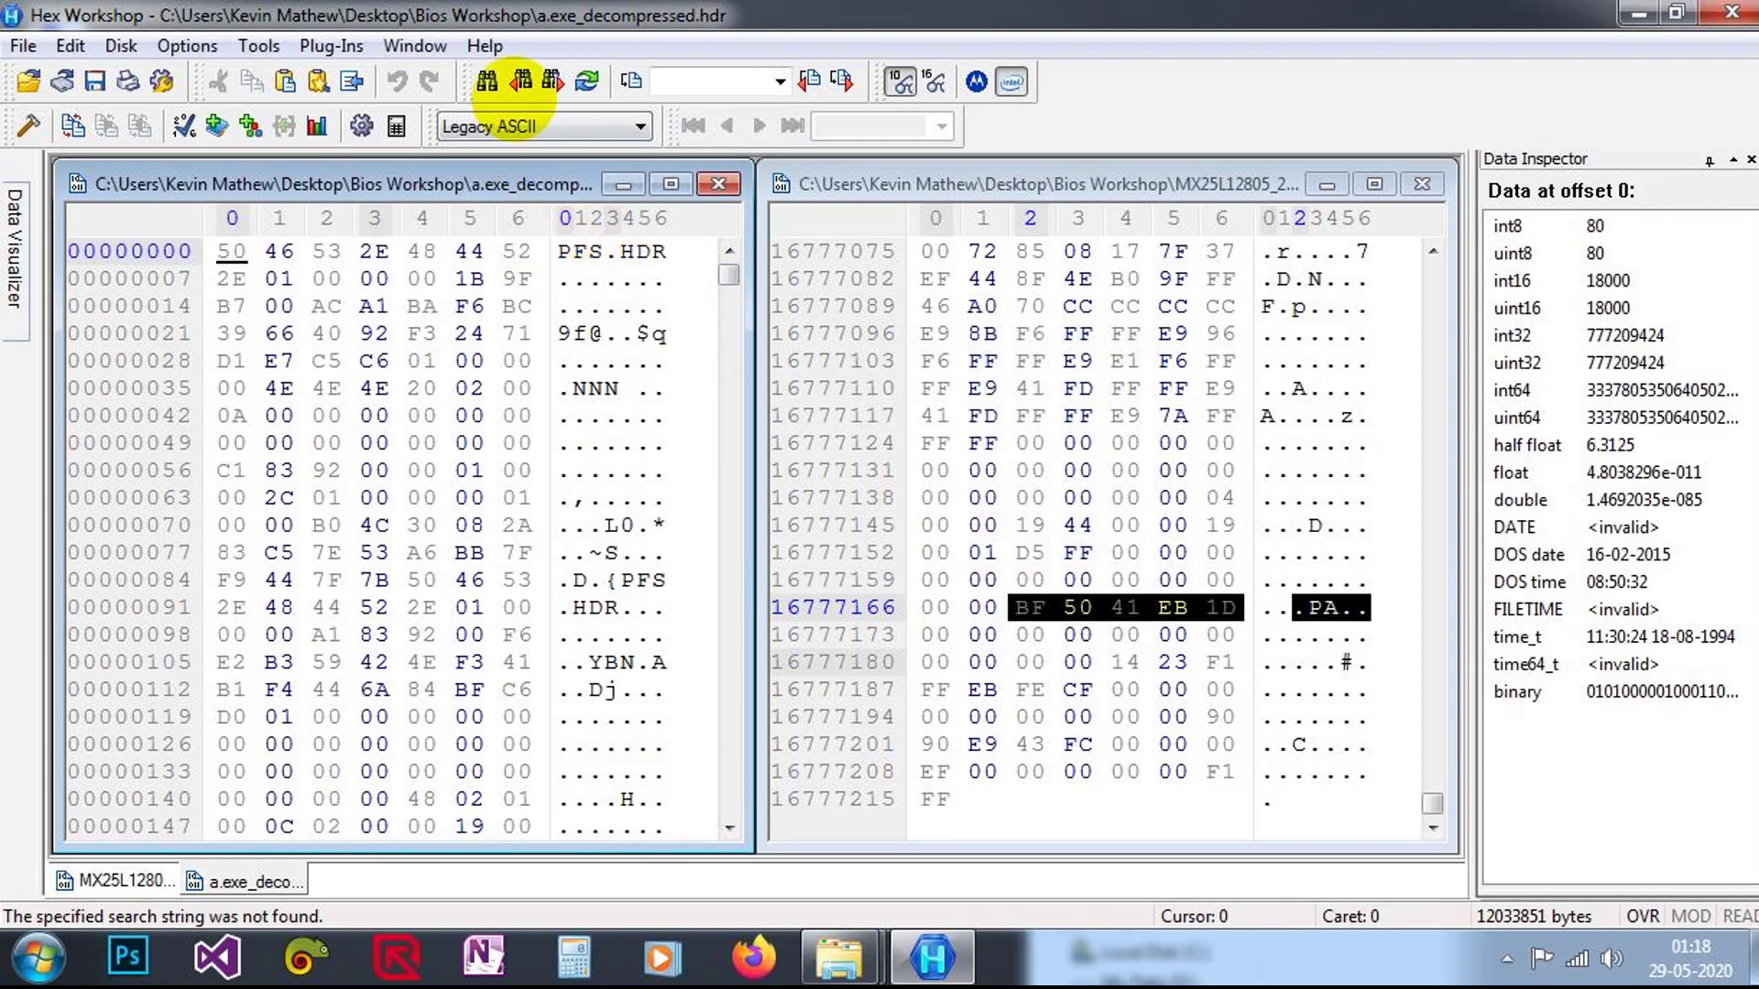
pyautogui.click(487, 82)
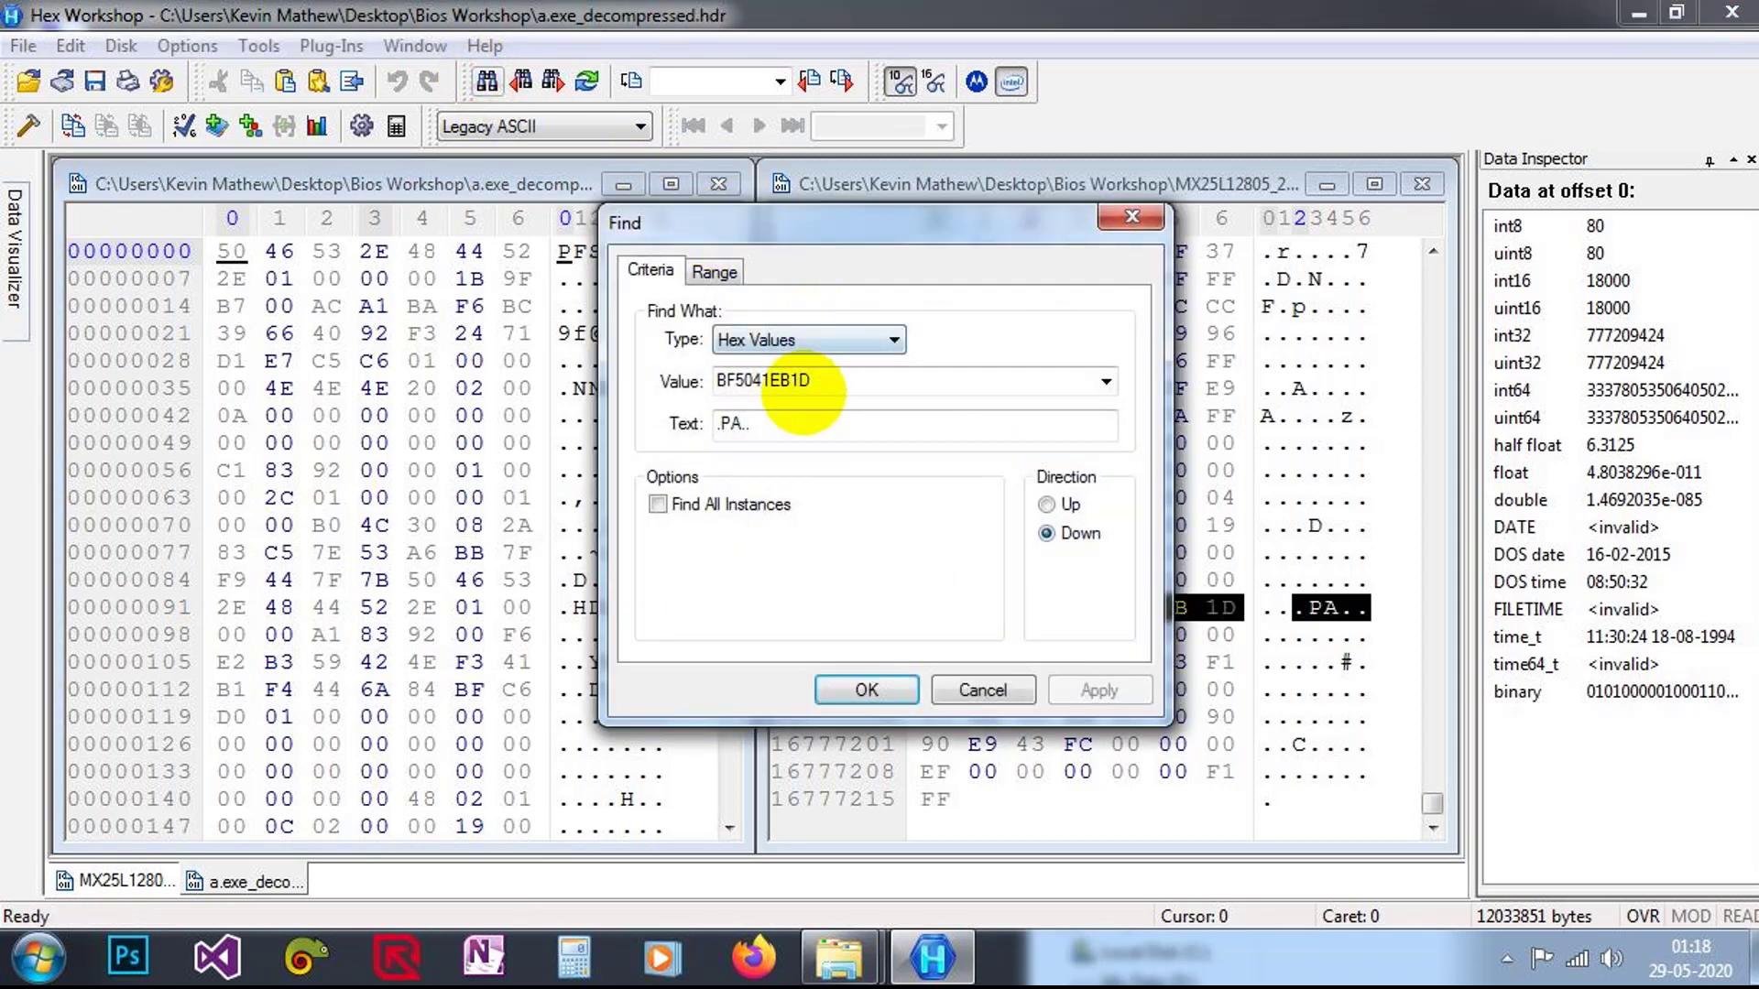
pyautogui.click(866, 689)
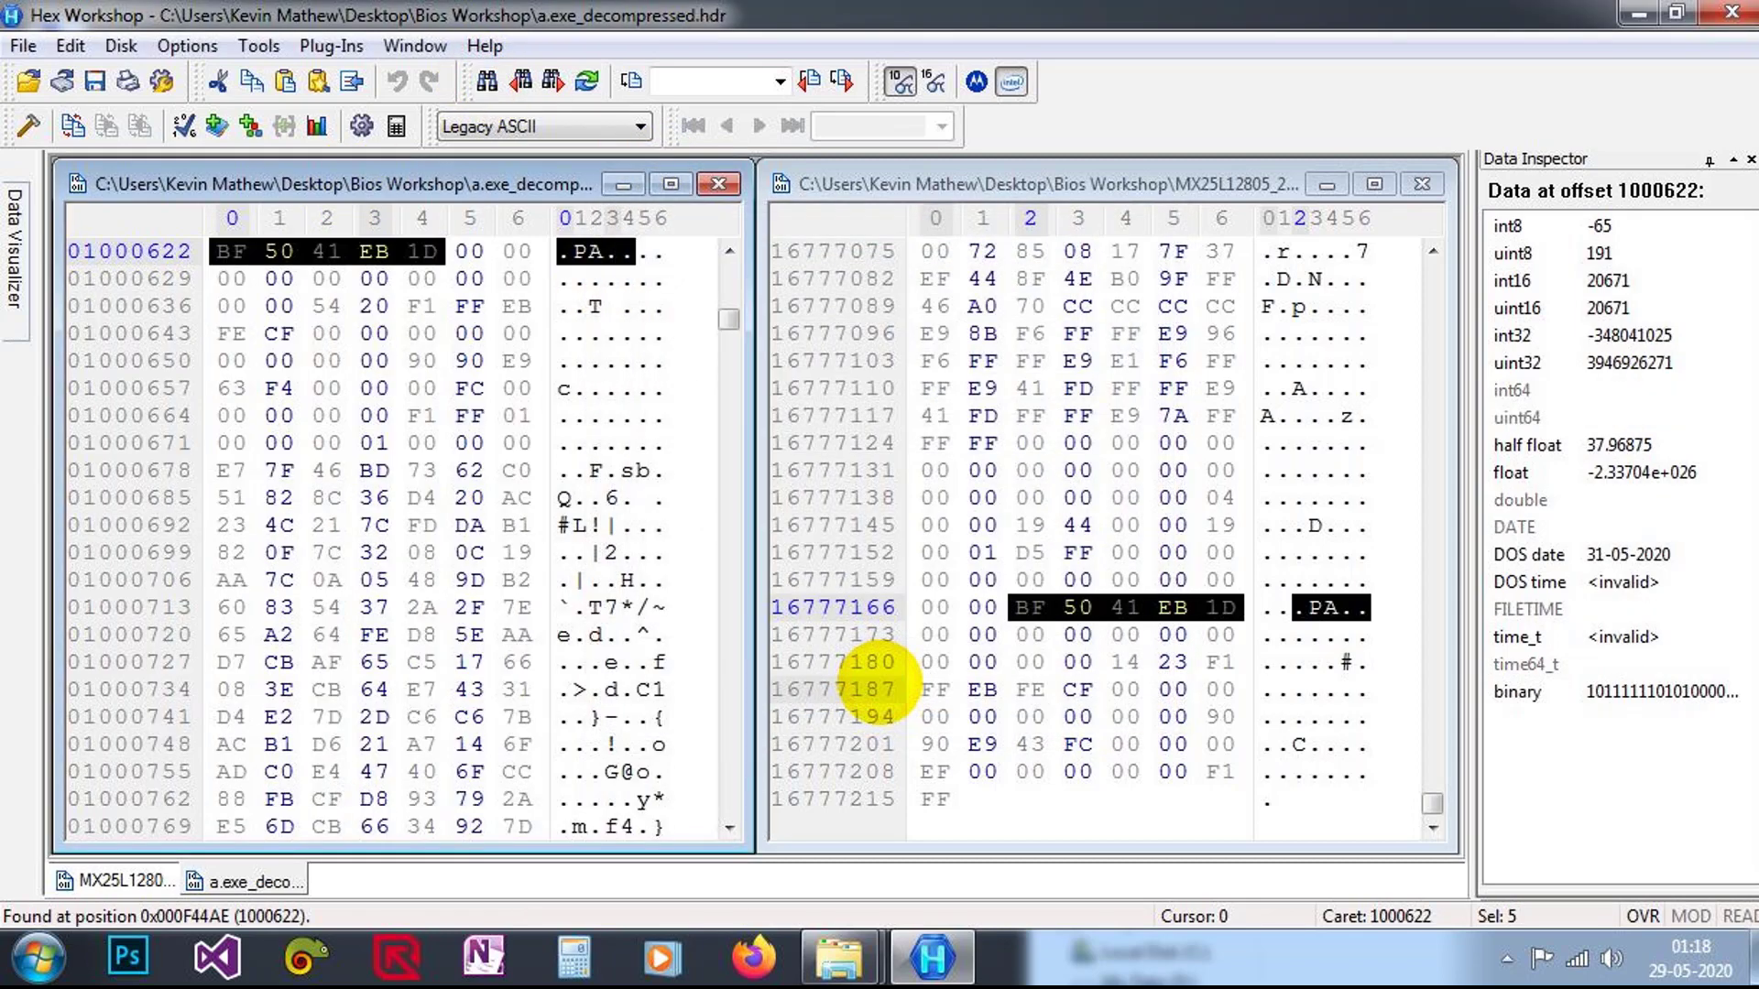
# Inspect the bytes around the match and find the next BF5041EB1D occurrence, continuing from the beginning of the document
pyautogui.scroll(1, 636, 314)
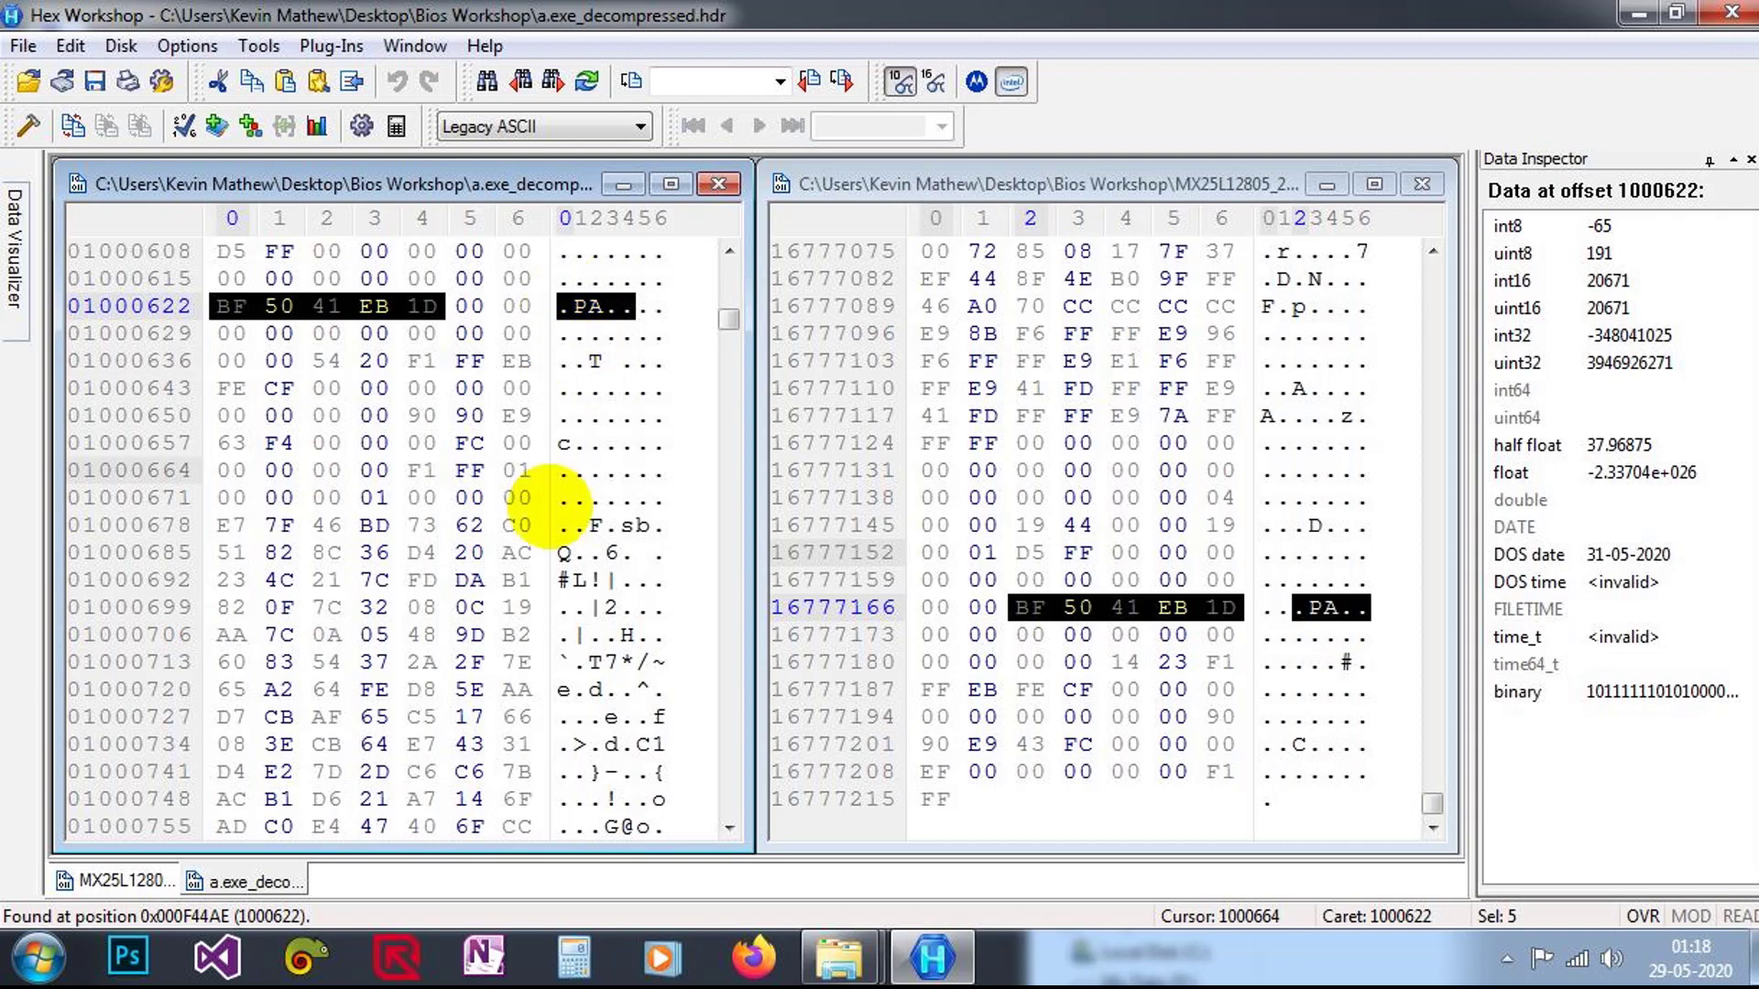
pyautogui.scroll(-1, 540, 458)
pyautogui.scroll(3, 641, 485)
pyautogui.scroll(3, 634, 473)
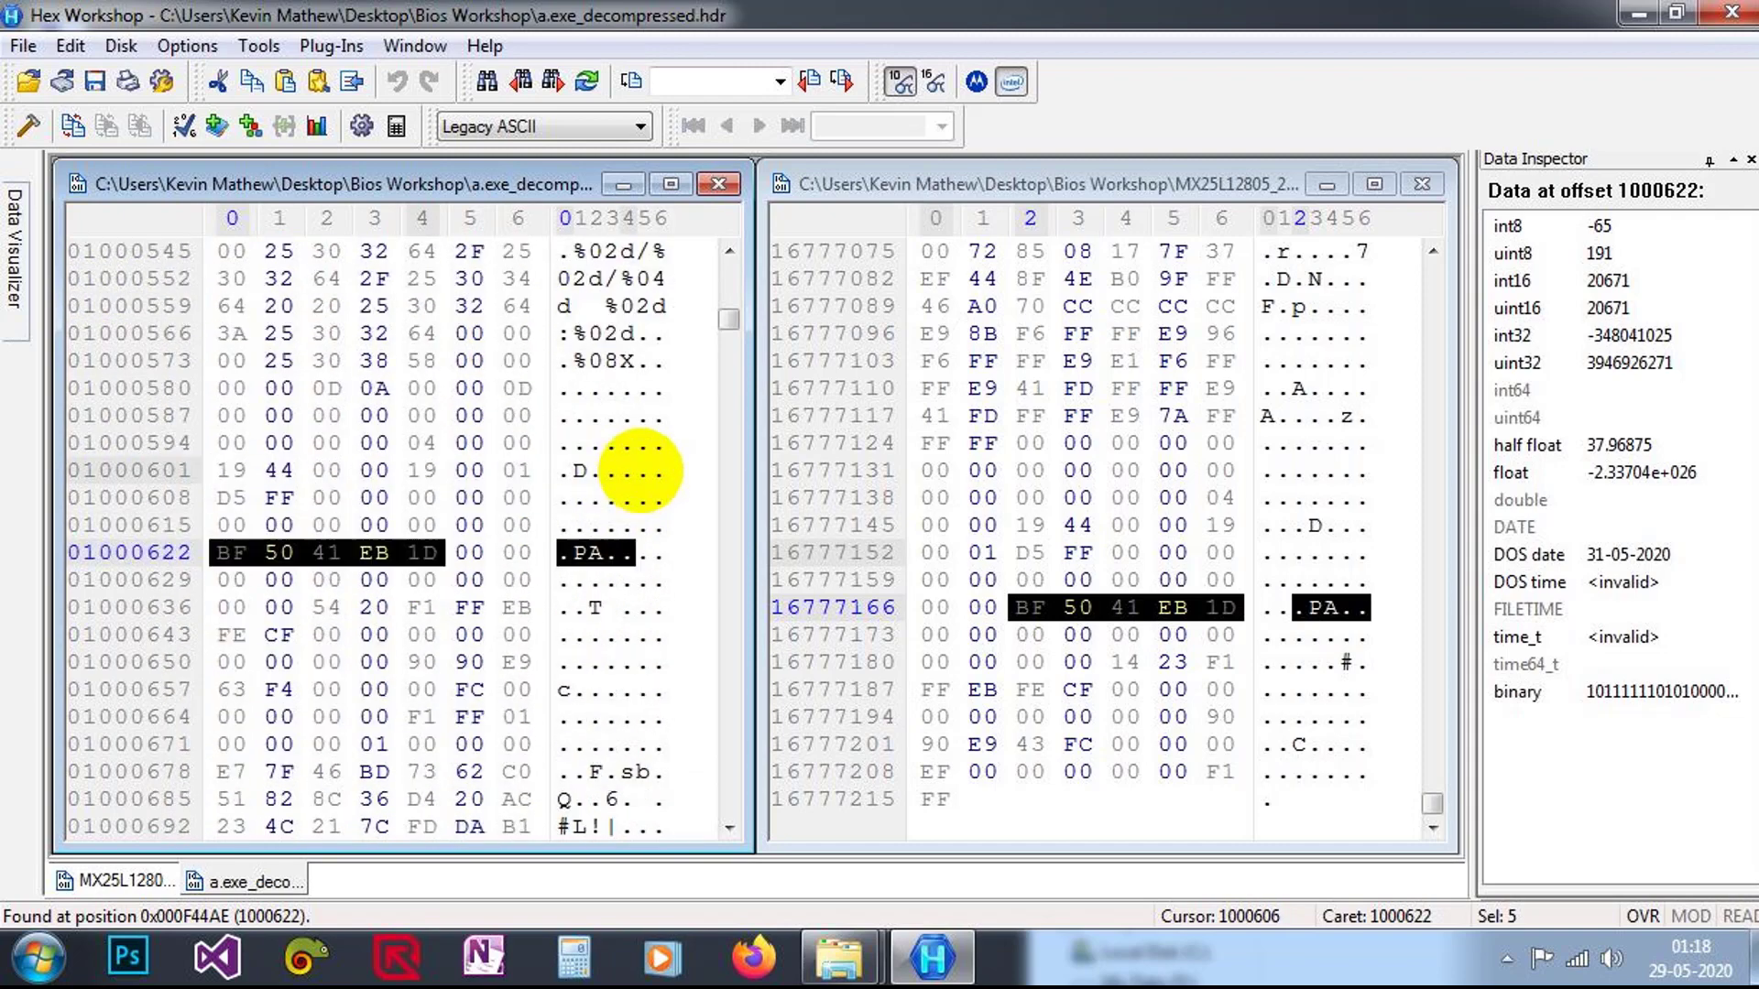
pyautogui.scroll(2, 641, 495)
pyautogui.scroll(-4, 633, 464)
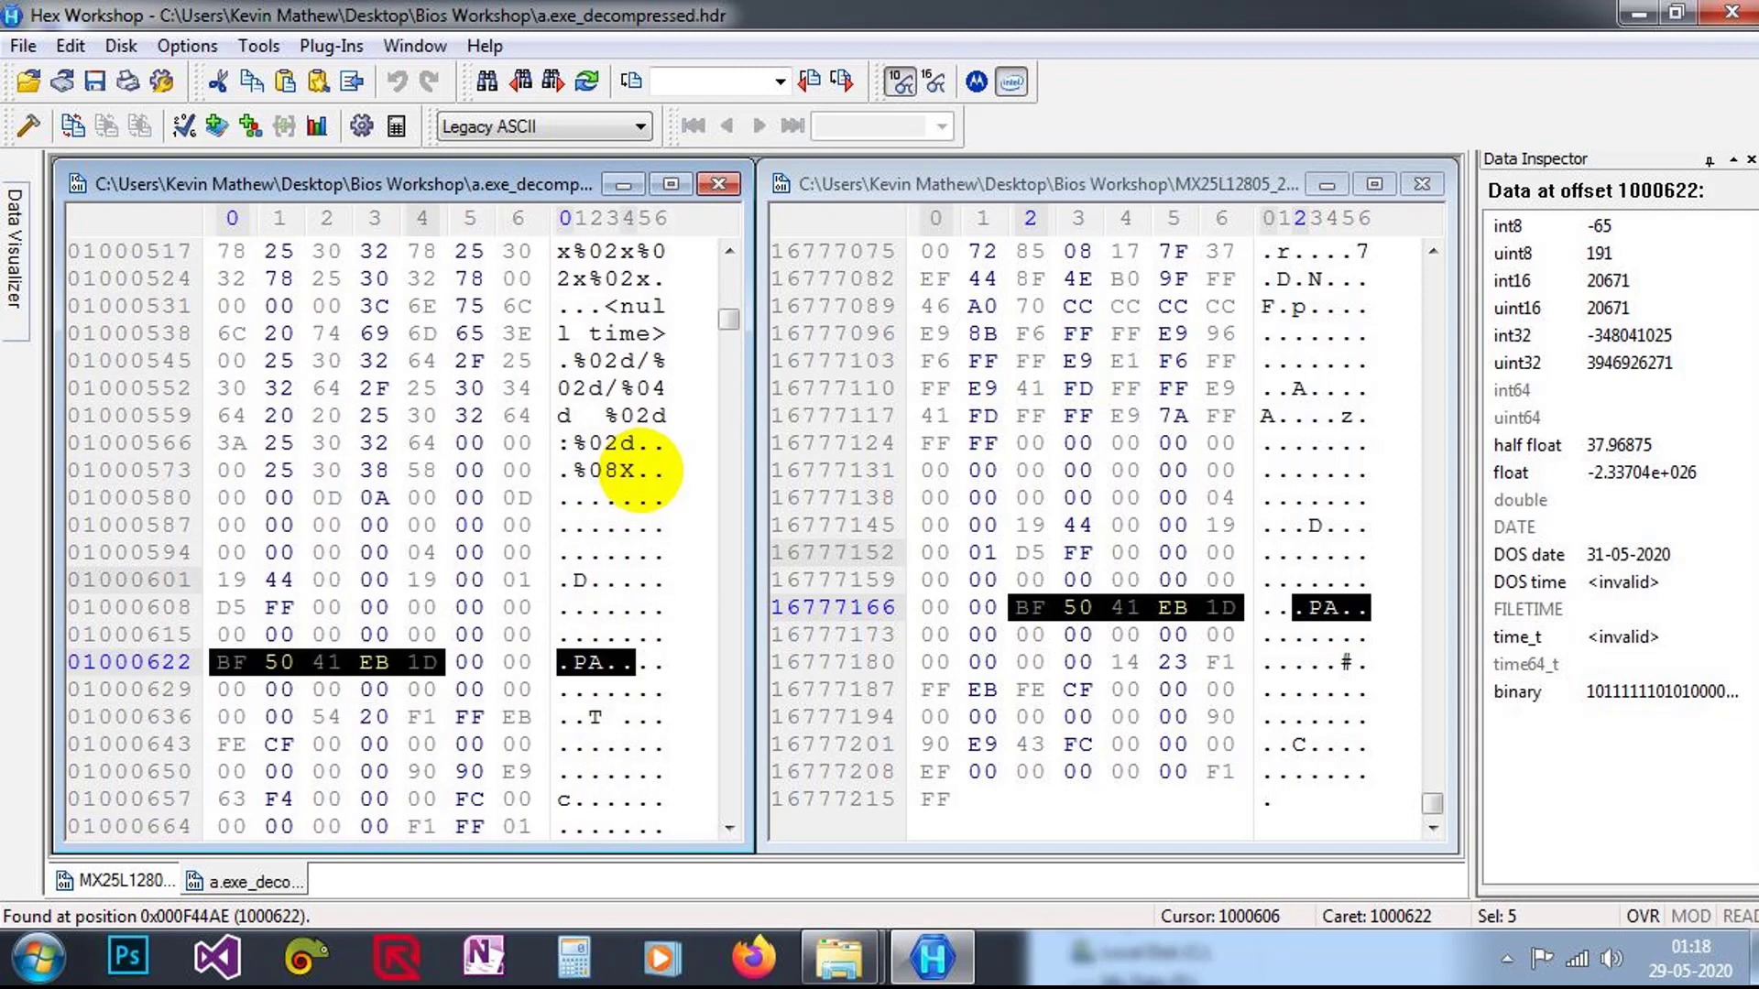
pyautogui.click(550, 82)
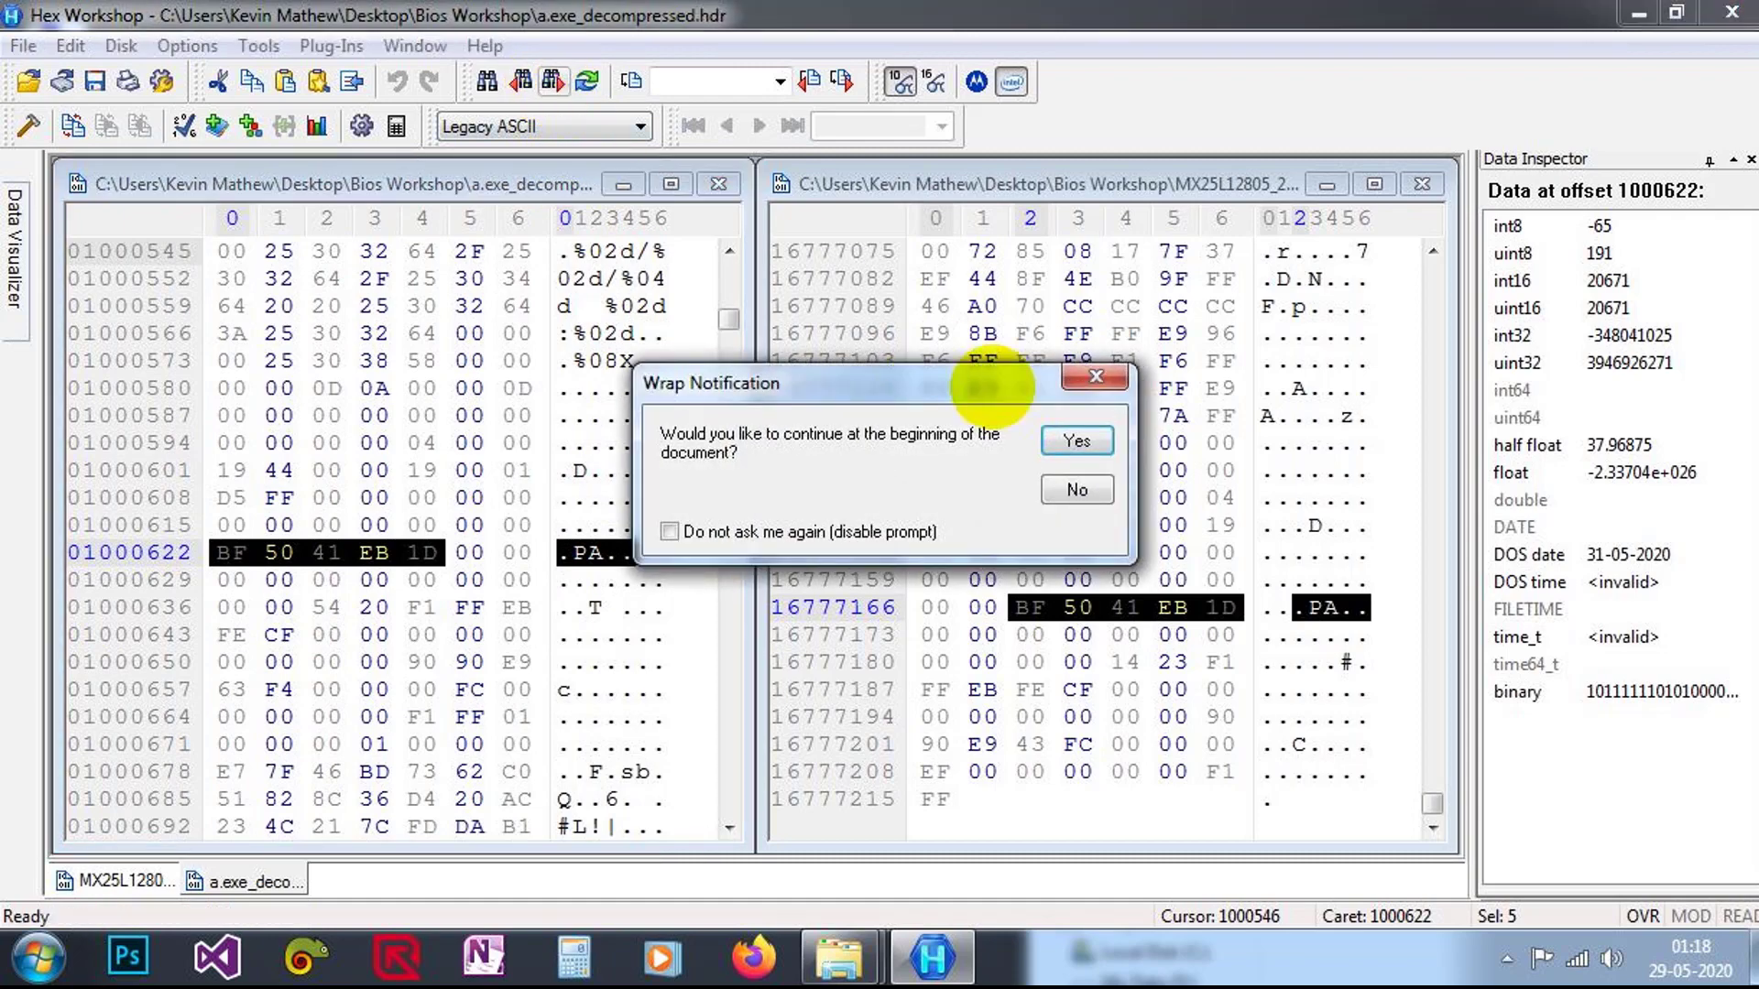
pyautogui.click(1074, 441)
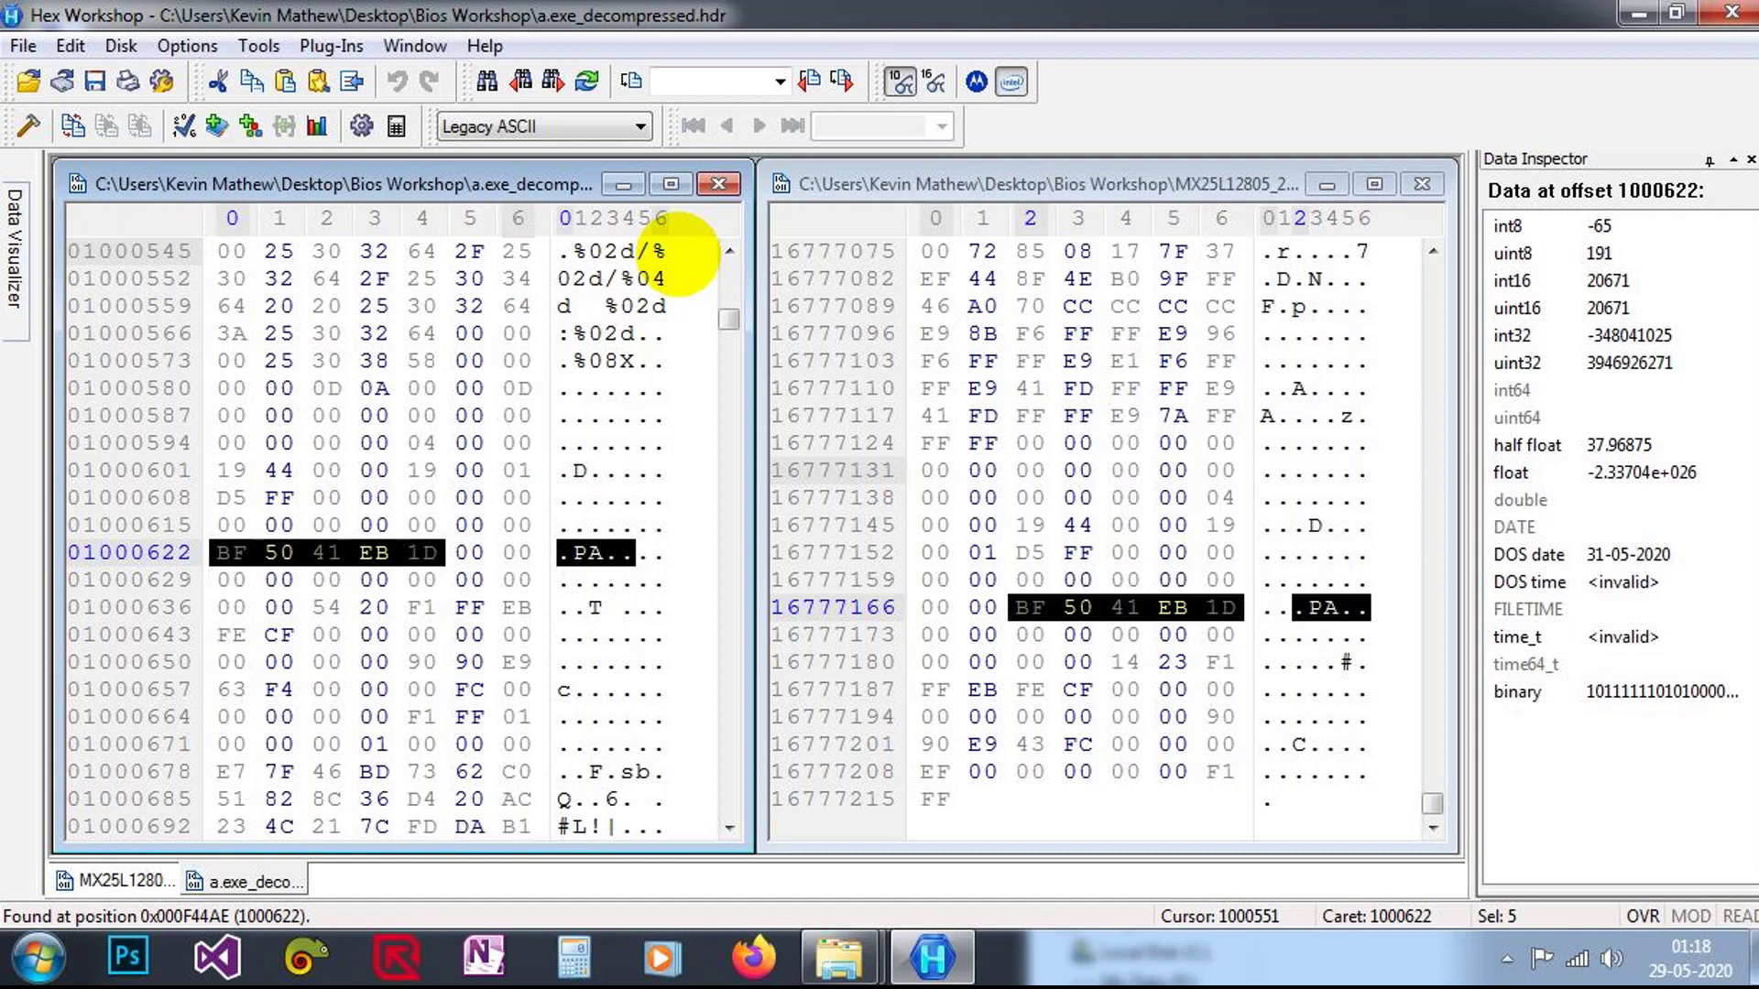
# Review the start and end of a.exe_decompressed.hdr, then close both hex files and minimize Hex Workshop
pyautogui.moveTo(729, 319); pyautogui.dragTo(728, 265)
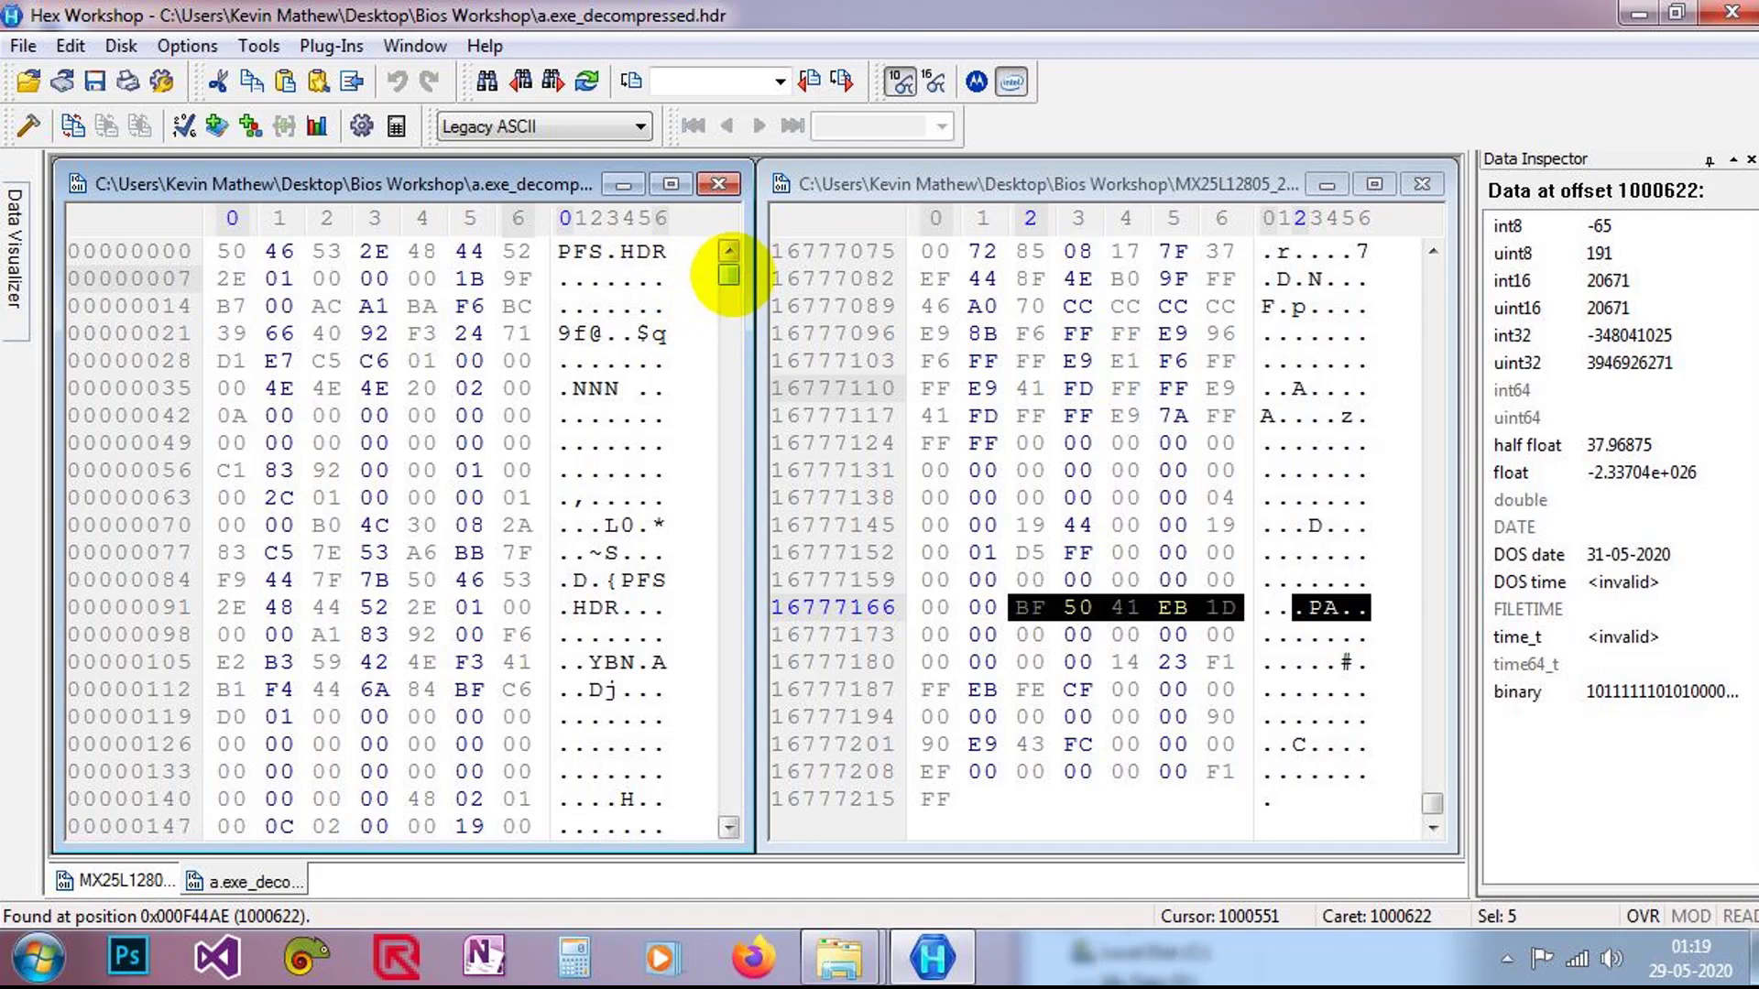
pyautogui.moveTo(728, 275); pyautogui.dragTo(717, 815)
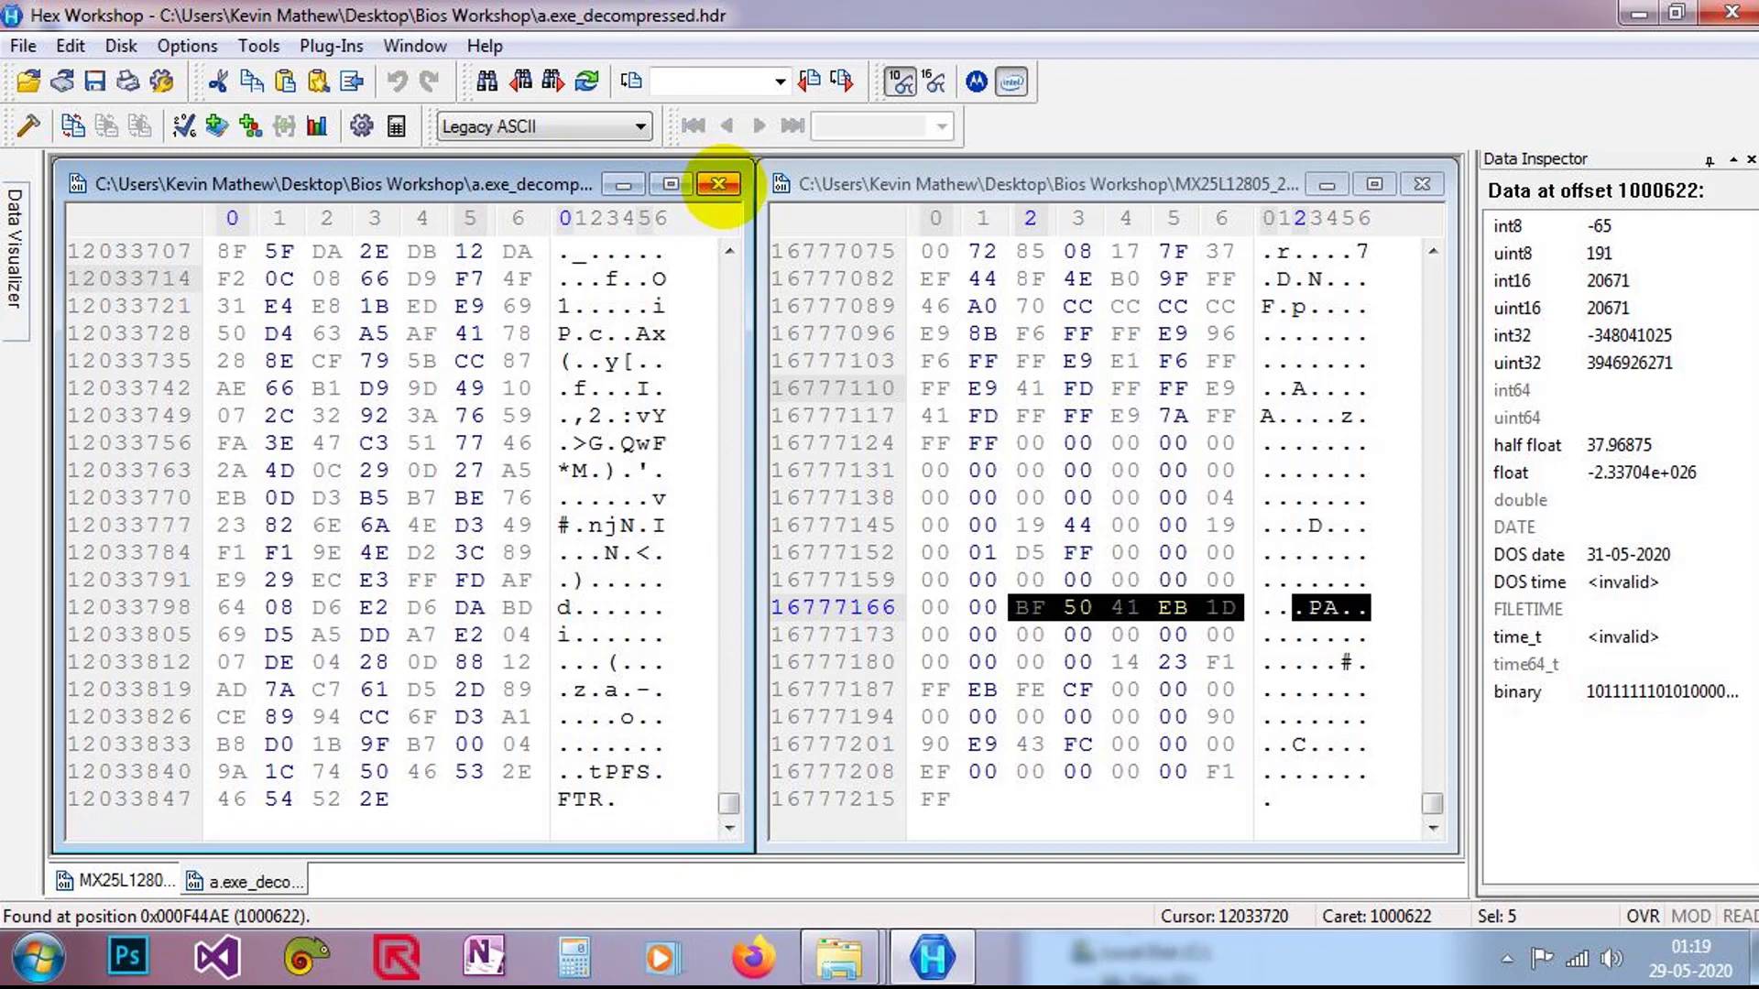
pyautogui.click(719, 183)
pyautogui.click(1422, 184)
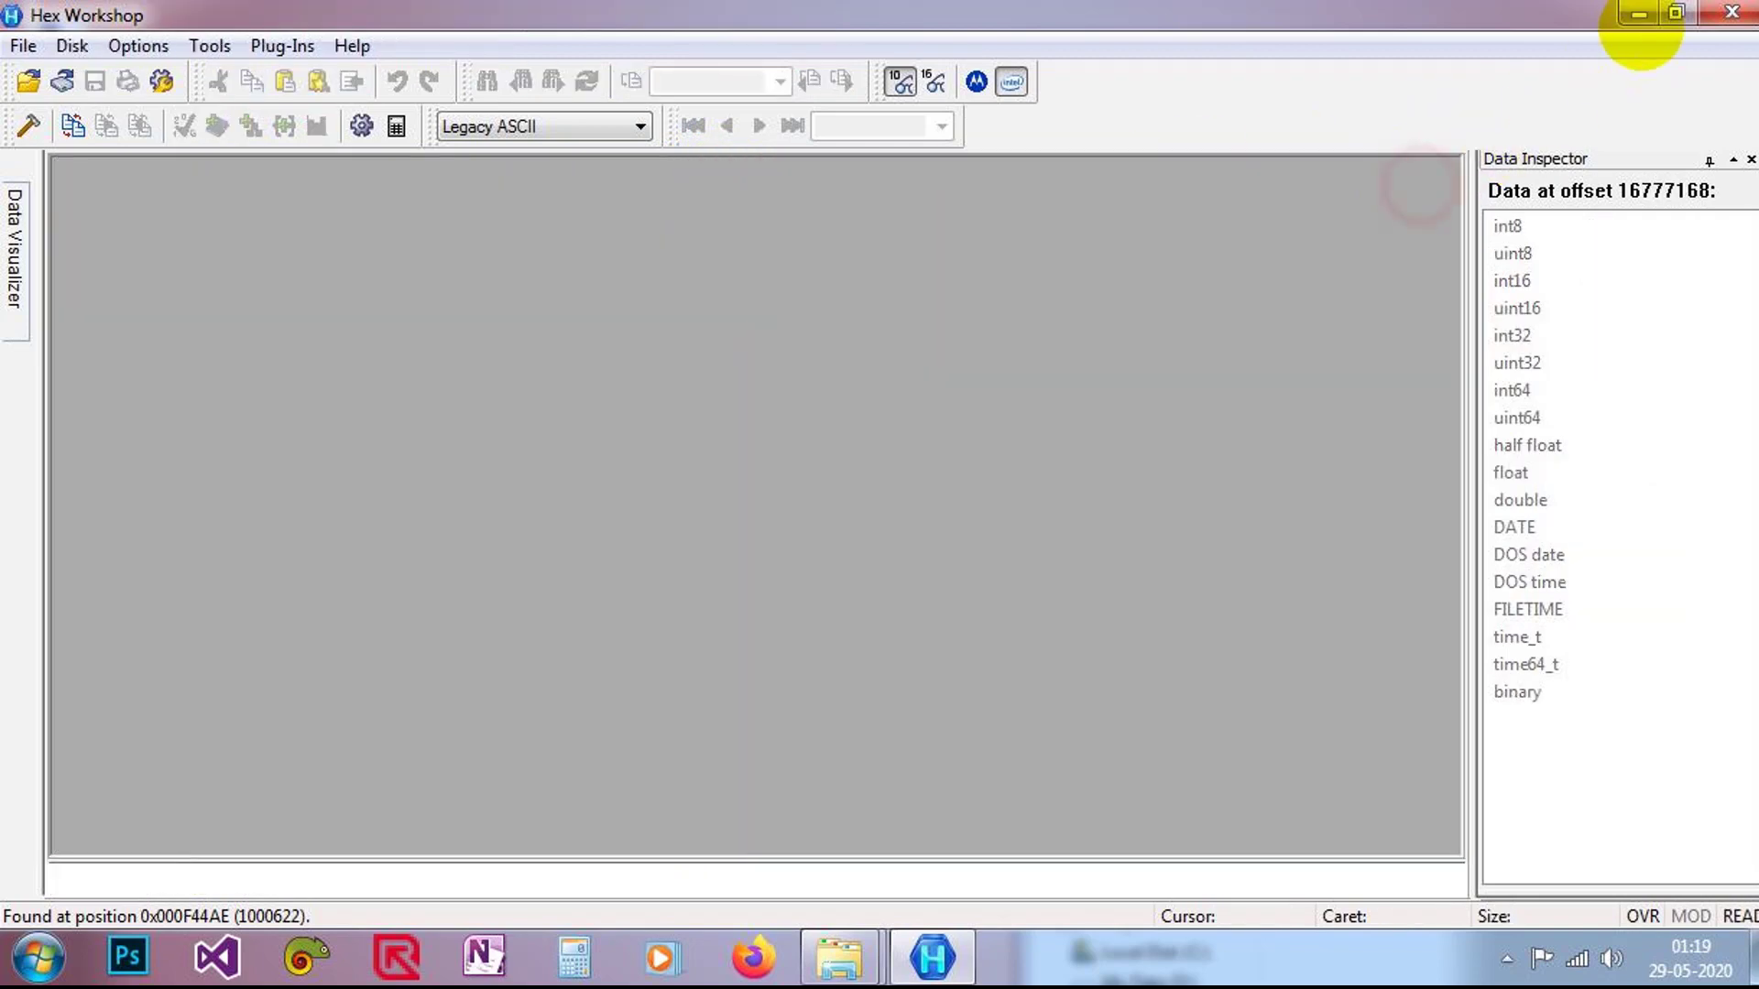
pyautogui.click(1639, 15)
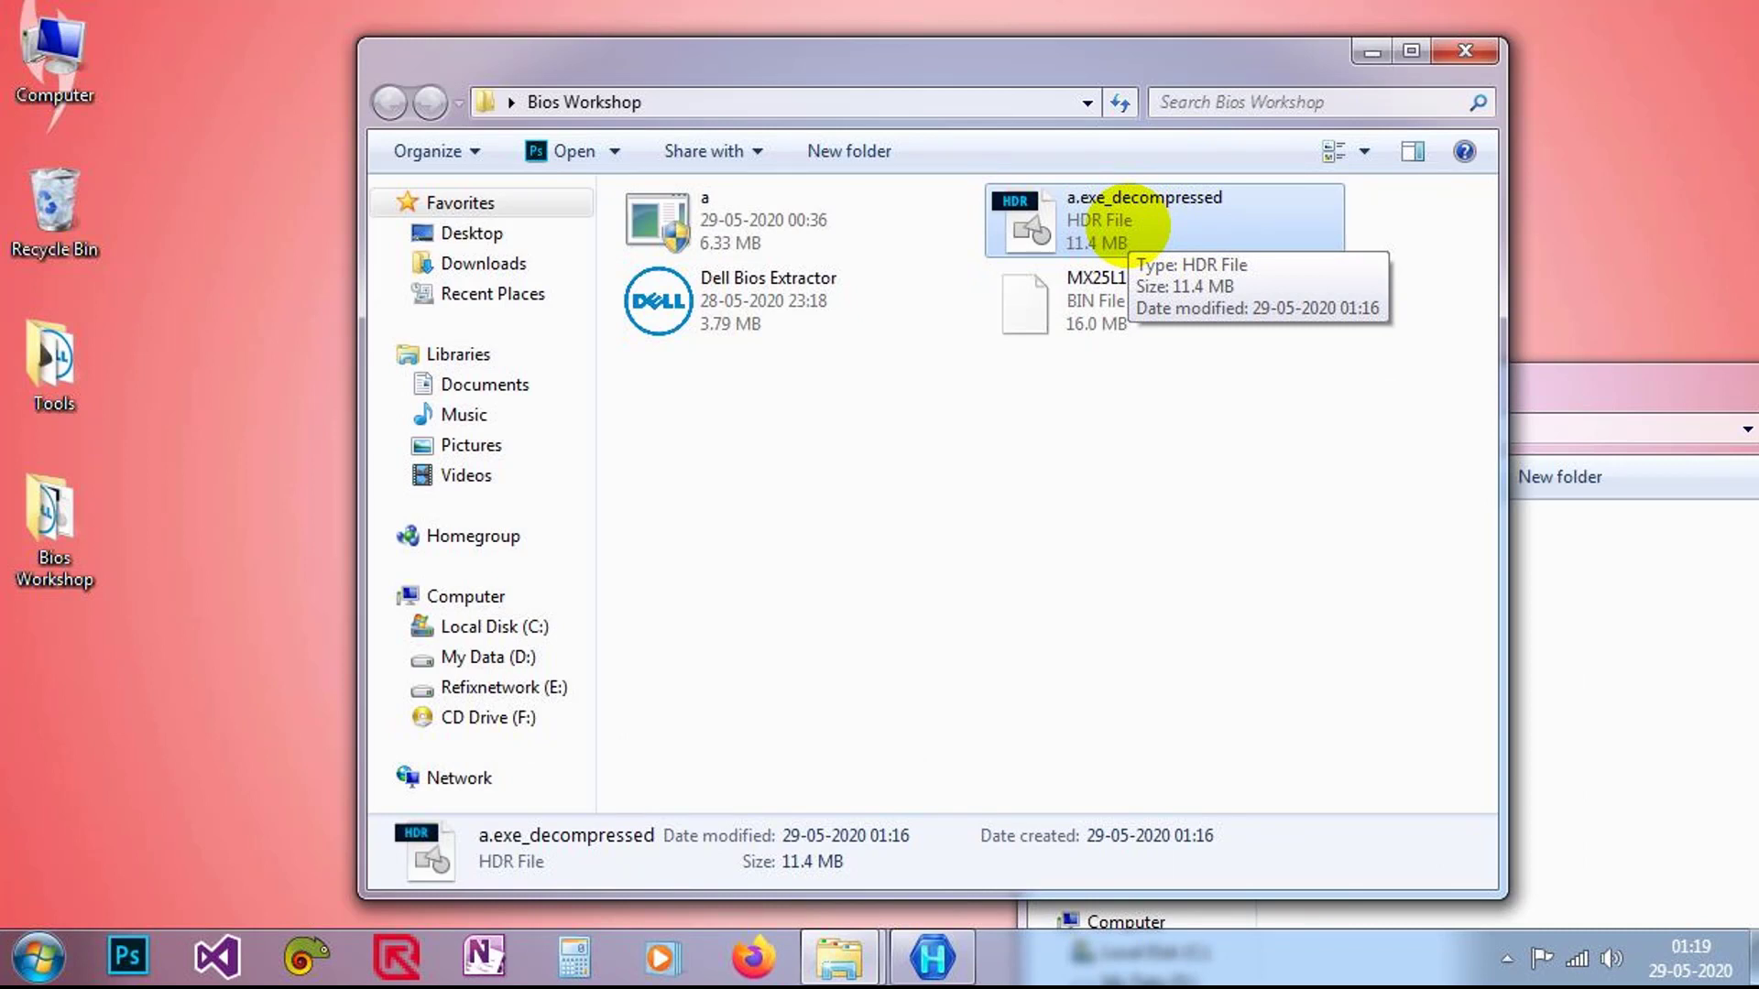
# Move the PFSExtractor application from the Tools folder into the Bios Workshop folder
pyautogui.click(1539, 393)
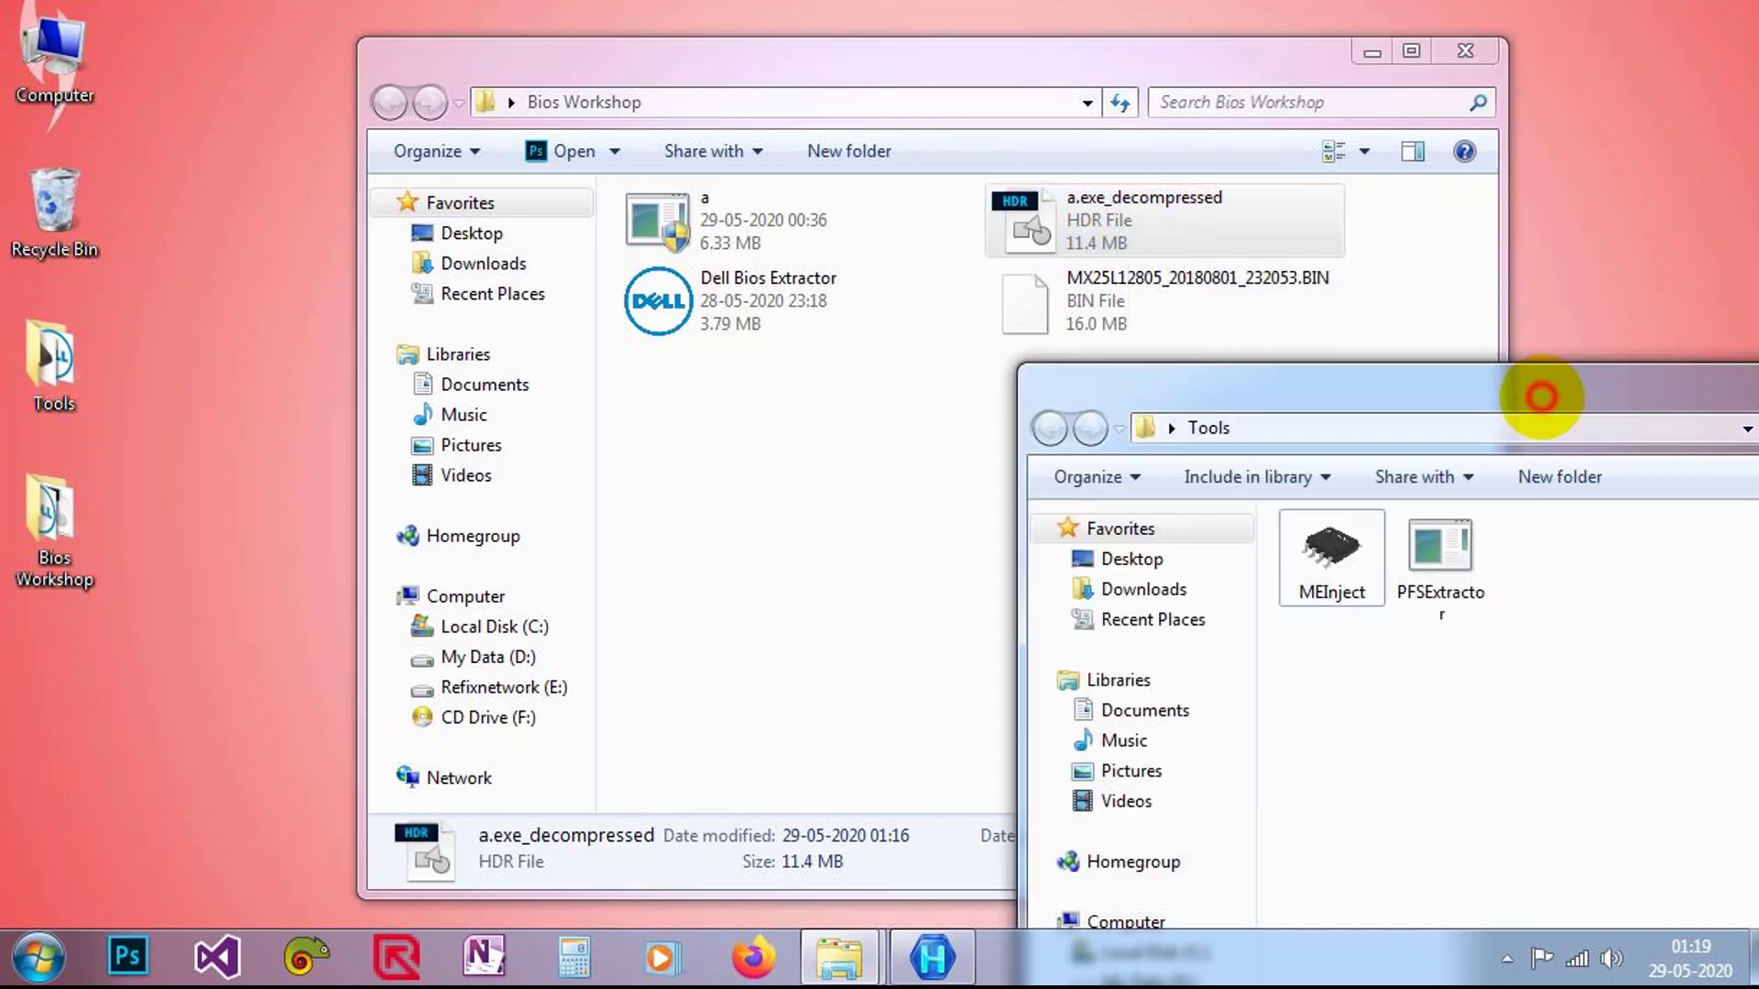
pyautogui.click(1445, 556)
pyautogui.moveTo(1444, 556); pyautogui.dragTo(813, 479)
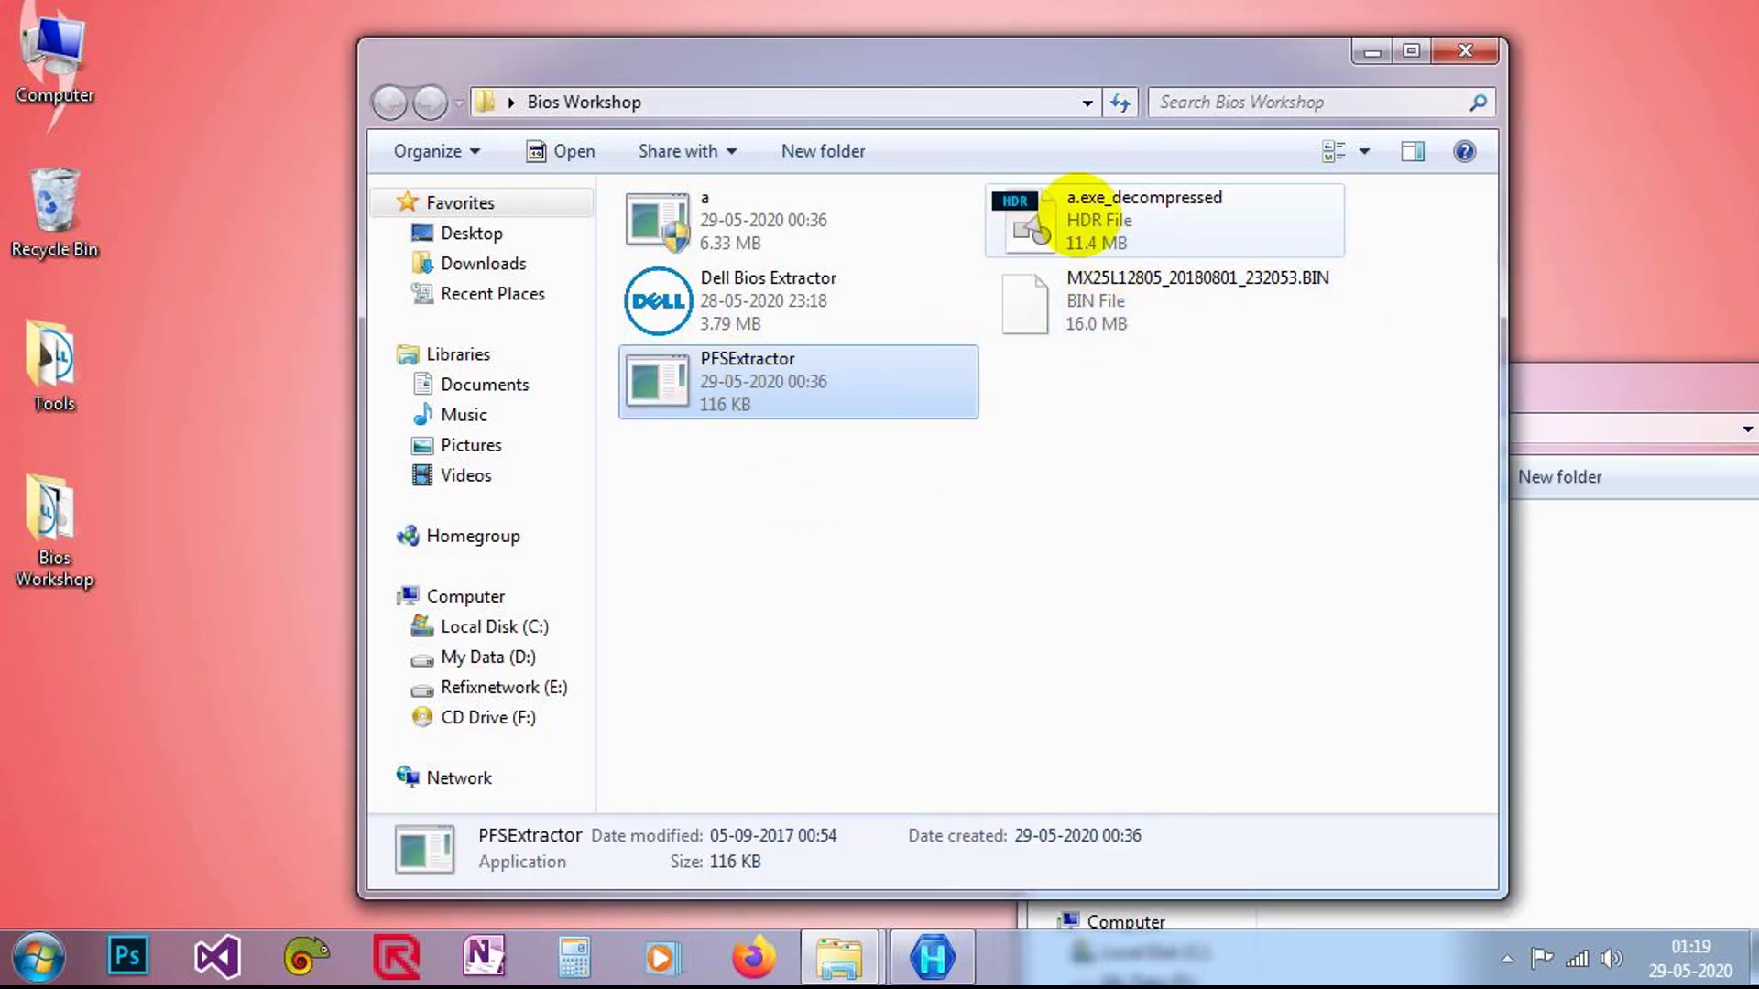
# Extract the a.exe_decompressed HDR file with PFSExtractor and open the resulting a.exe_decompressed.hdr.extracted folder
pyautogui.moveTo(1049, 247); pyautogui.dragTo(797, 375)
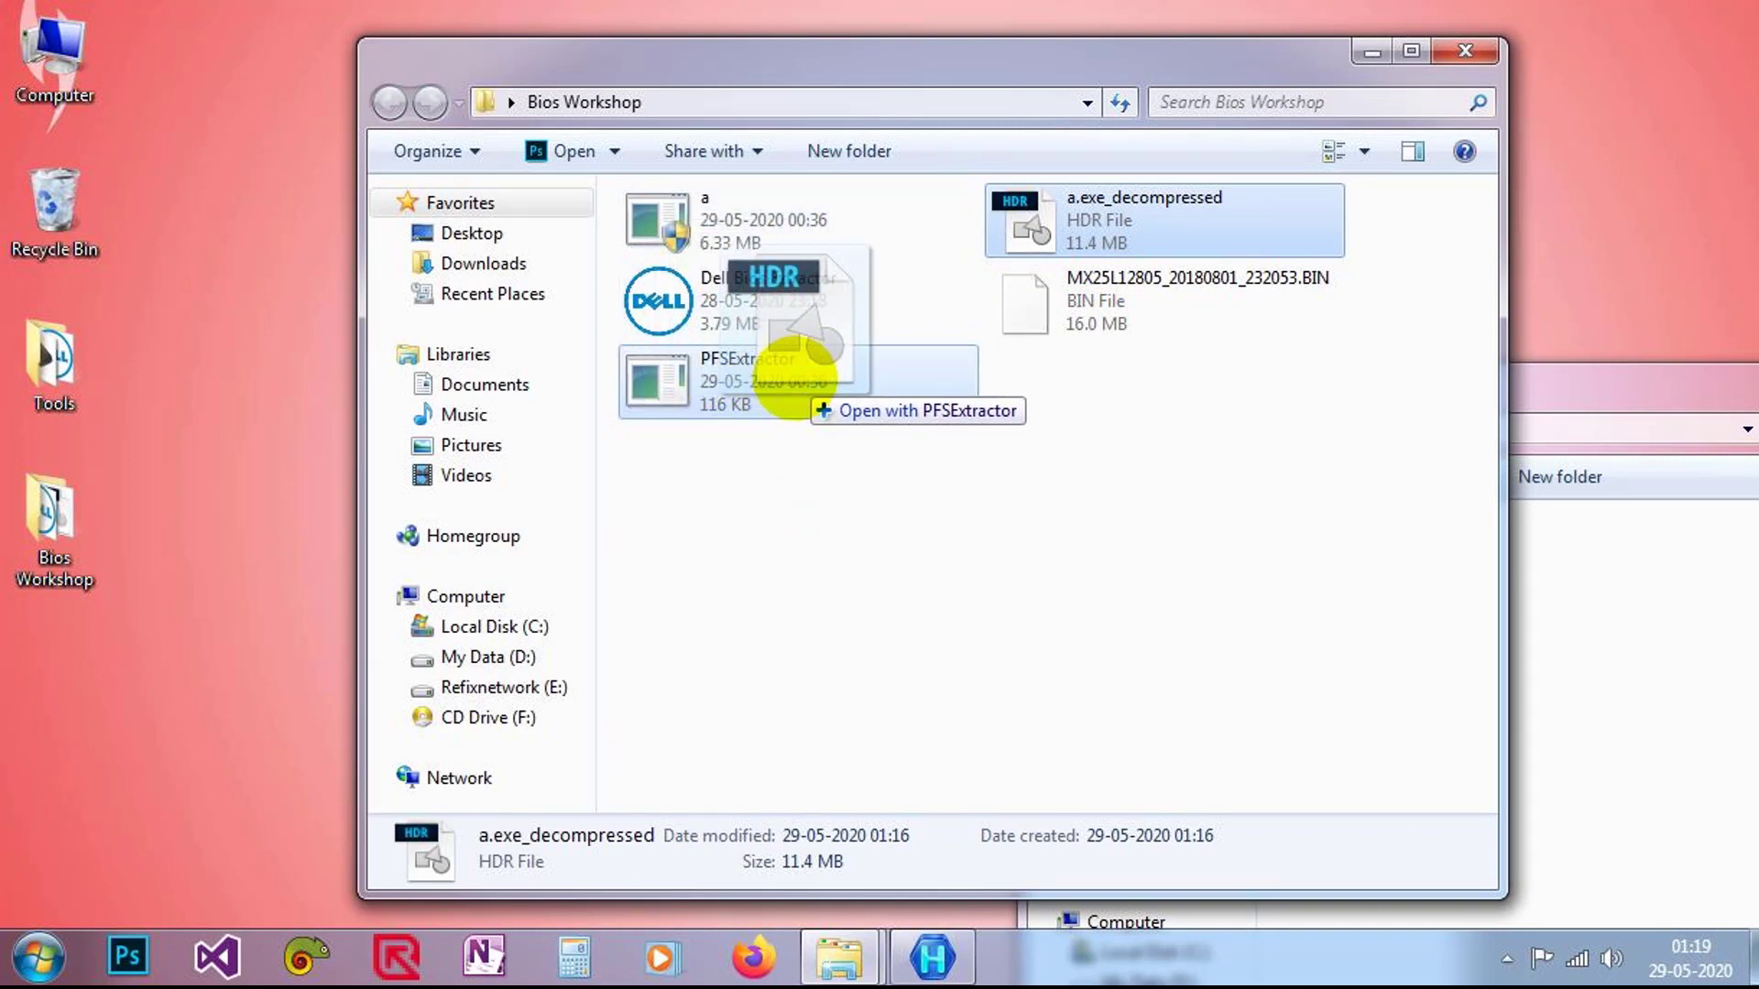
pyautogui.moveTo(793, 375); pyautogui.dragTo(841, 376)
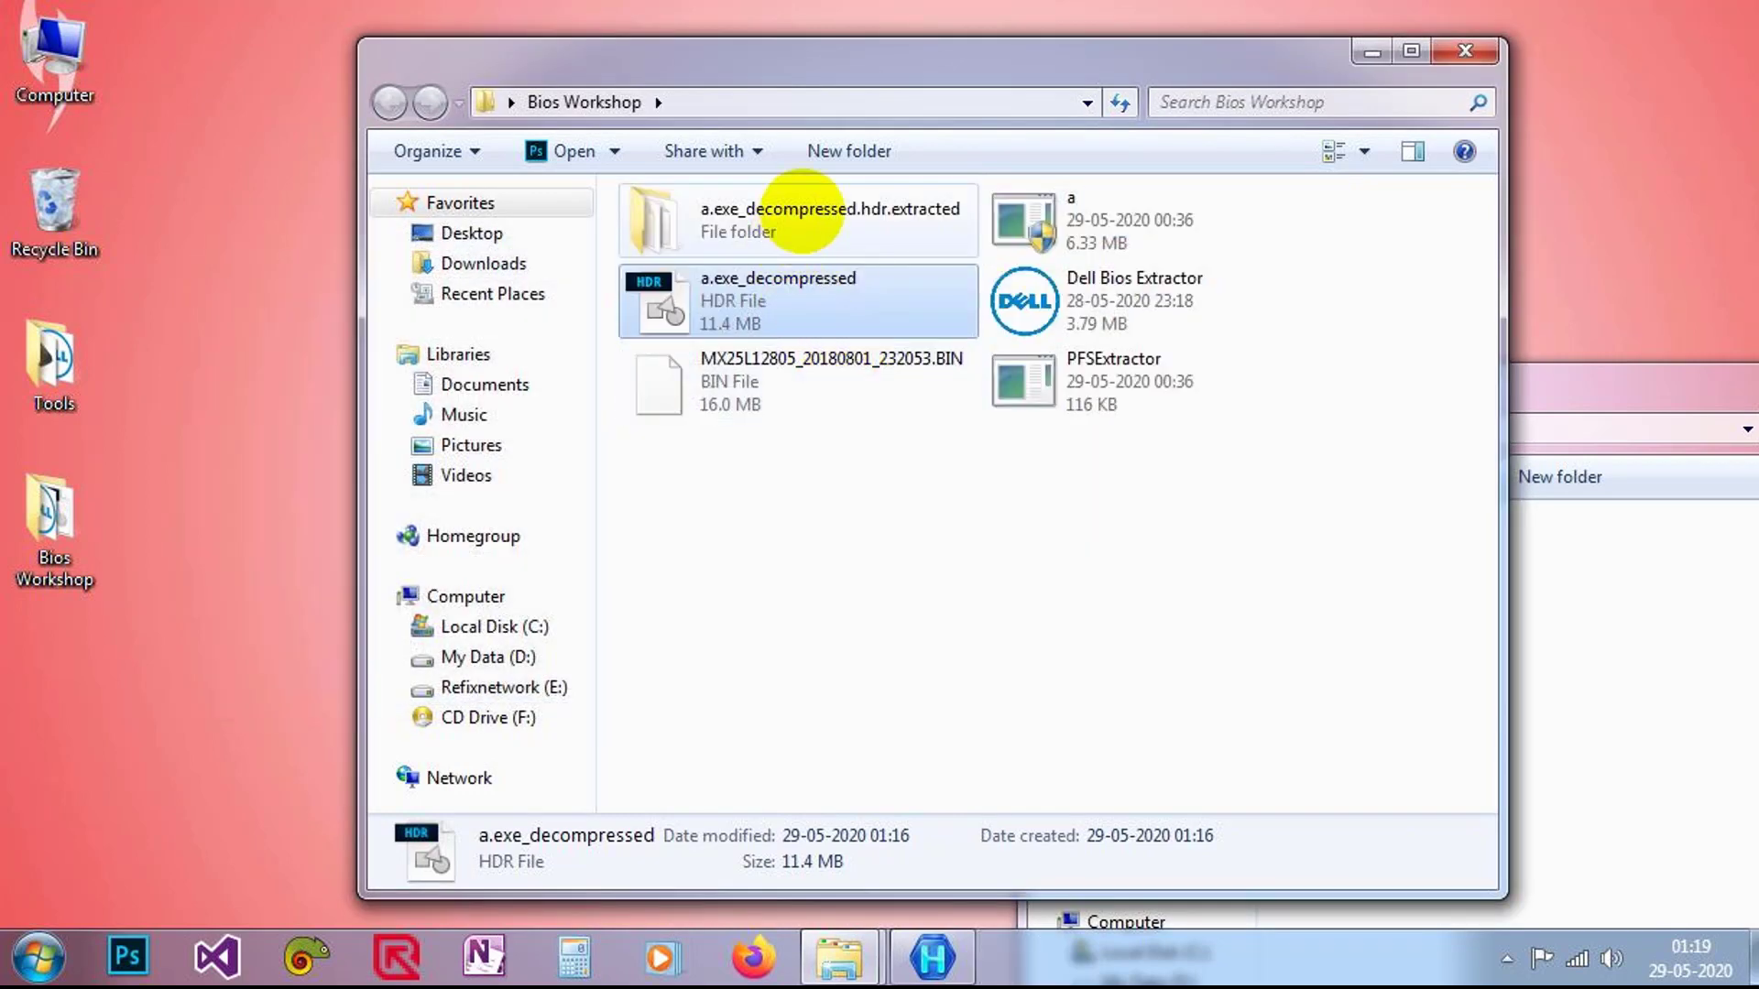
pyautogui.click(799, 212)
pyautogui.click(799, 225)
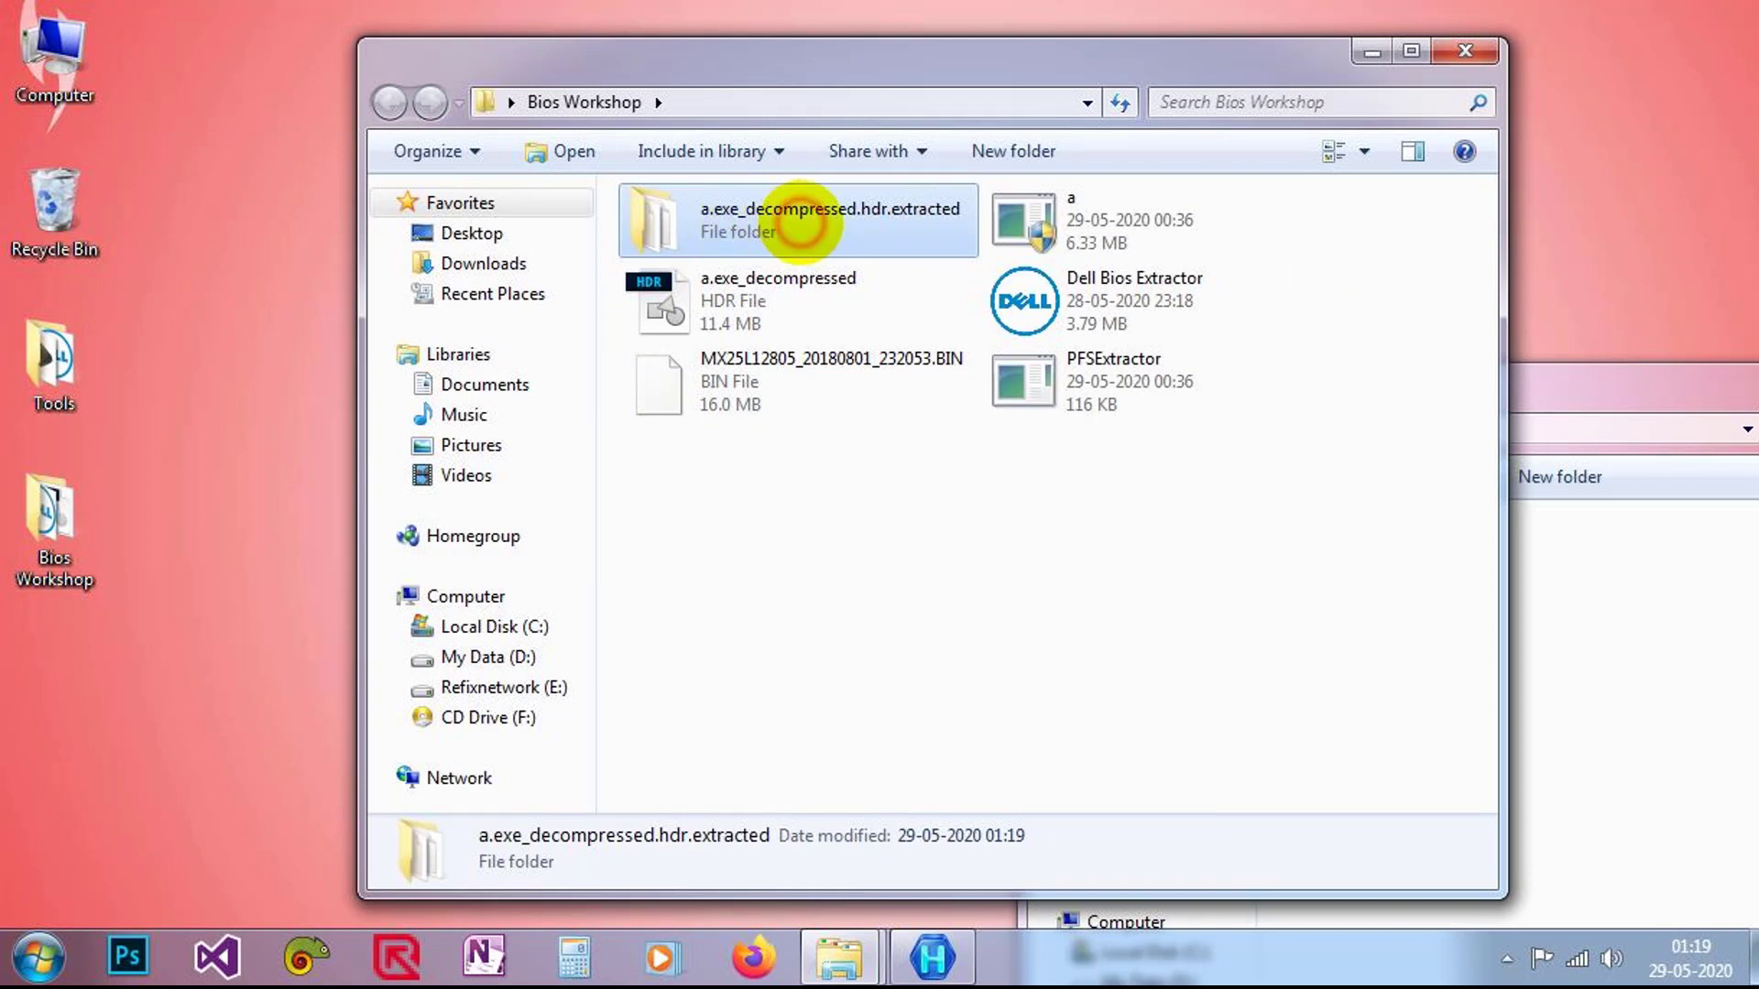
pyautogui.doubleClick(800, 224)
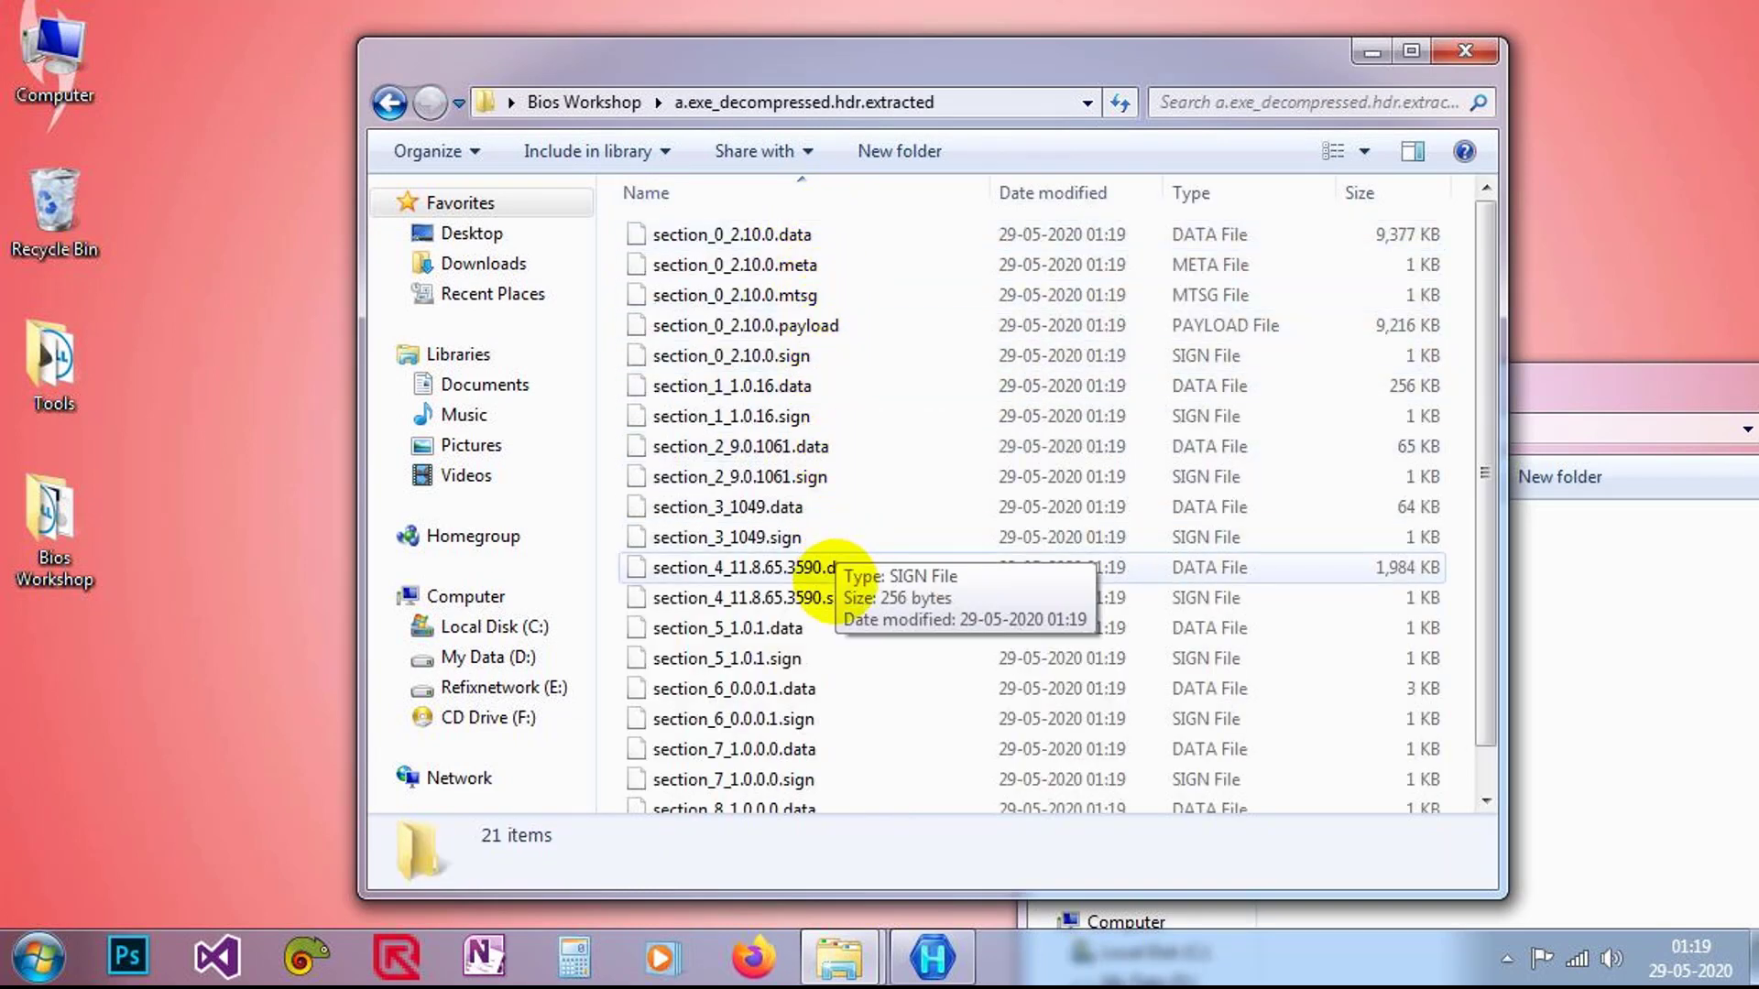
# Review the extracted section files and copy section_0_2.10.0.payload into the Bios Workshop folder
pyautogui.scroll(-1, 806, 412)
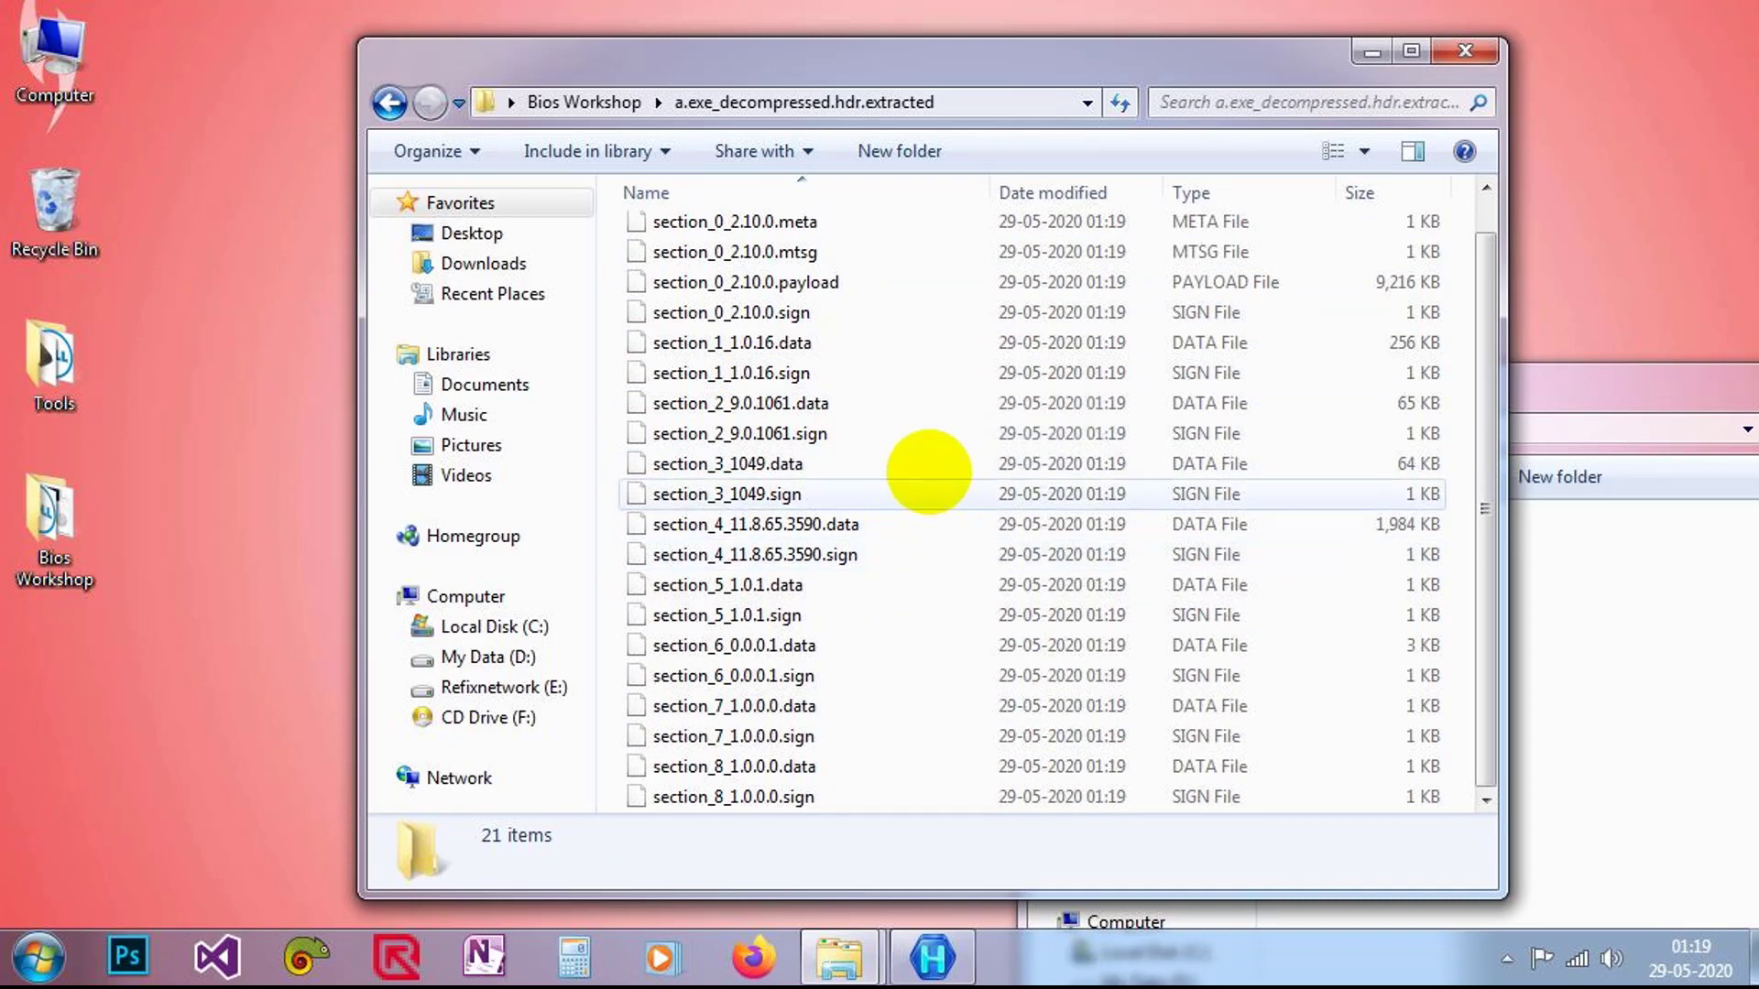
pyautogui.scroll(1, 825, 422)
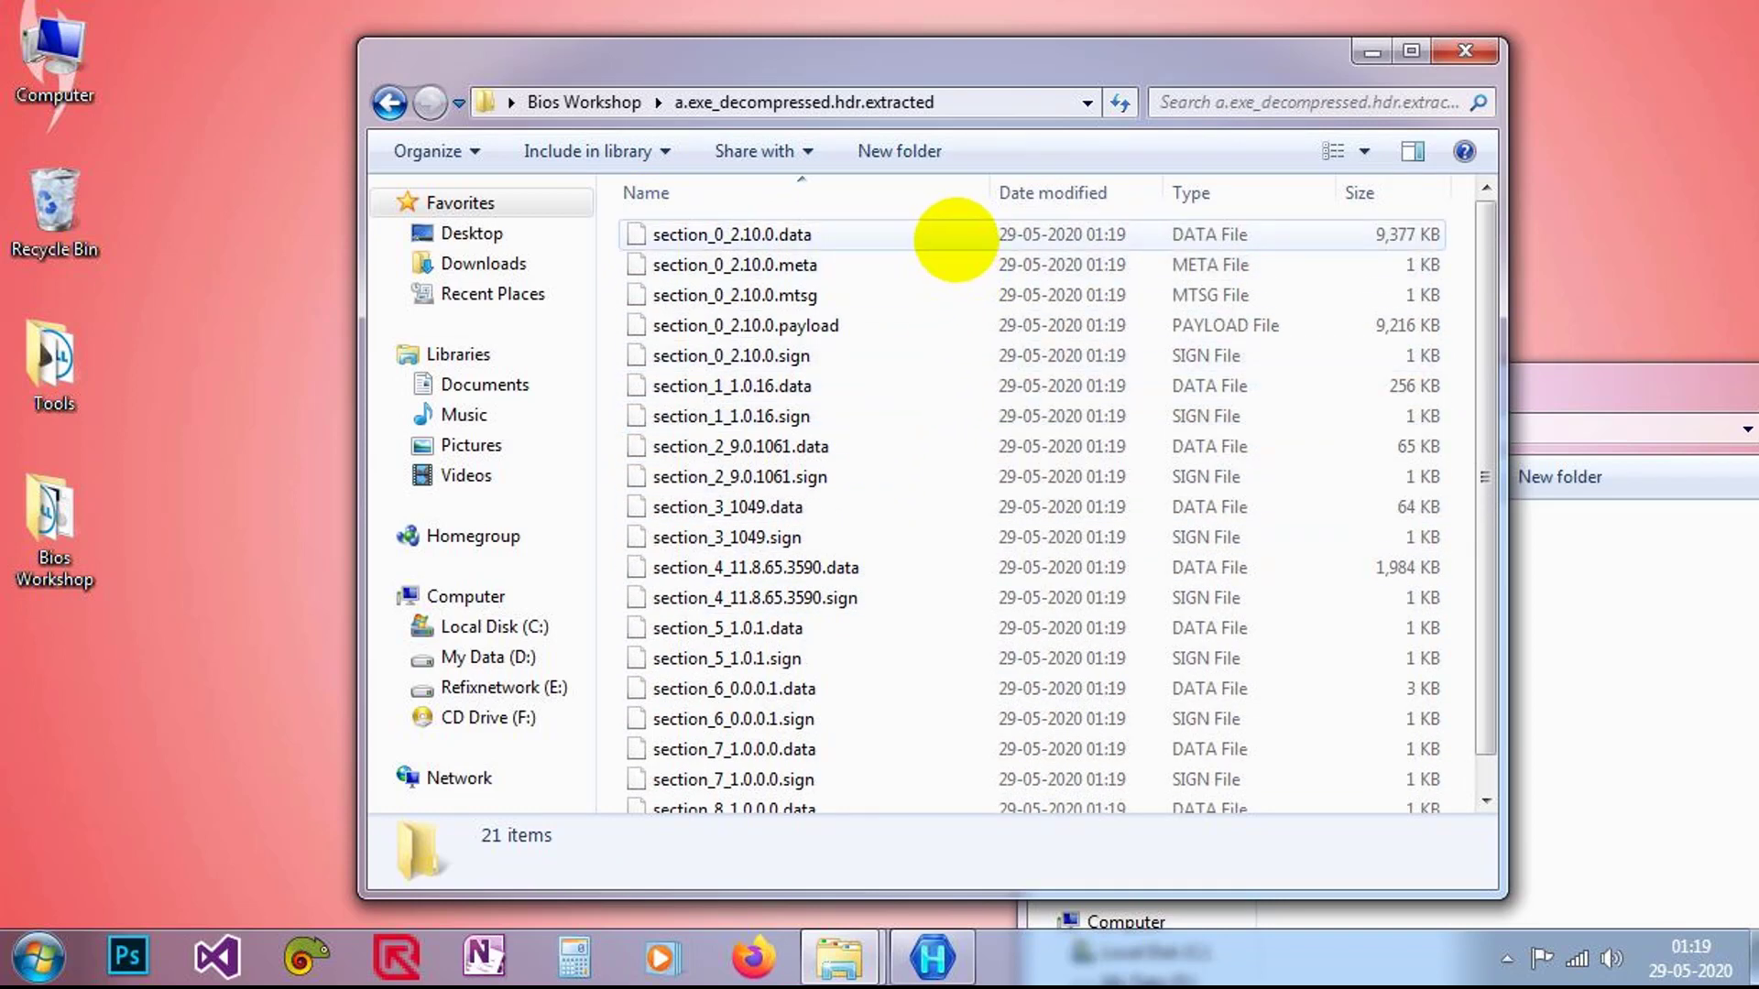
pyautogui.click(954, 236)
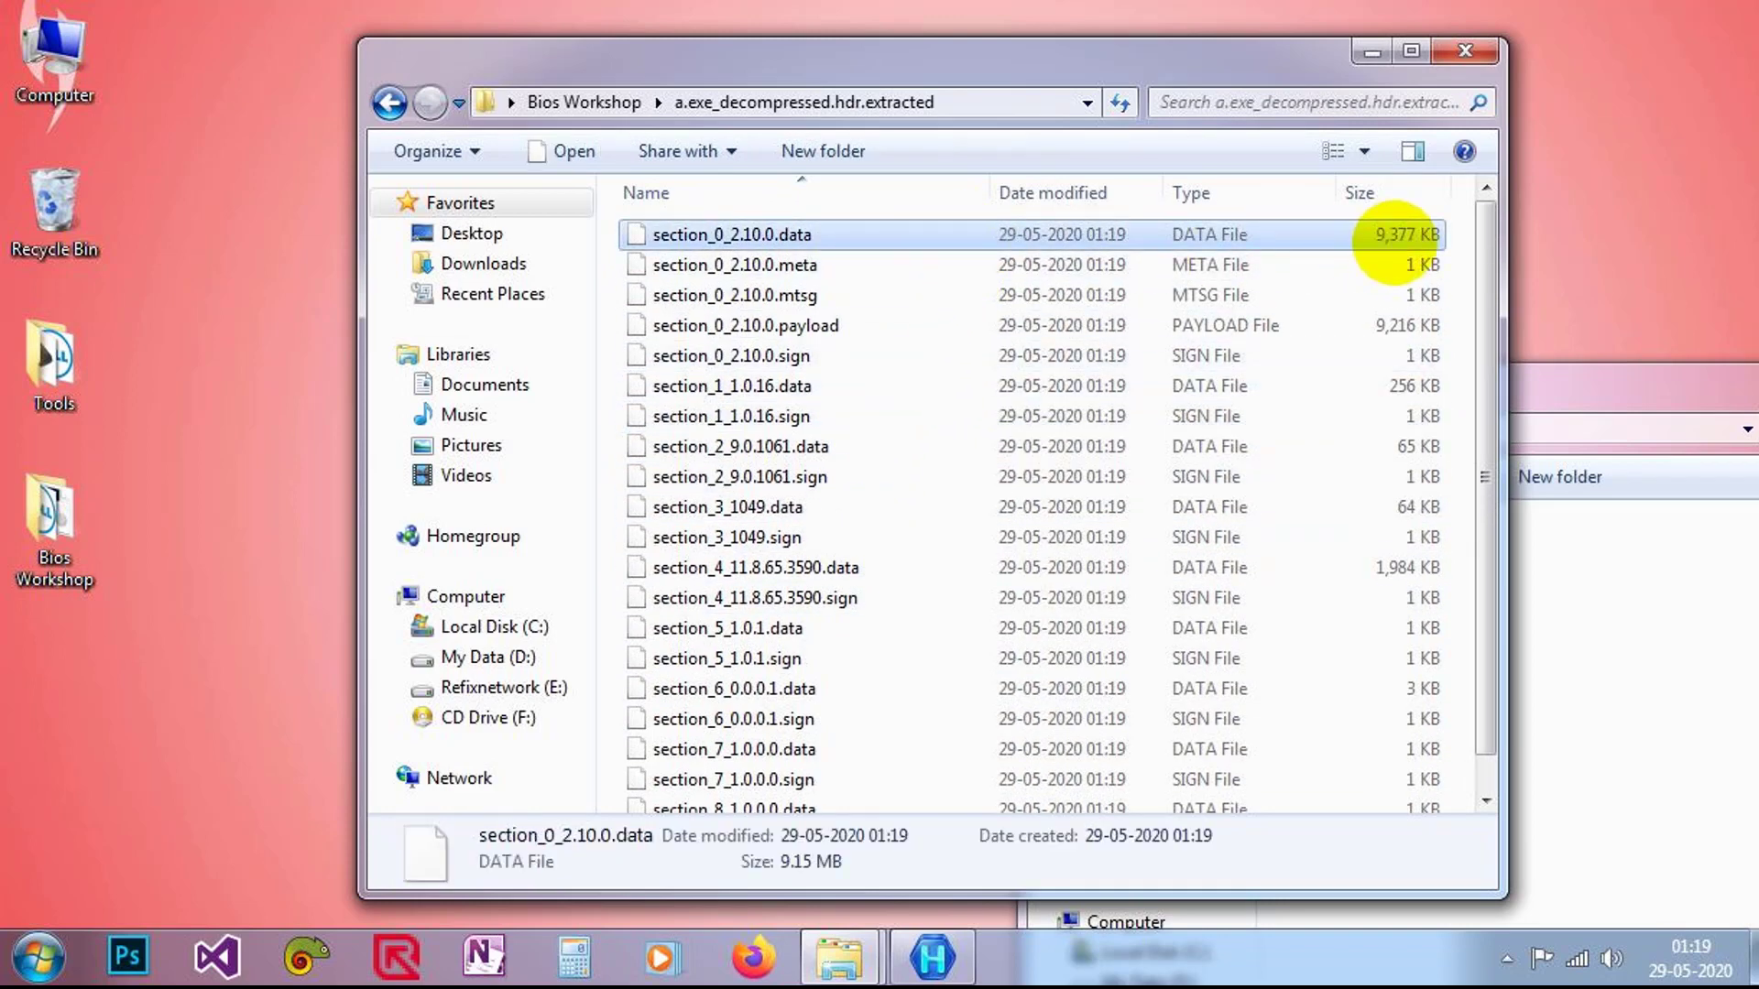
pyautogui.click(1378, 322)
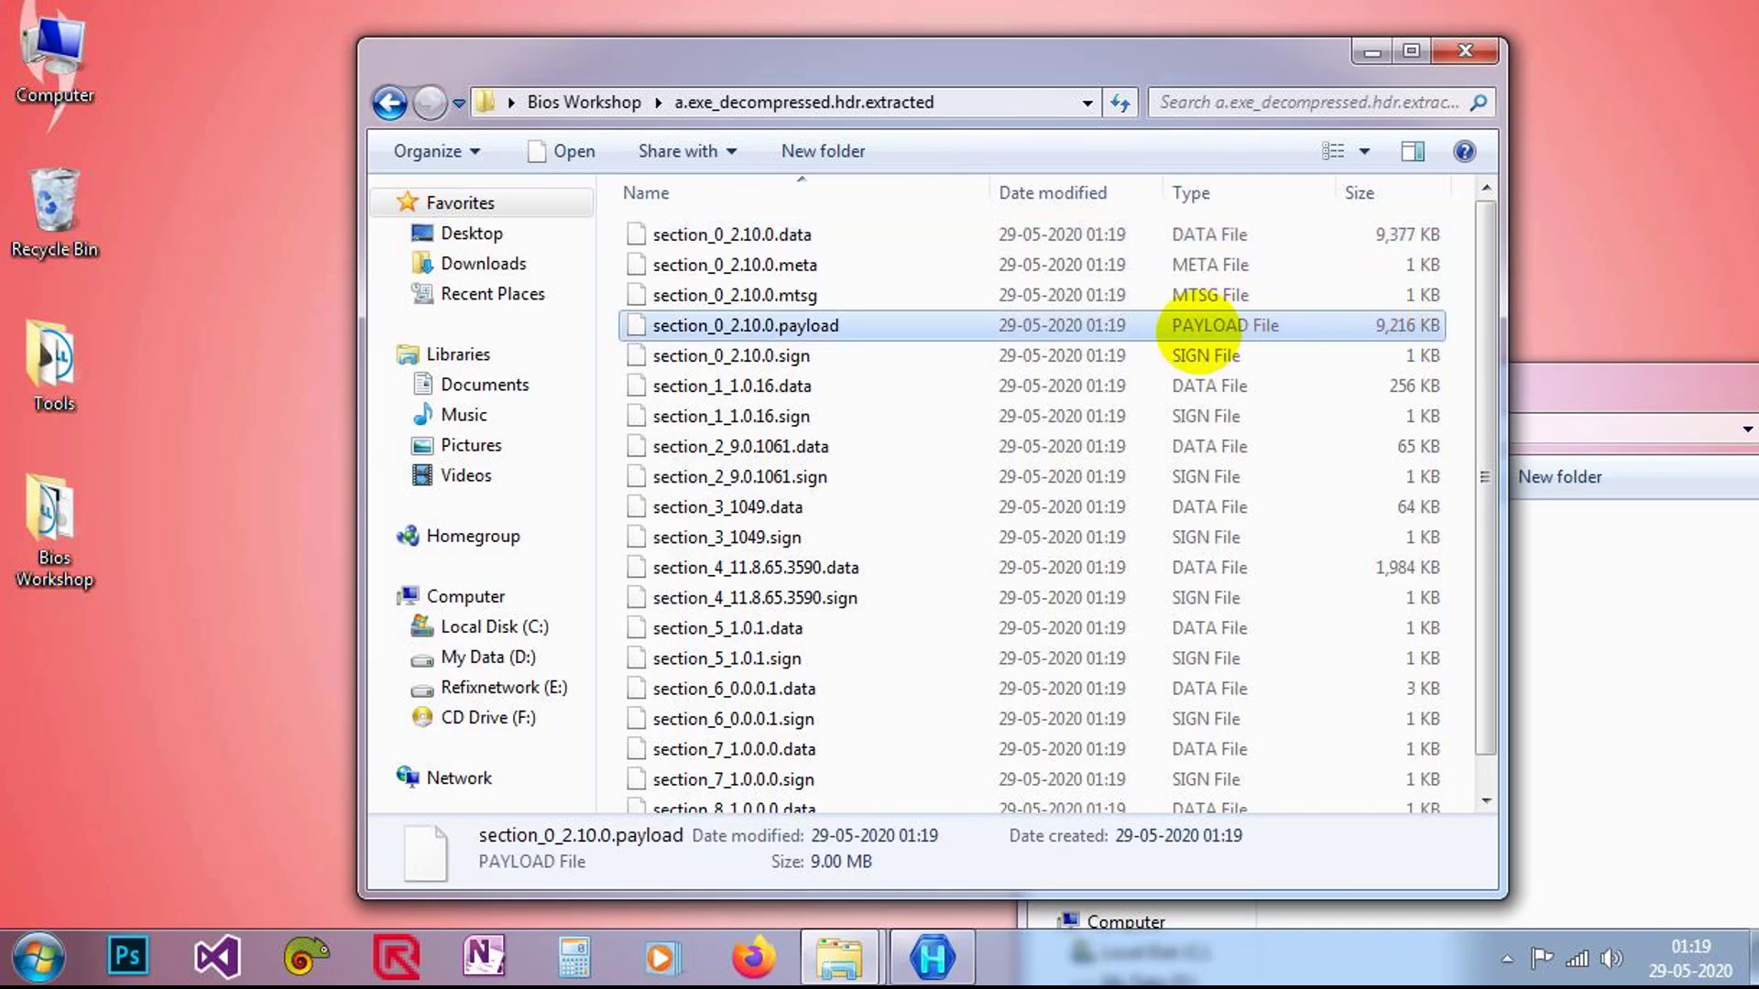
pyautogui.rightClick(1226, 323)
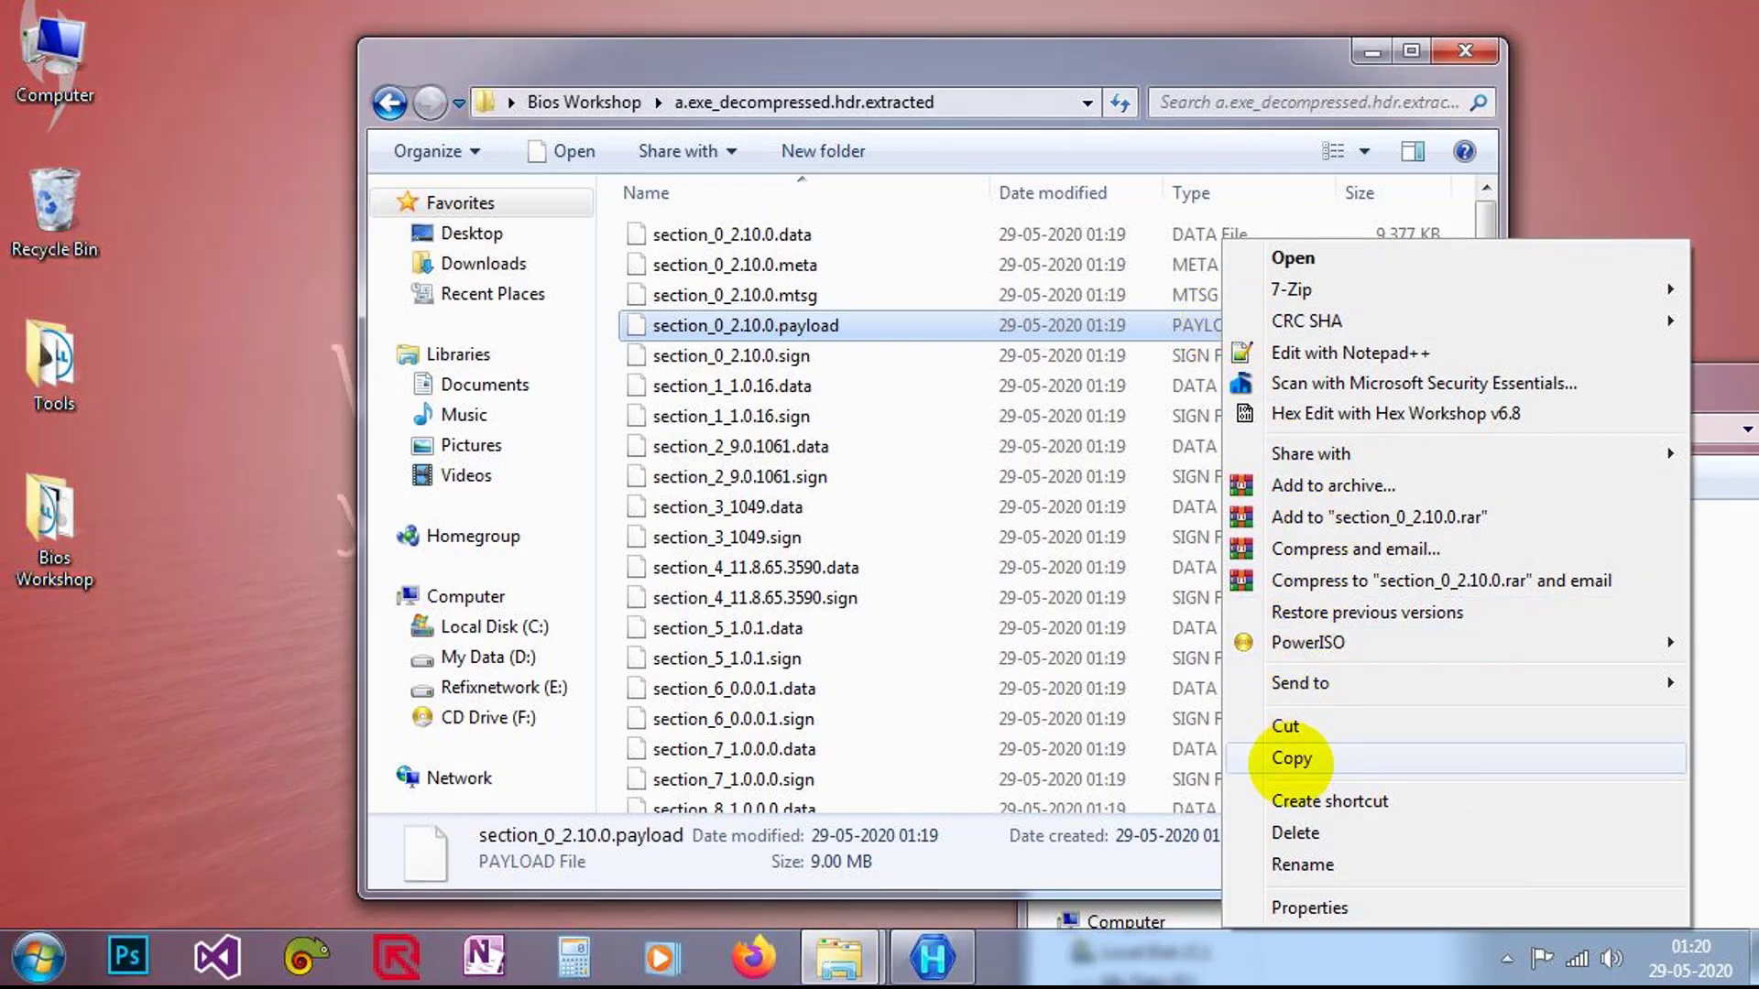
pyautogui.click(1292, 759)
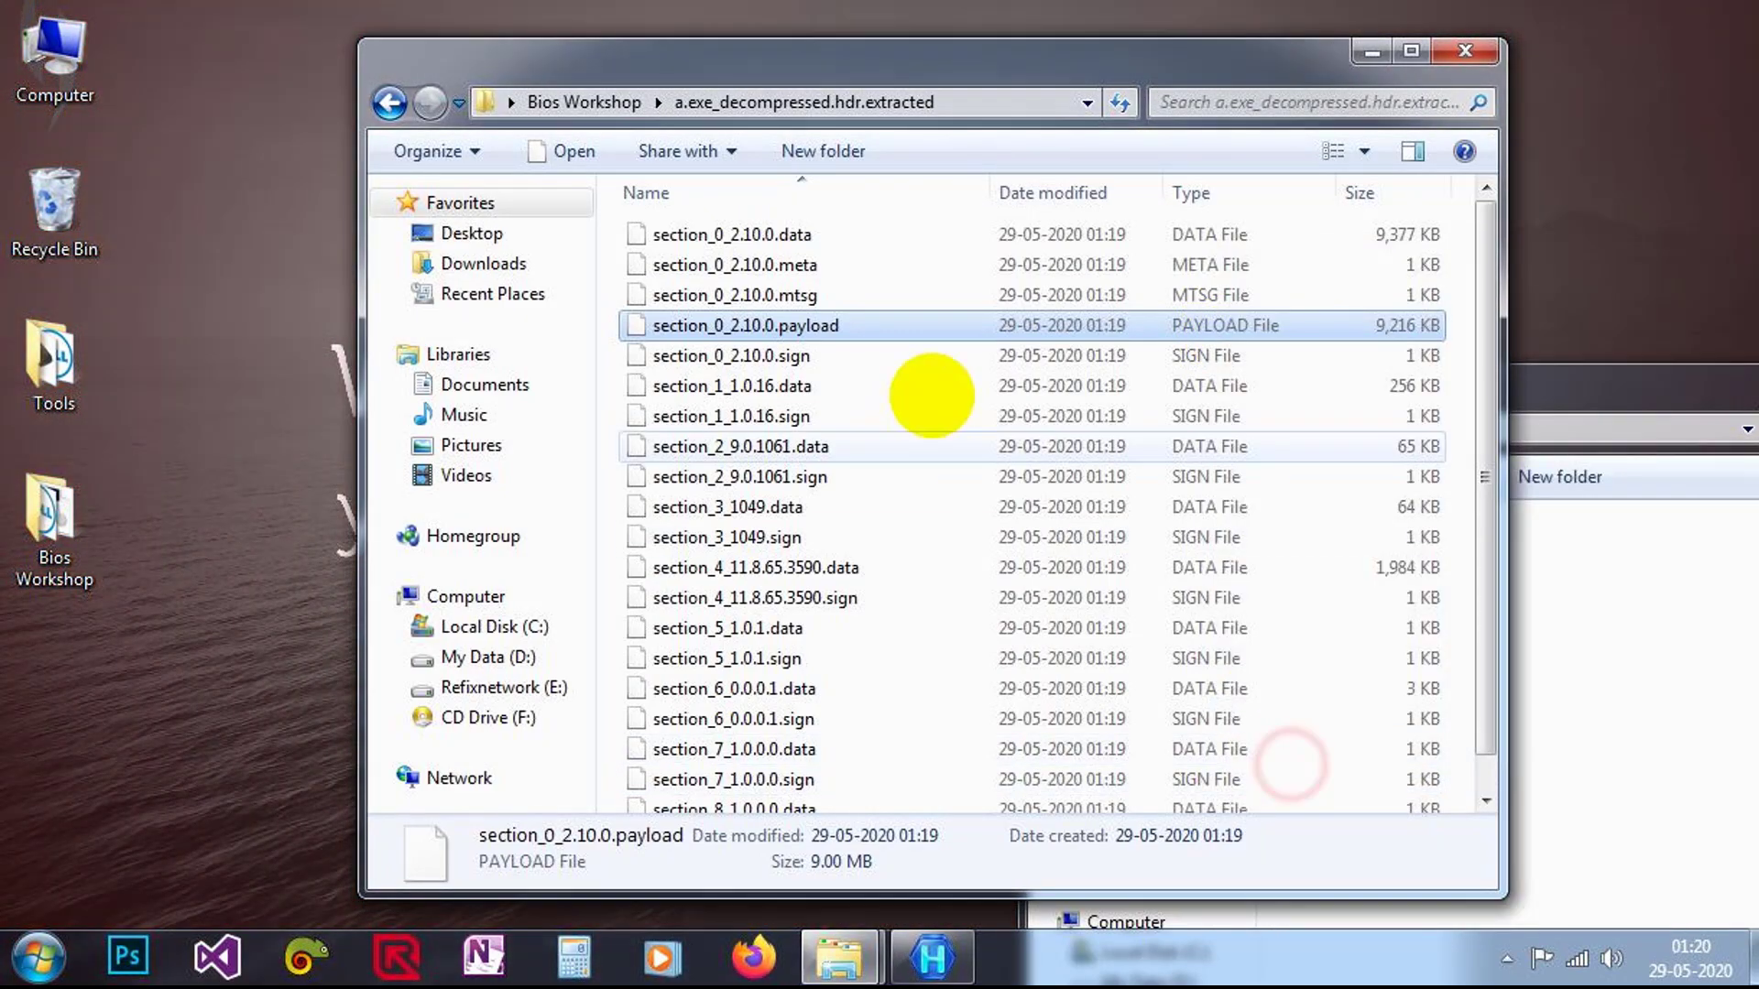
pyautogui.click(584, 101)
pyautogui.rightClick(960, 546)
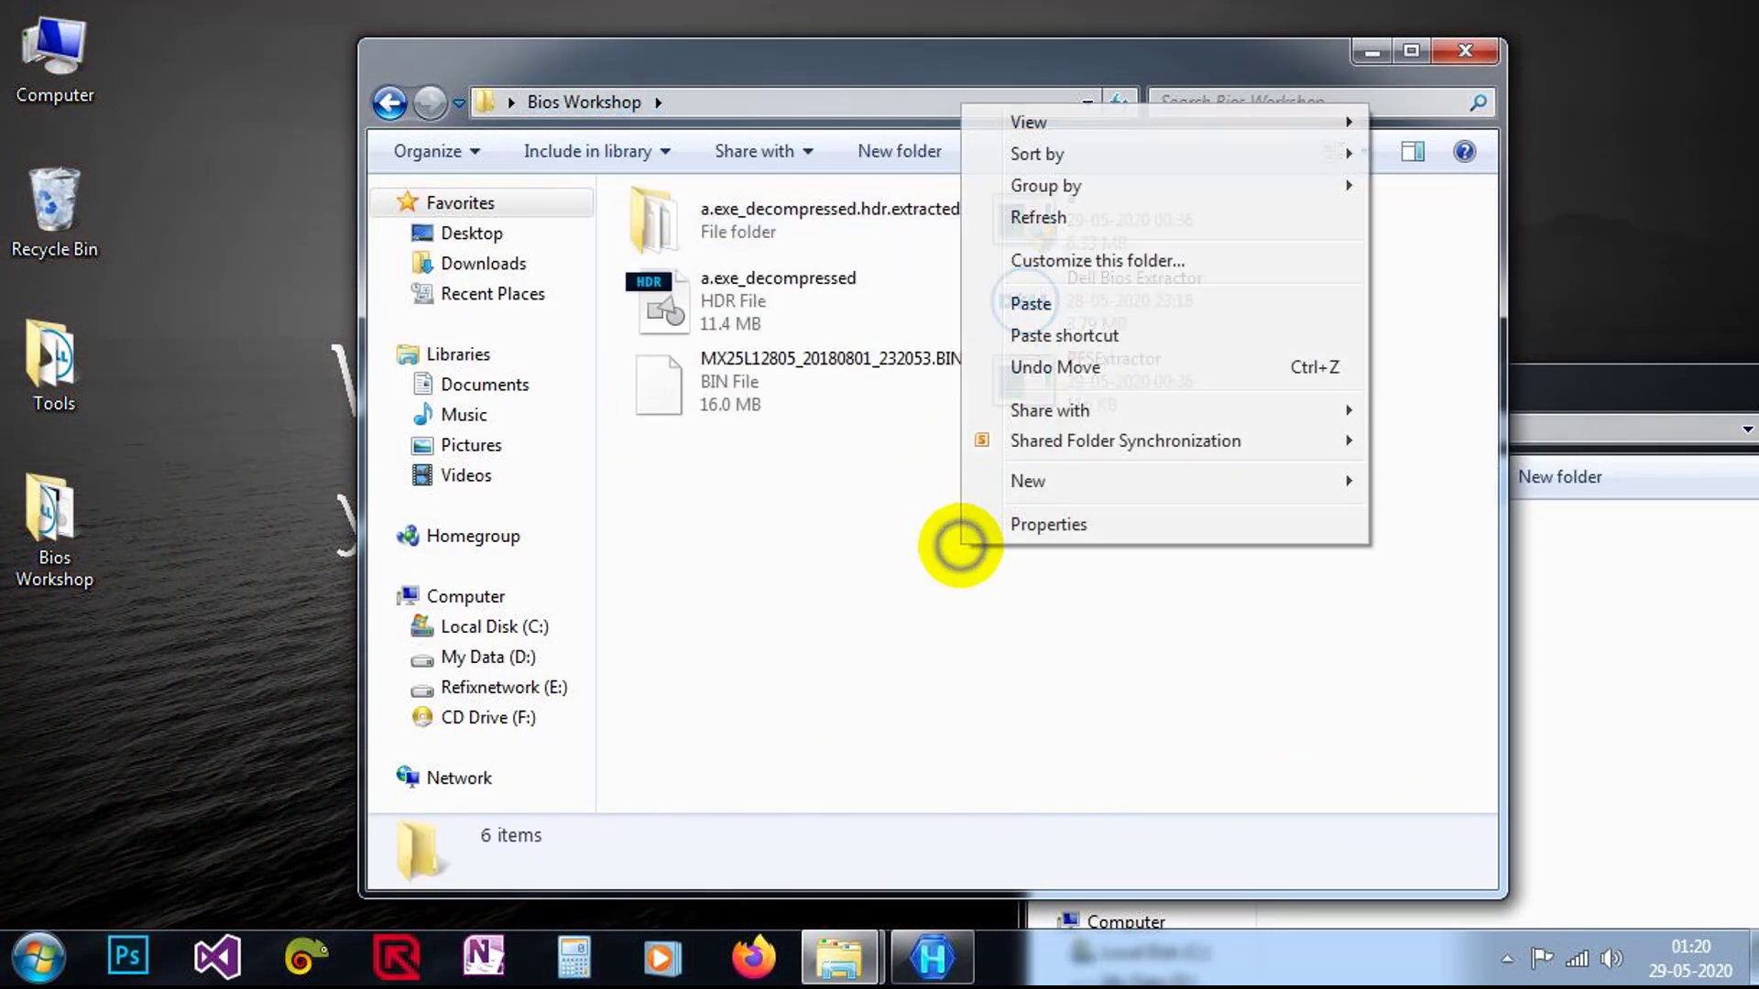
pyautogui.click(1031, 304)
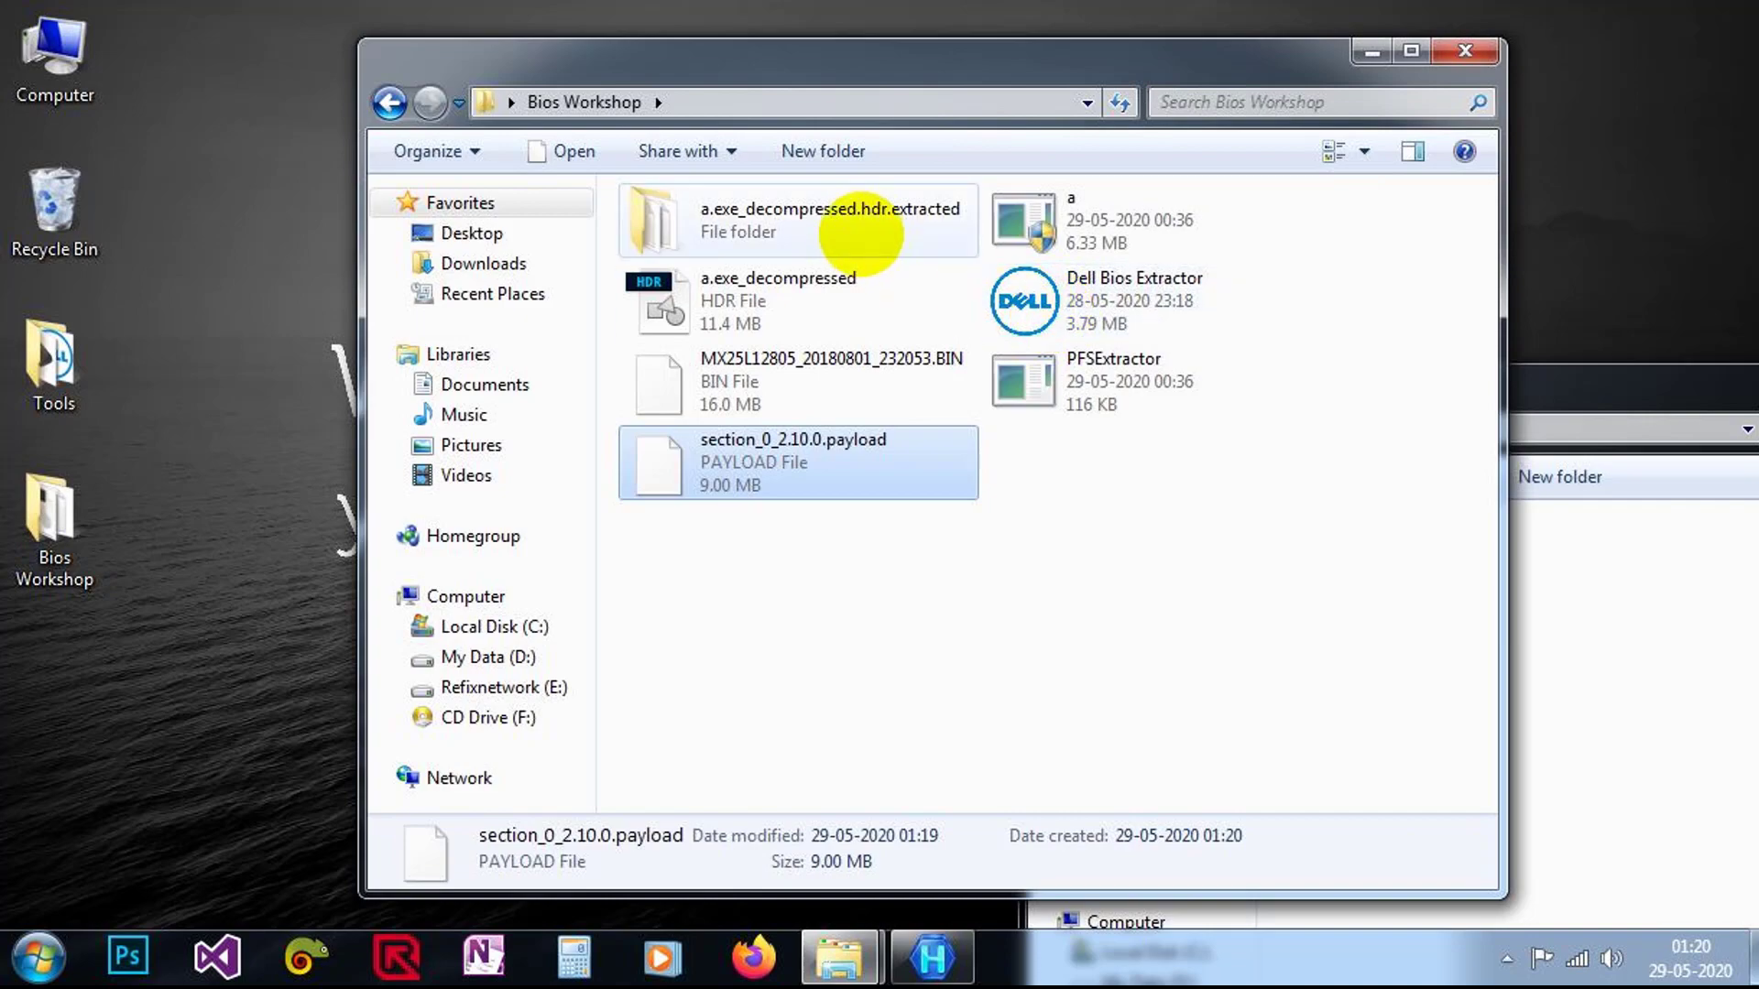
# Open section_0_2.10.0.data from the a.exe_decompressed.hdr.extracted folder in Hex Workshop and inspect its start and end bytes
pyautogui.doubleClick(866, 222)
pyautogui.rightClick(796, 235)
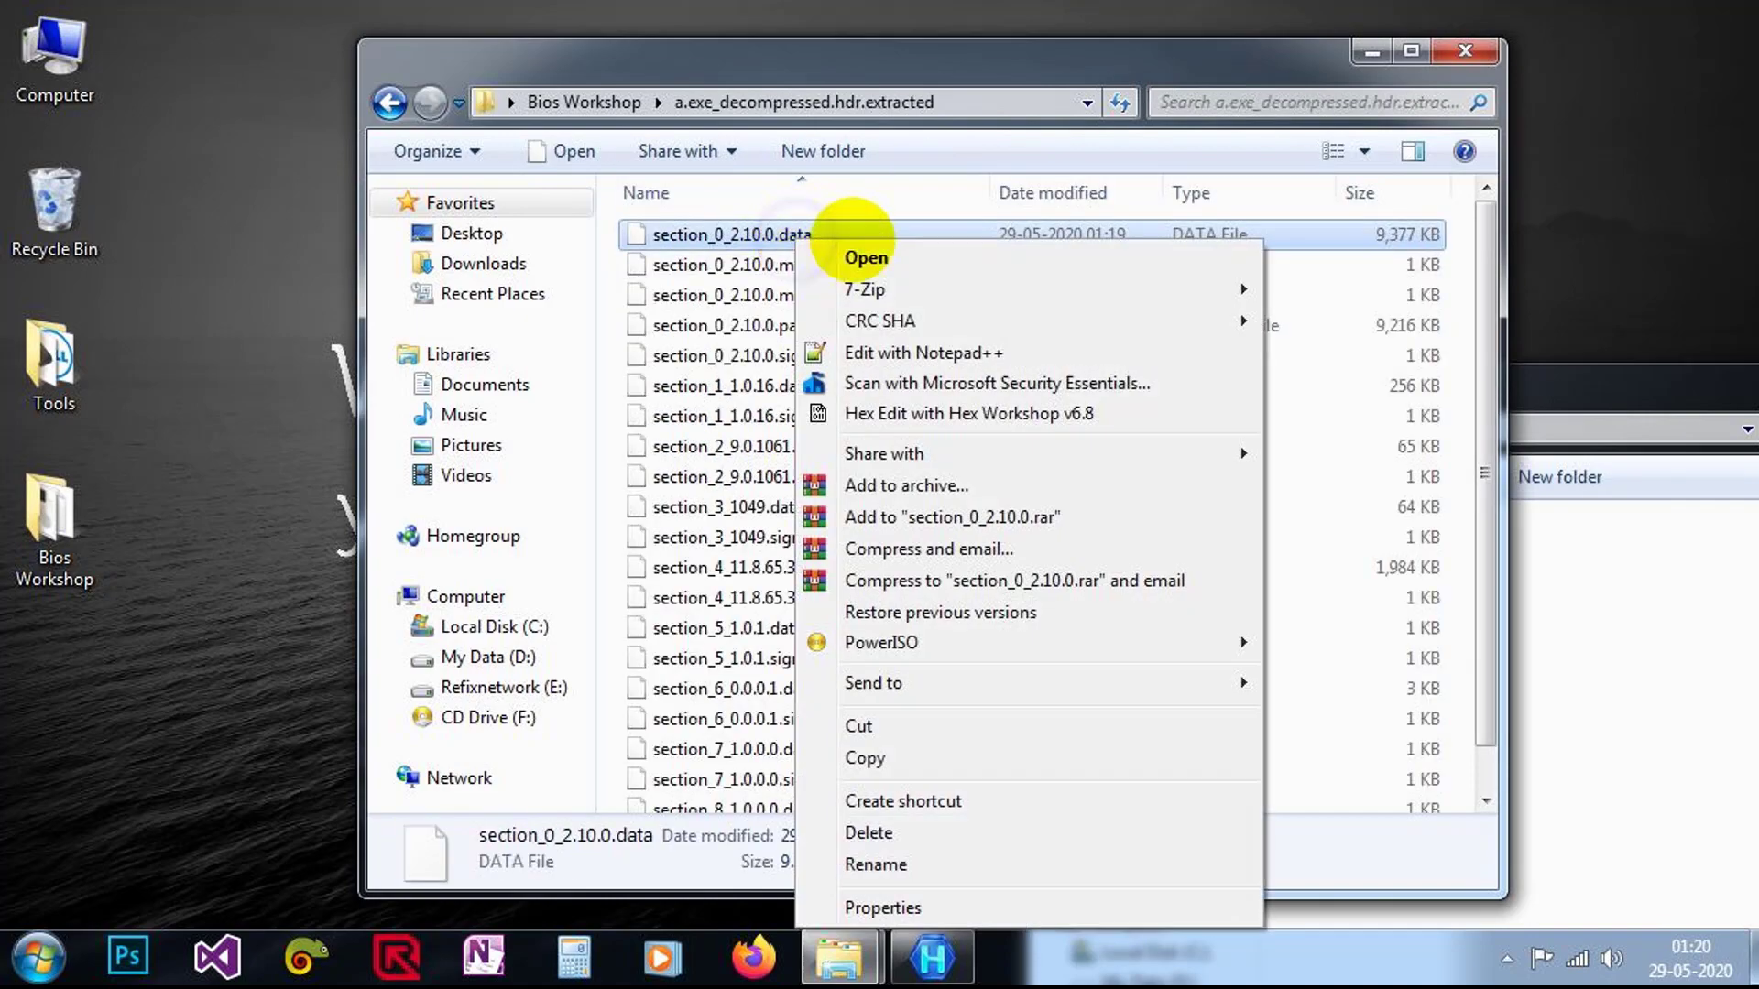
pyautogui.click(938, 415)
pyautogui.click(1008, 515)
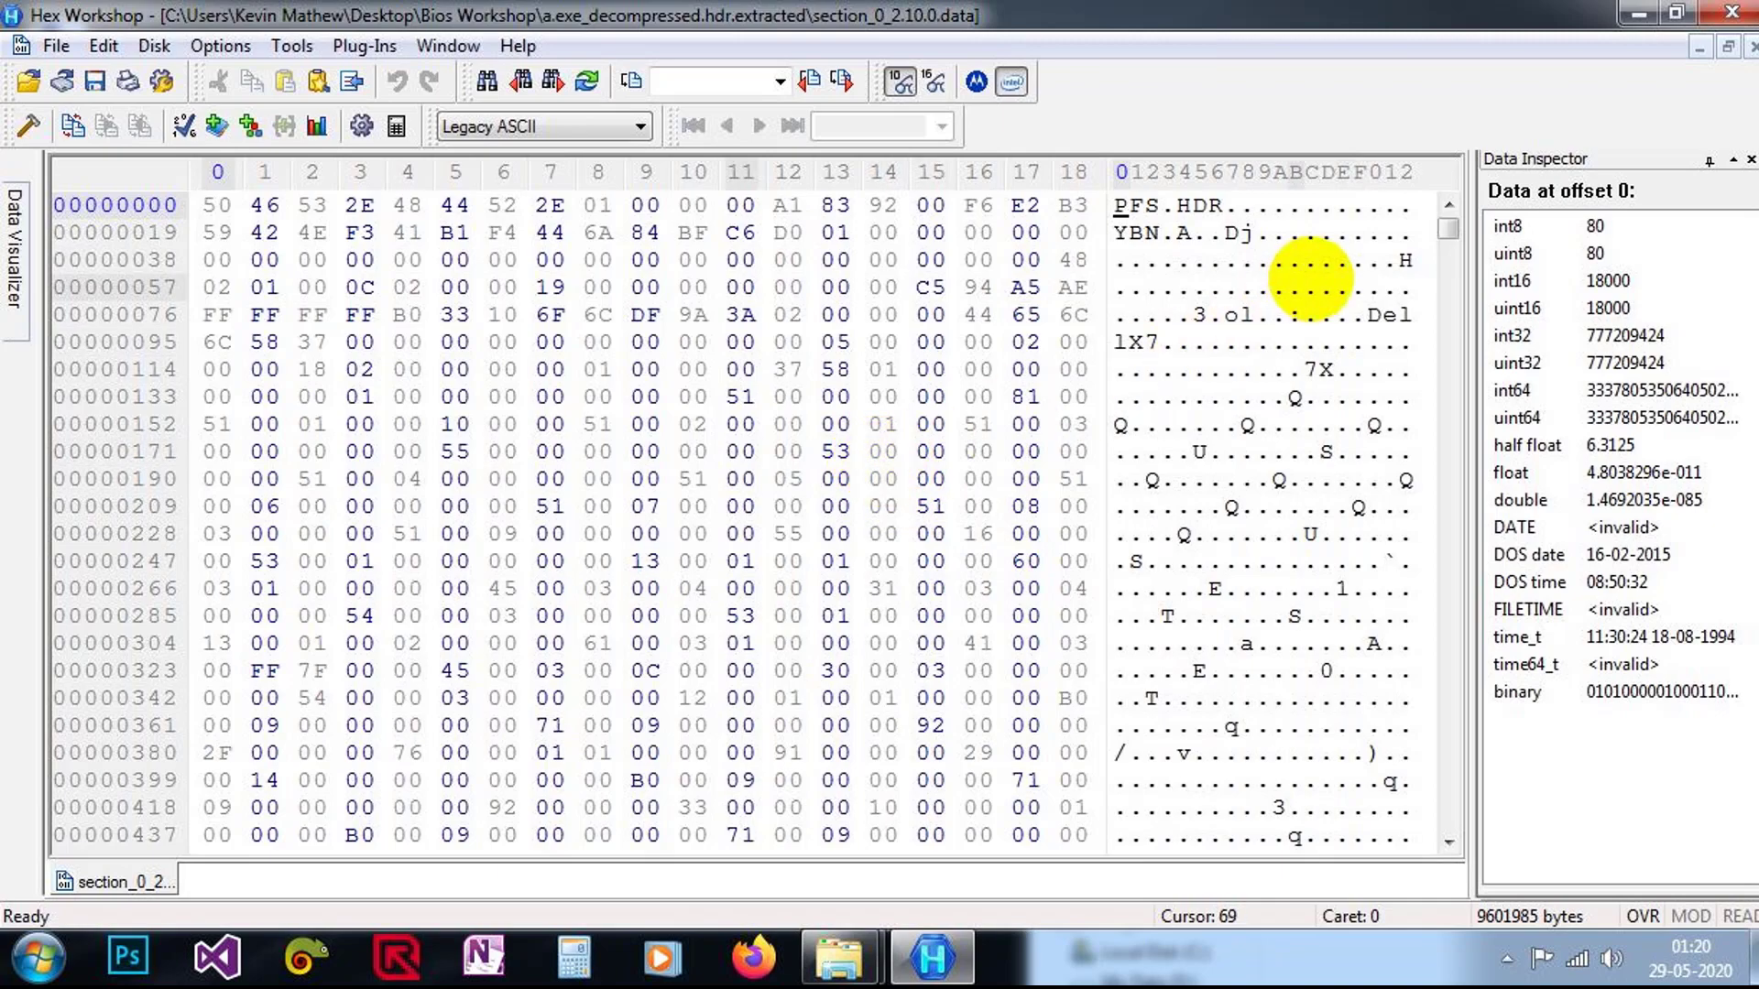
pyautogui.moveTo(1447, 232); pyautogui.dragTo(1448, 818)
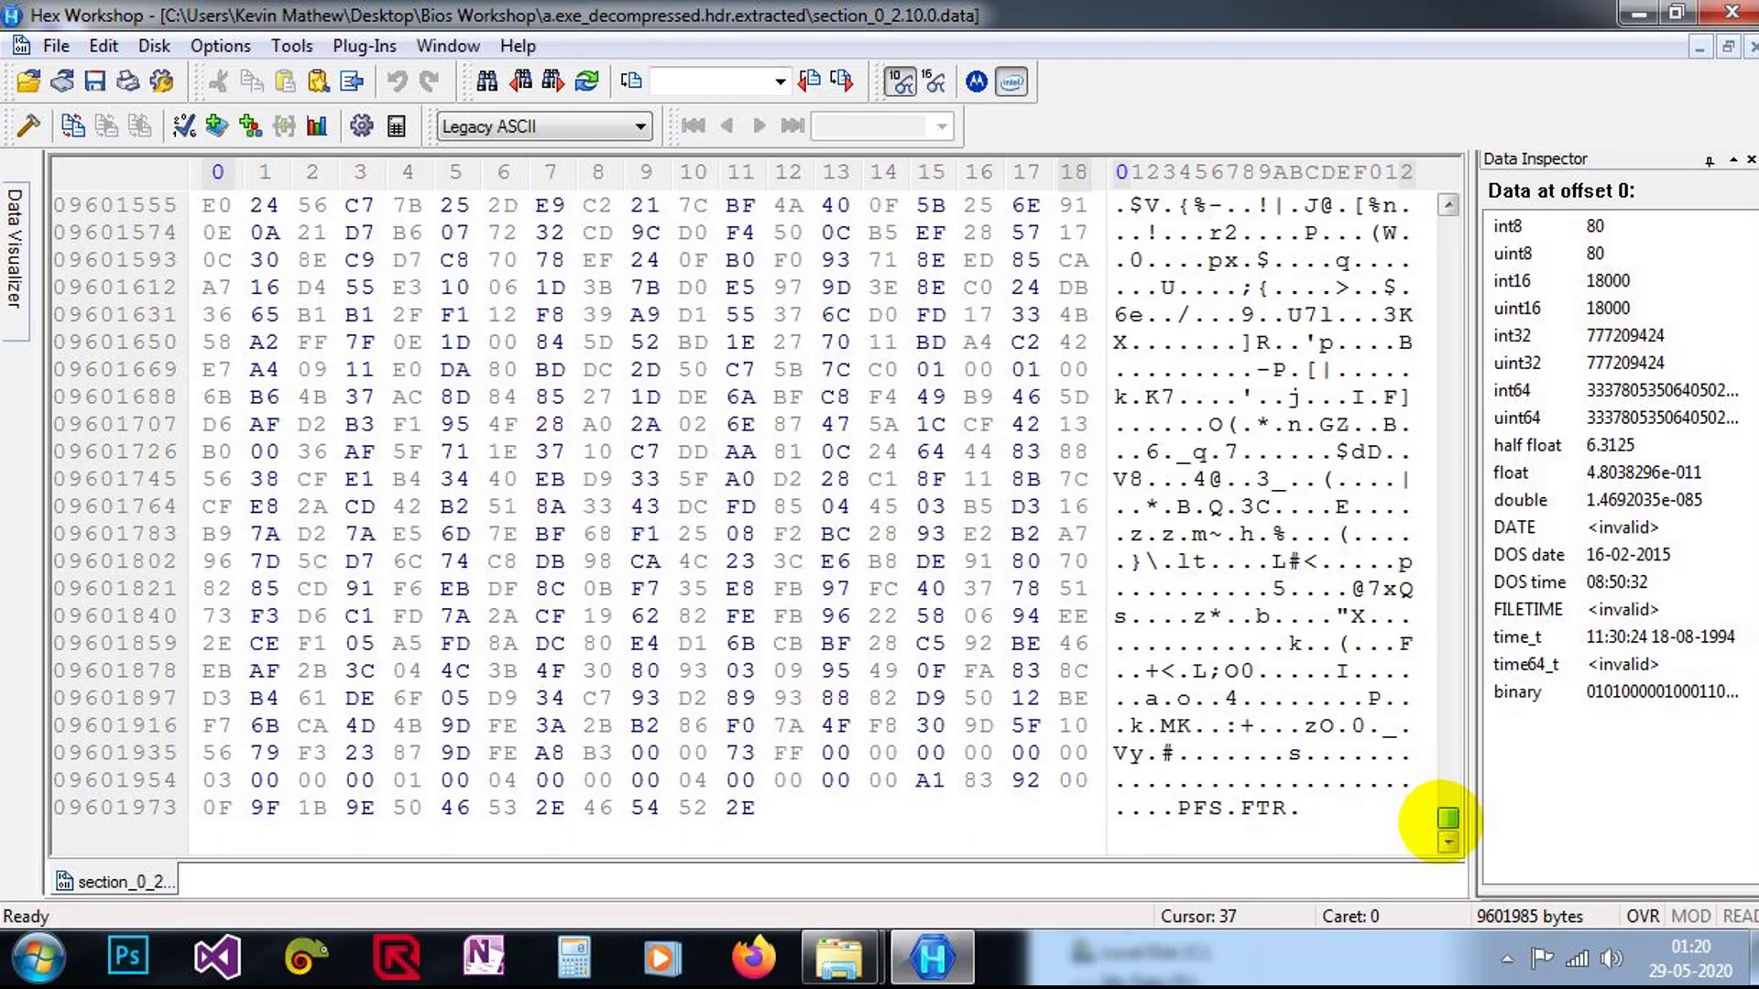
# Search section_0_2.10.0.data for hex value BF5041EB1D, including a wrapped search for another occurrence, and close the file and minimize Hex Workshop
pyautogui.click(487, 80)
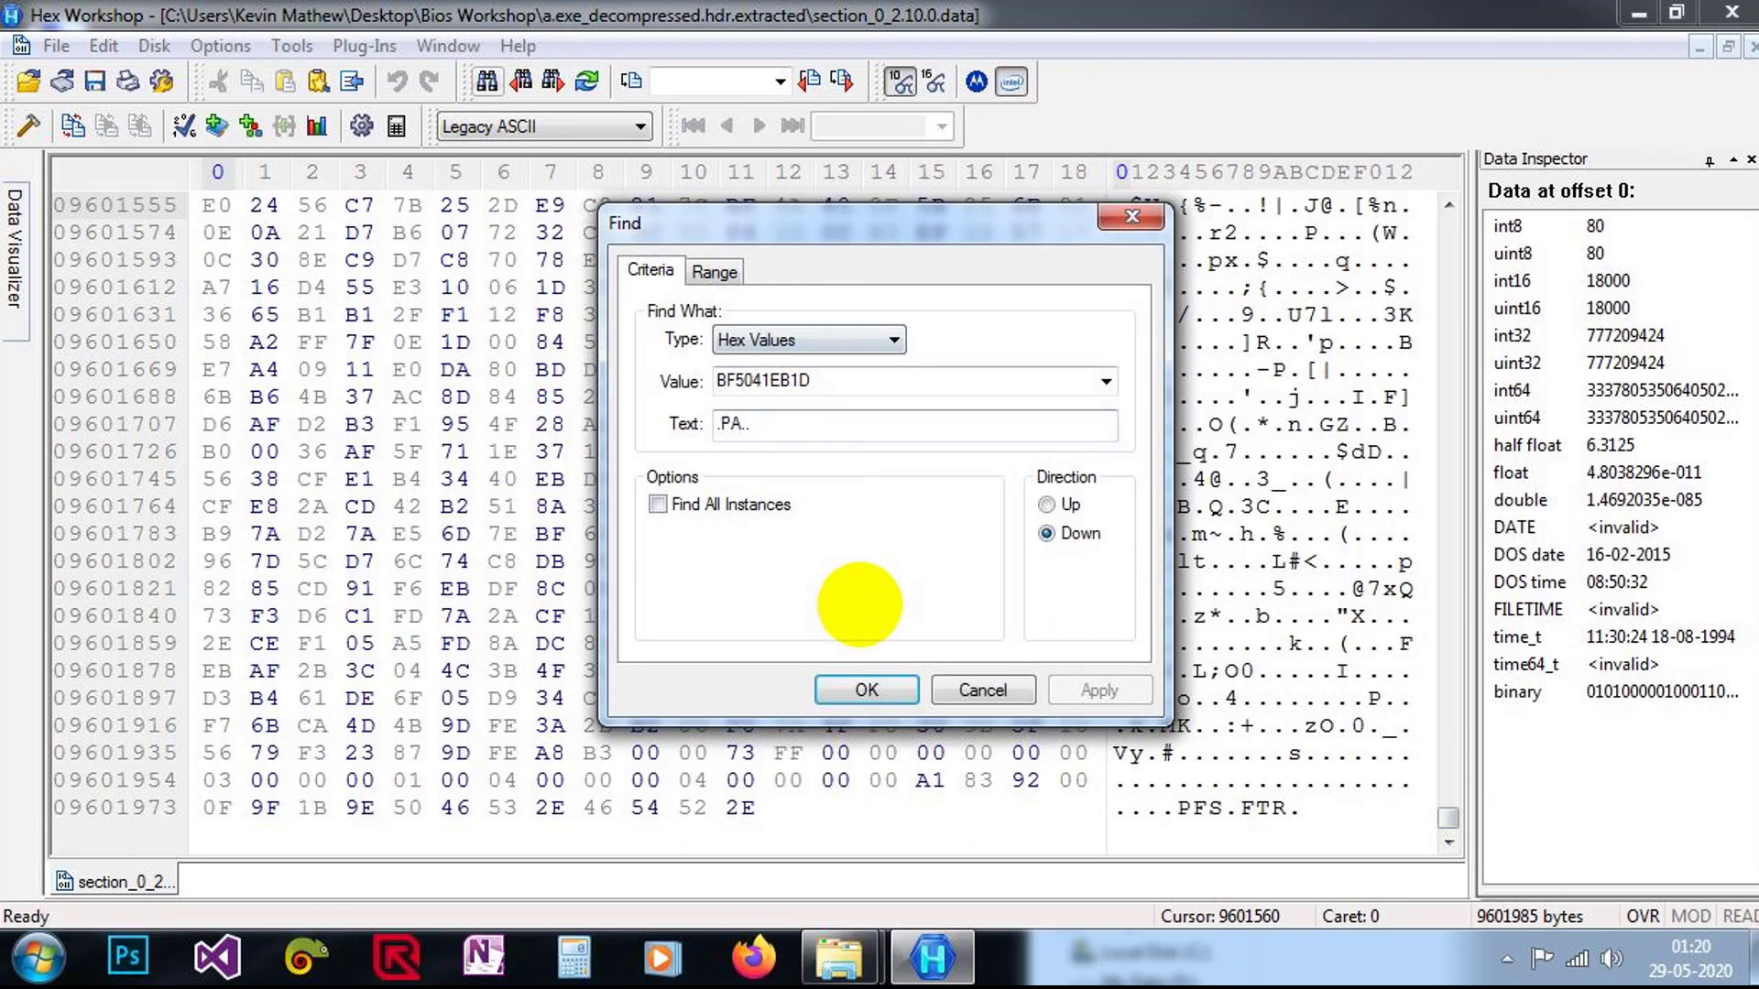
pyautogui.click(867, 690)
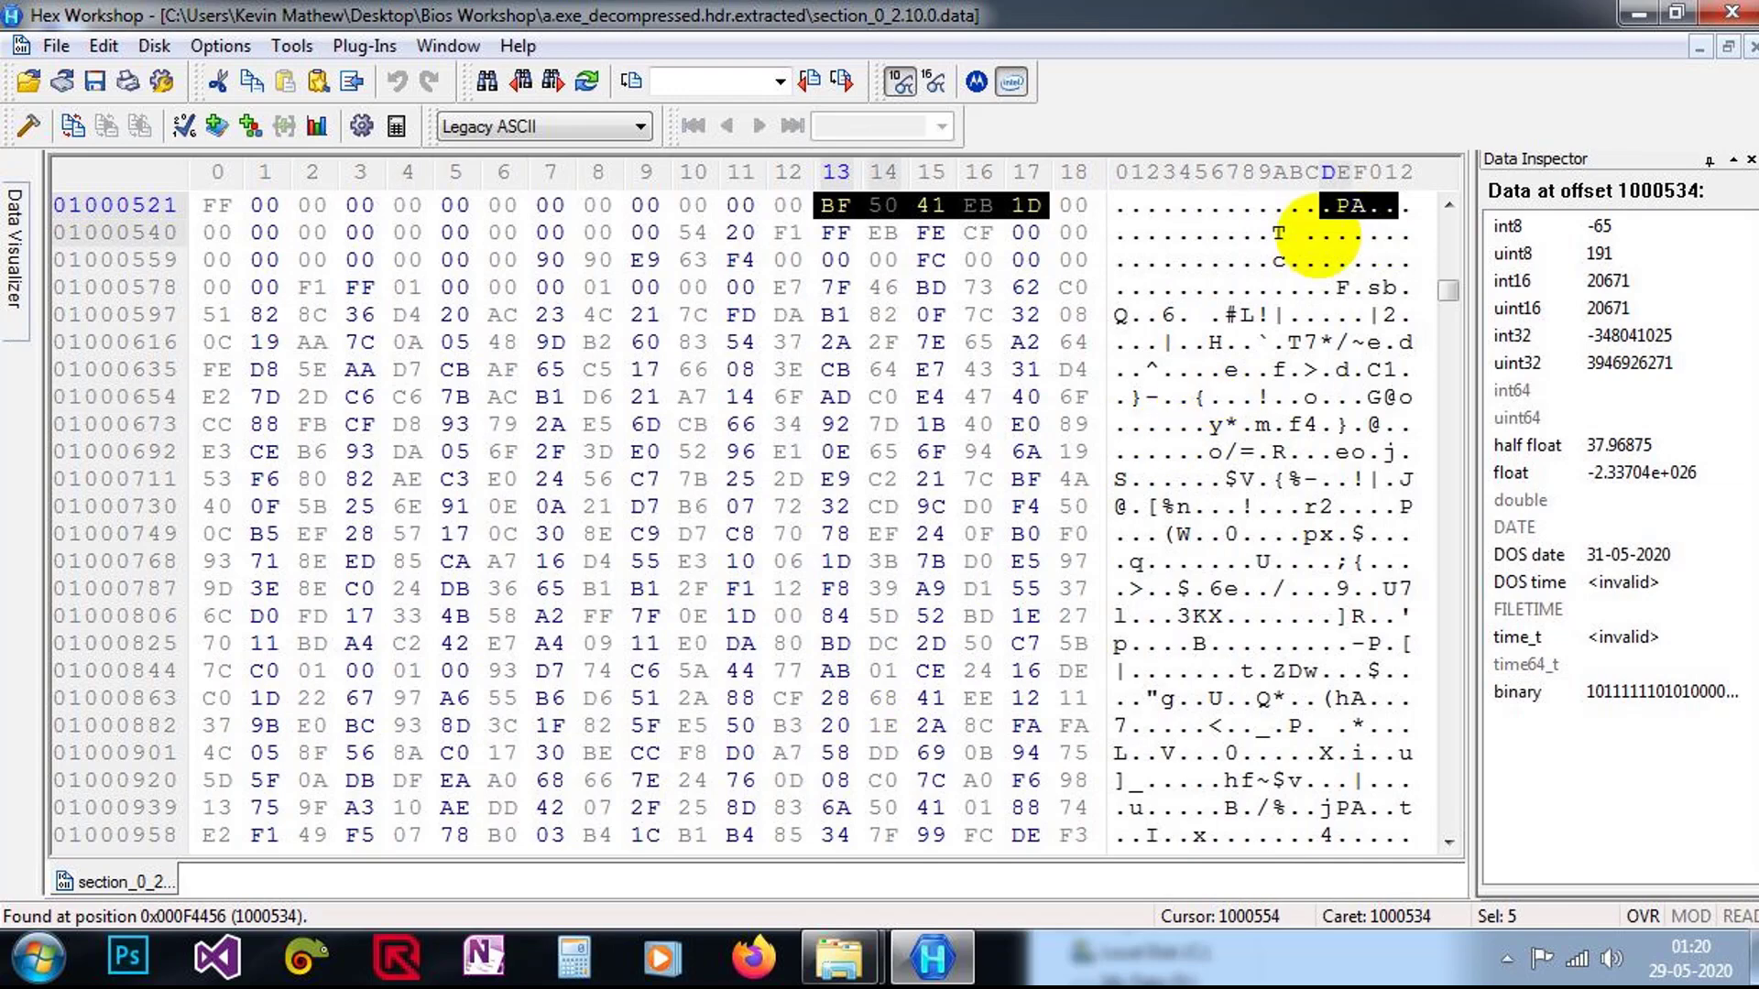
pyautogui.click(551, 81)
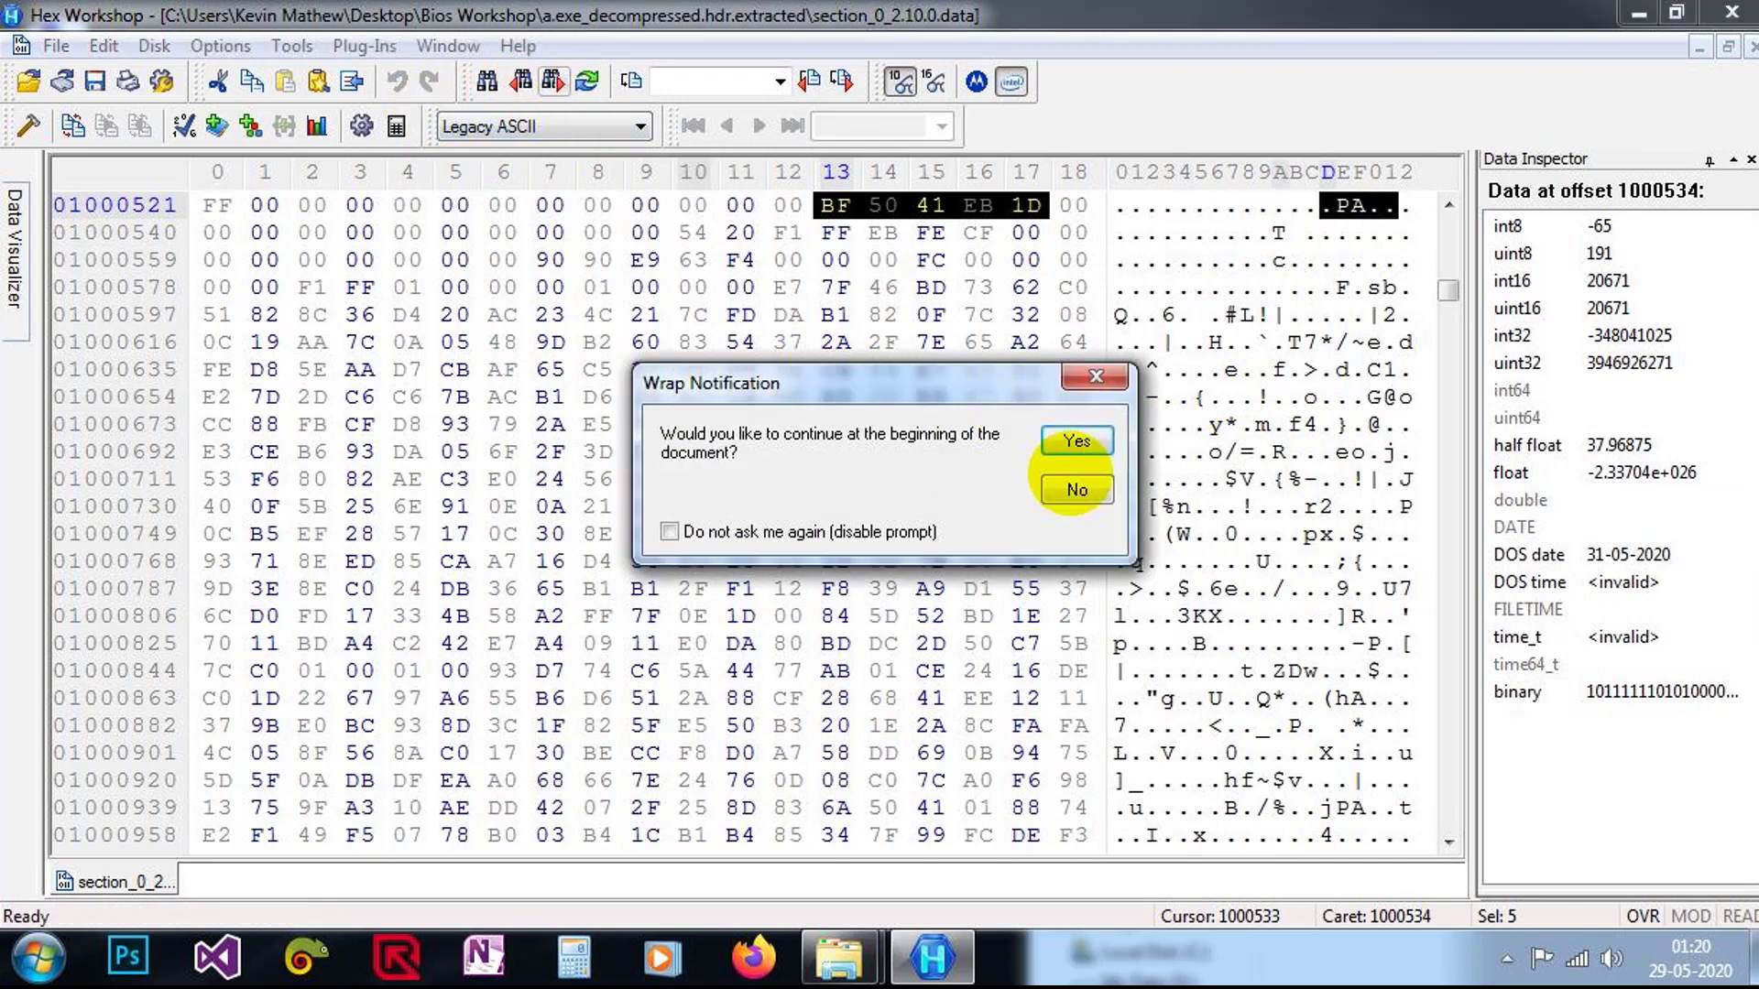
pyautogui.click(1076, 441)
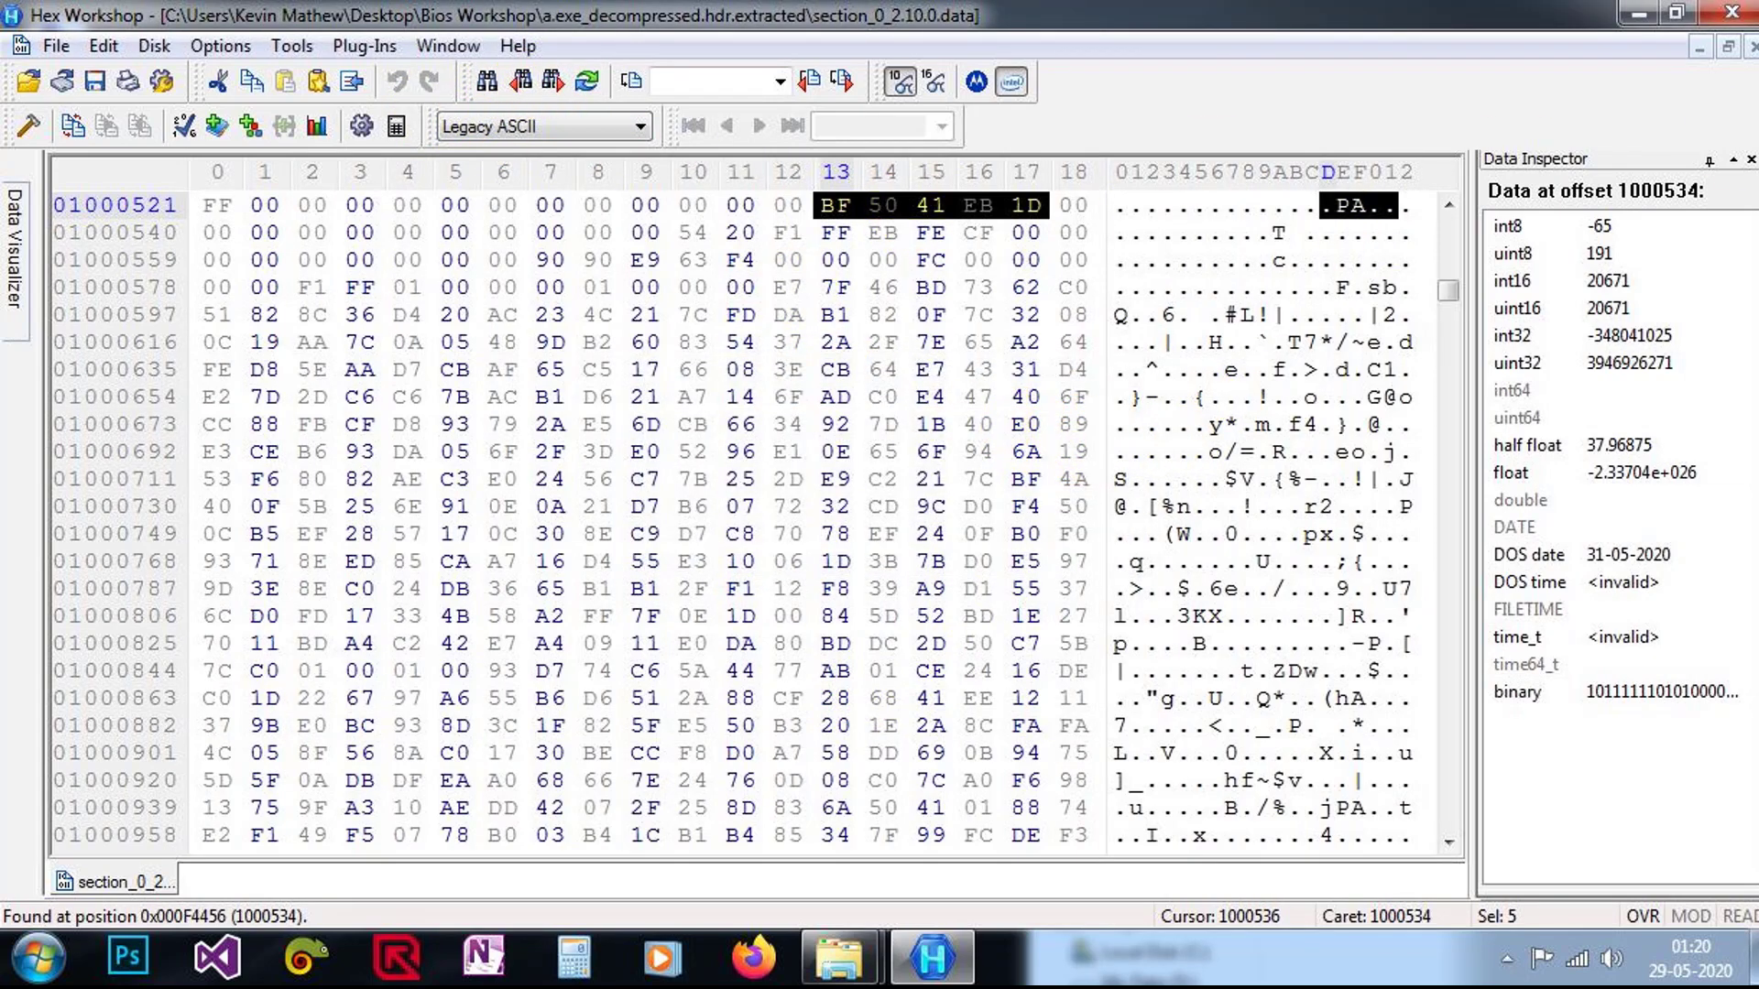
pyautogui.click(1751, 45)
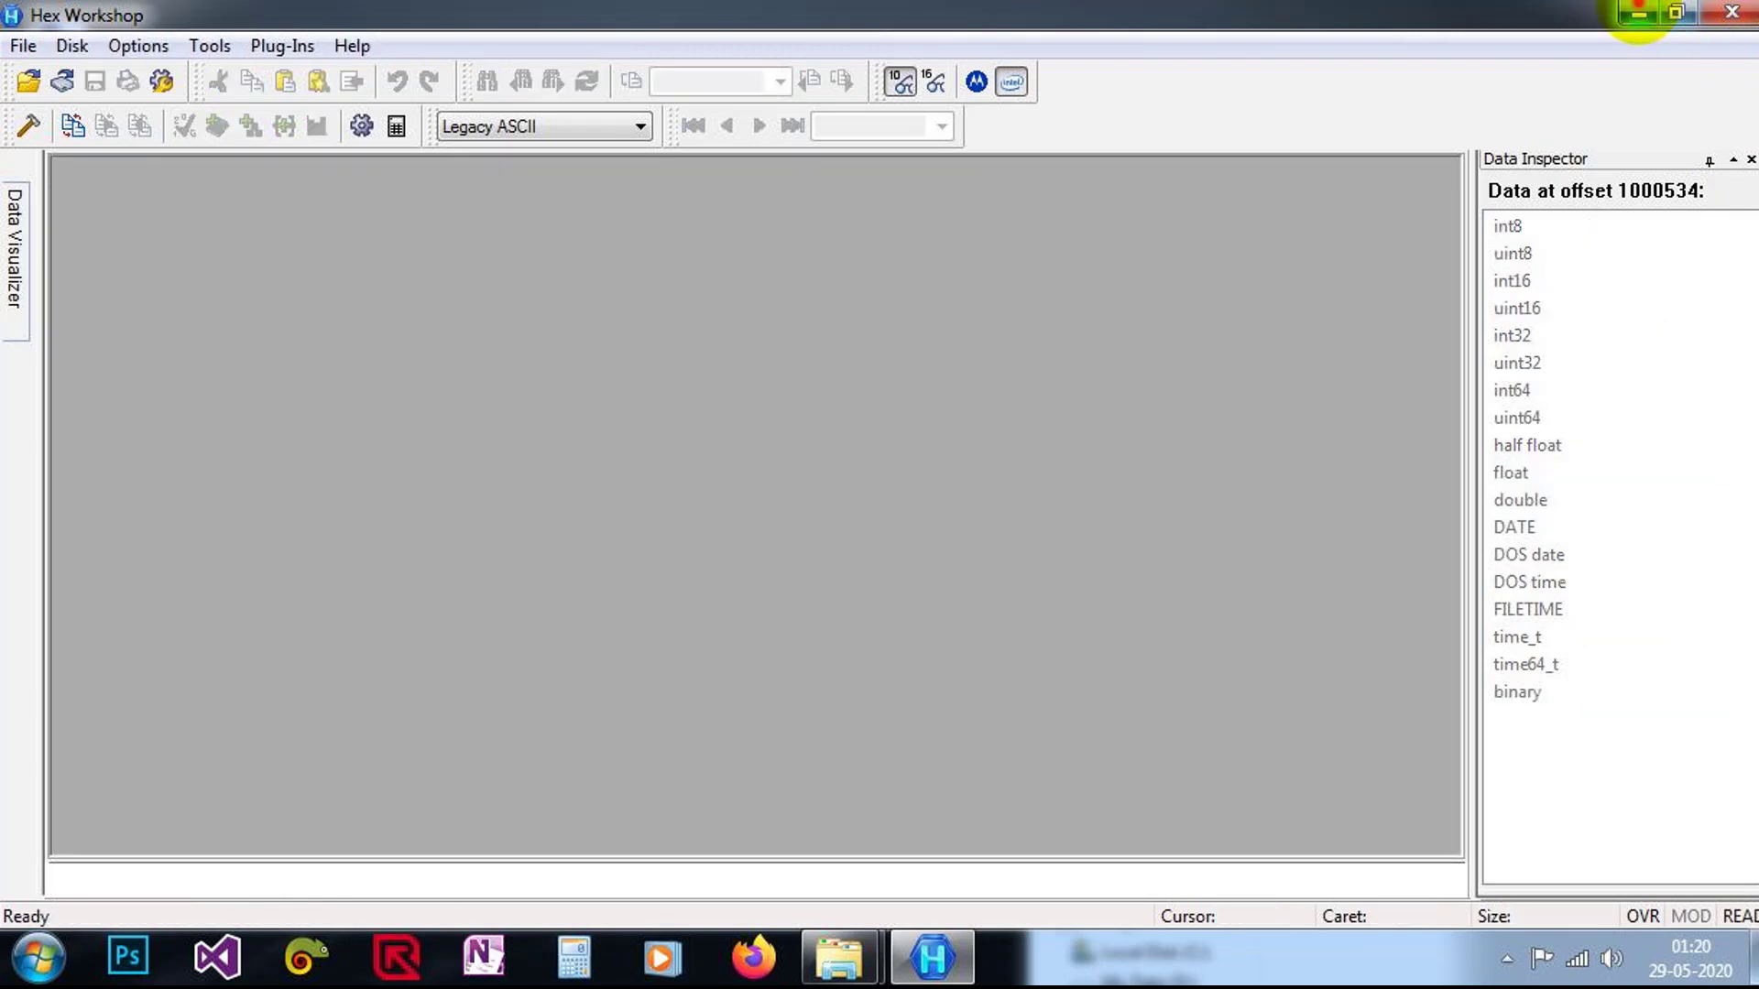
pyautogui.click(1639, 13)
# Open section_0_2.10.0.payload from the Bios Workshop folder in Hex Workshop
pyautogui.click(612, 92)
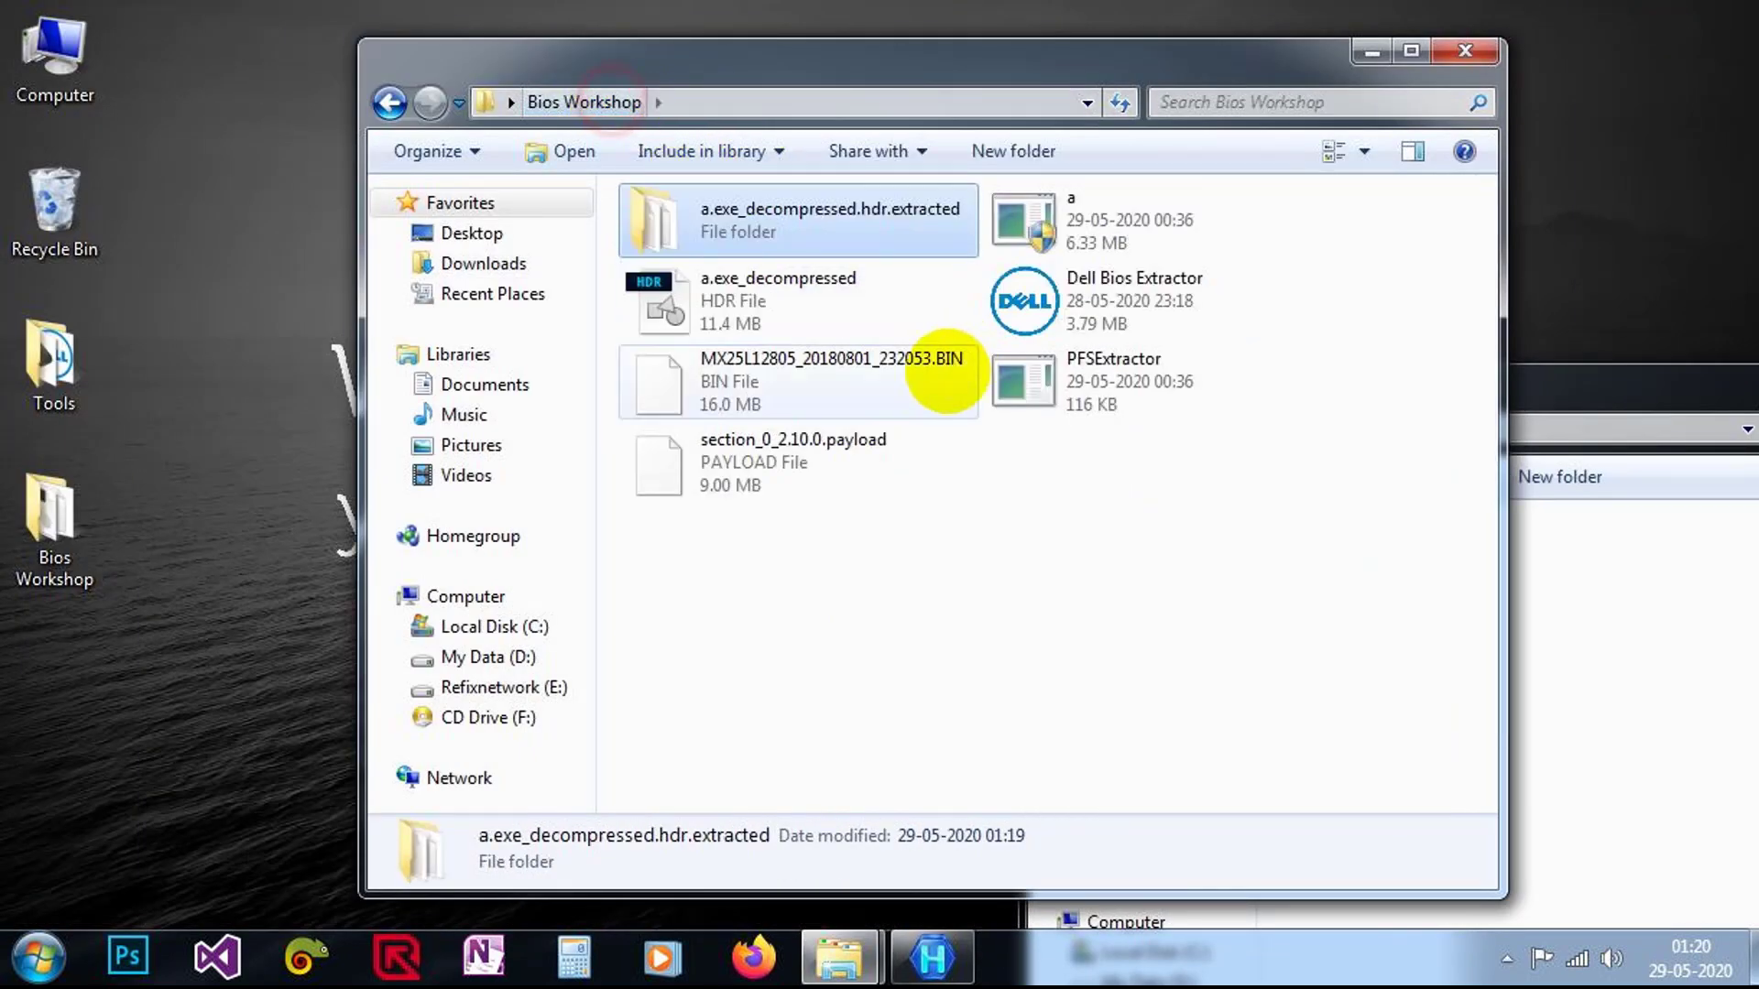
pyautogui.rightClick(855, 471)
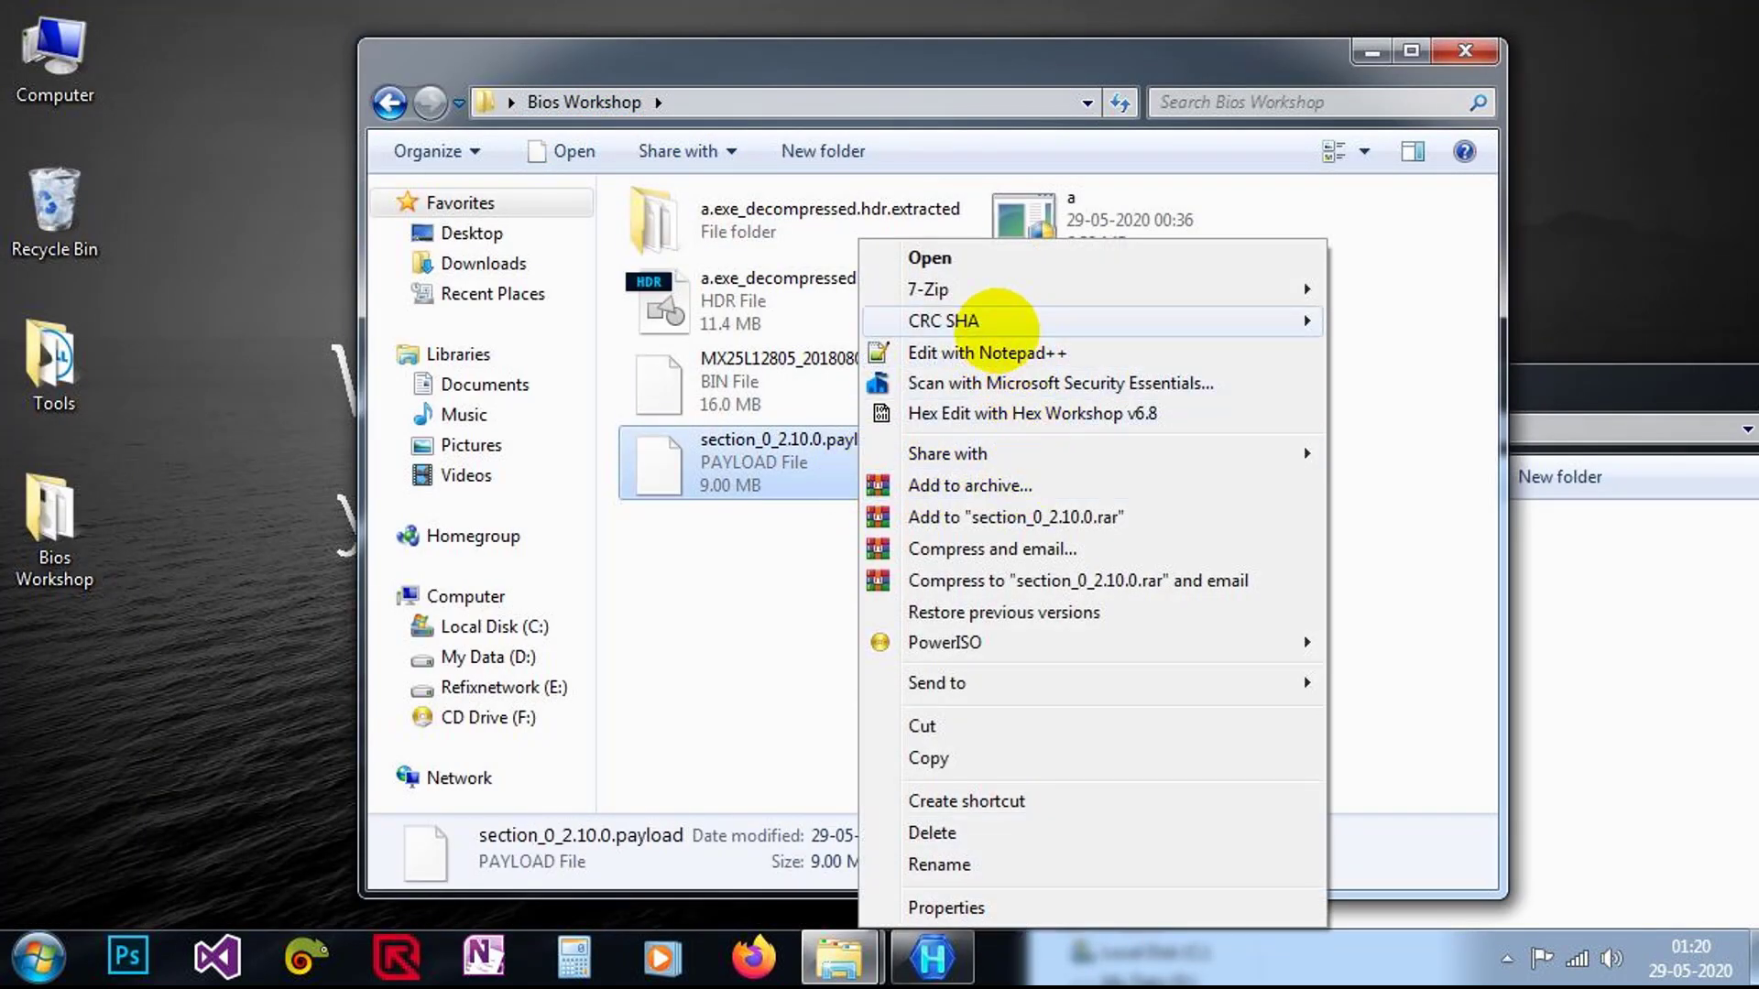
pyautogui.click(974, 414)
pyautogui.click(1015, 515)
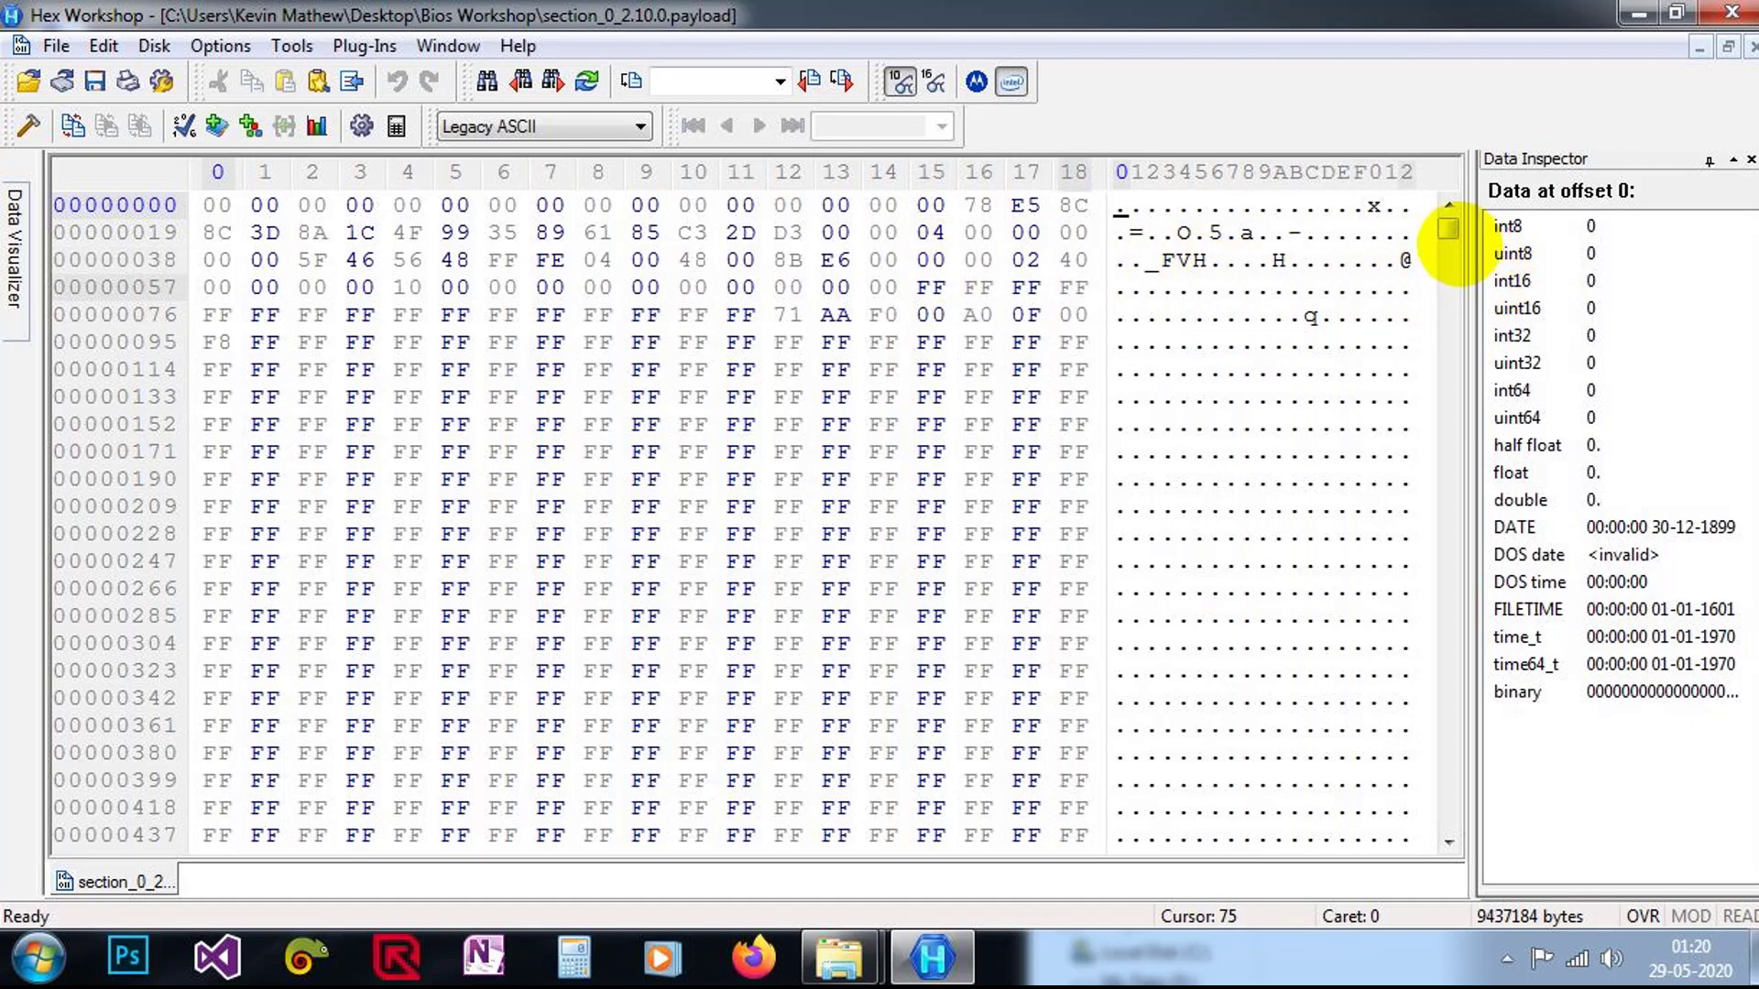
# Find hex value BF5041EB1D in the payload file and place the caret after the file's last byte
pyautogui.click(487, 80)
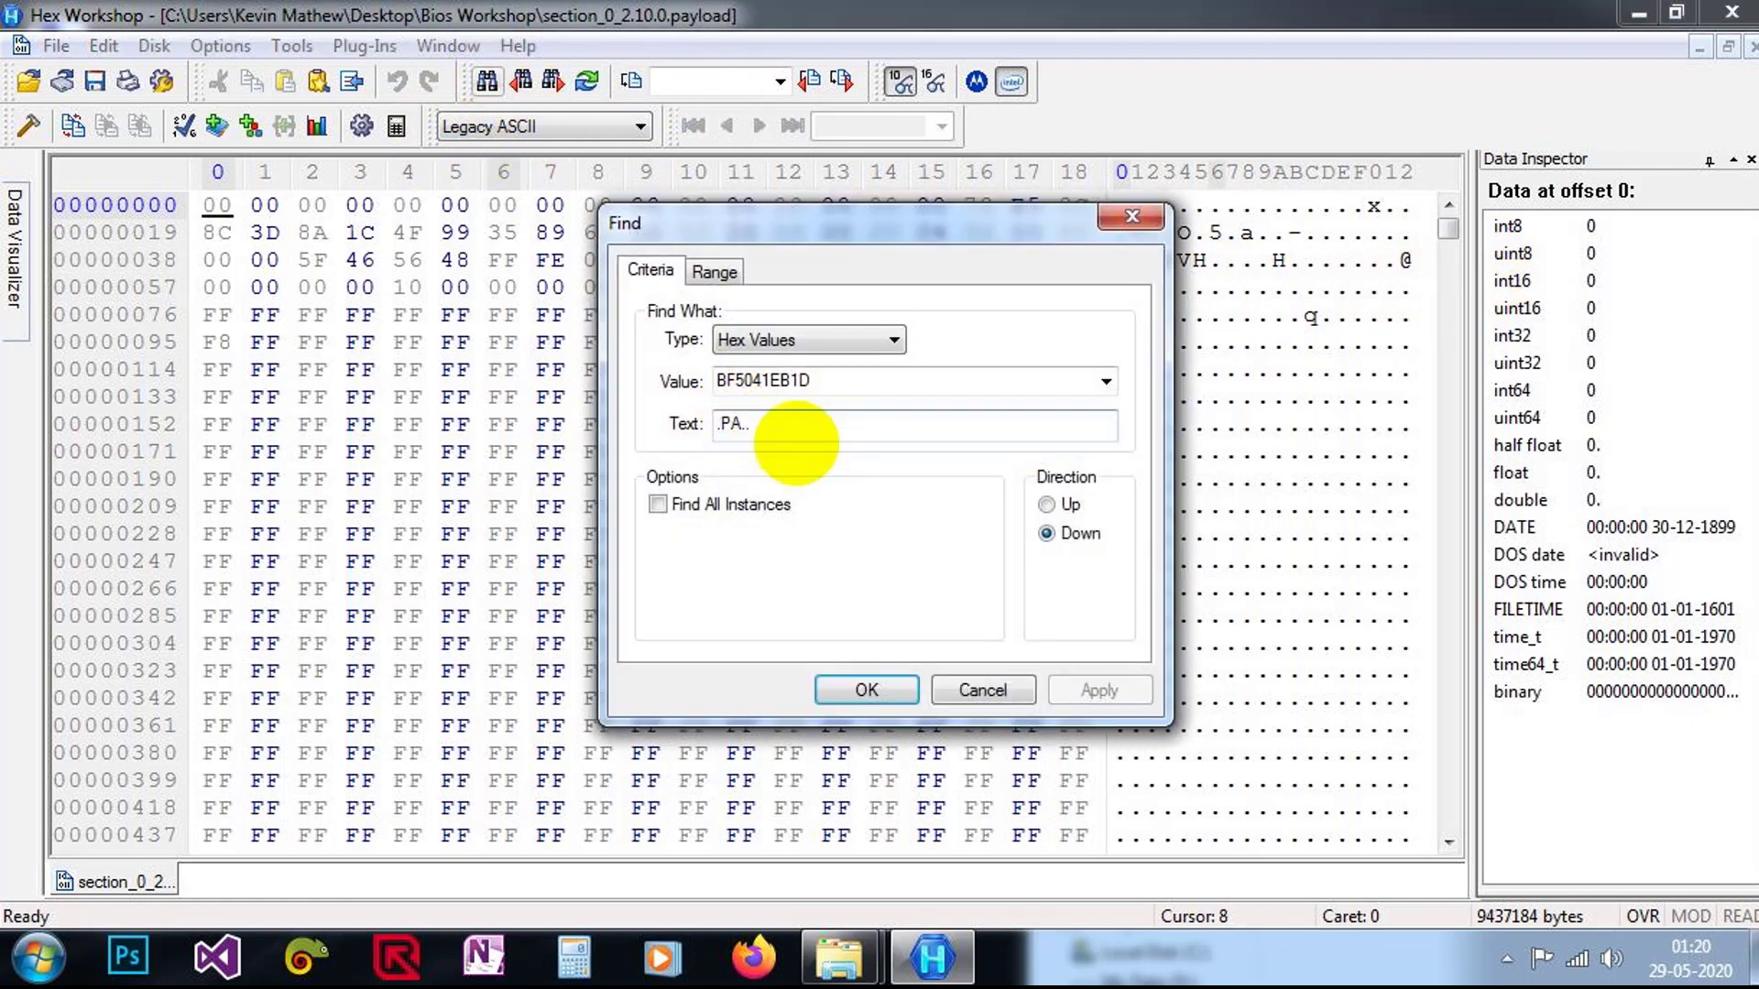
pyautogui.click(867, 689)
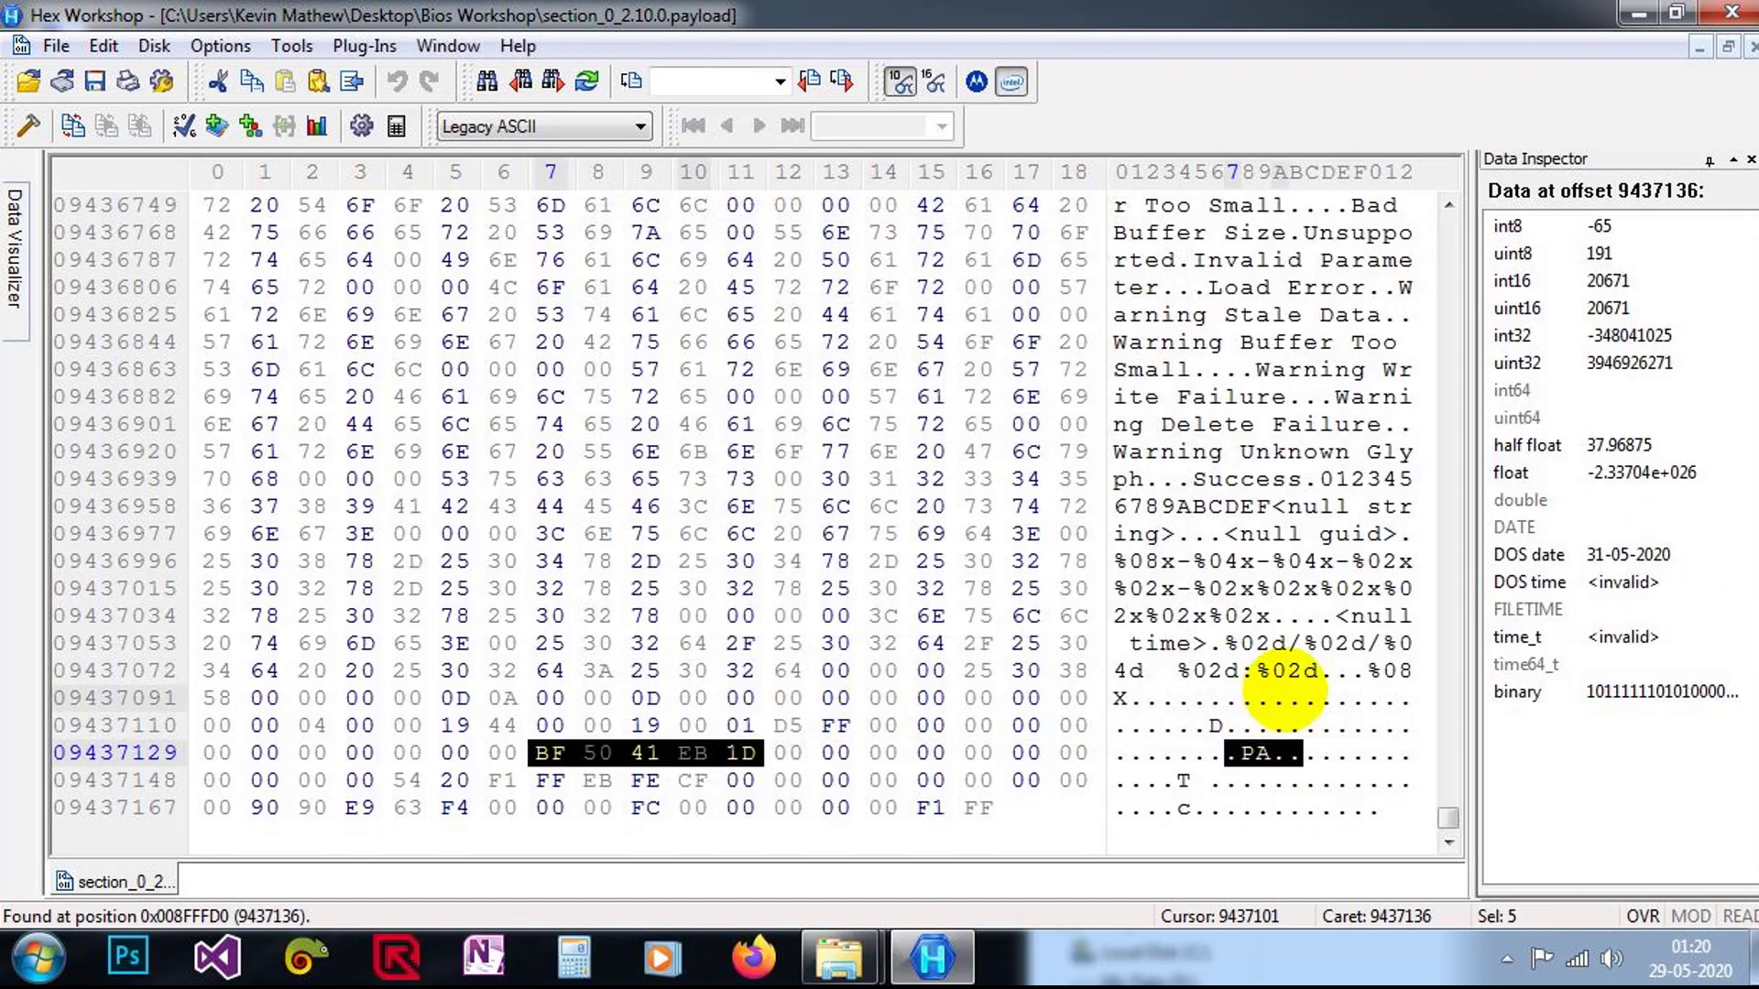
pyautogui.click(1025, 806)
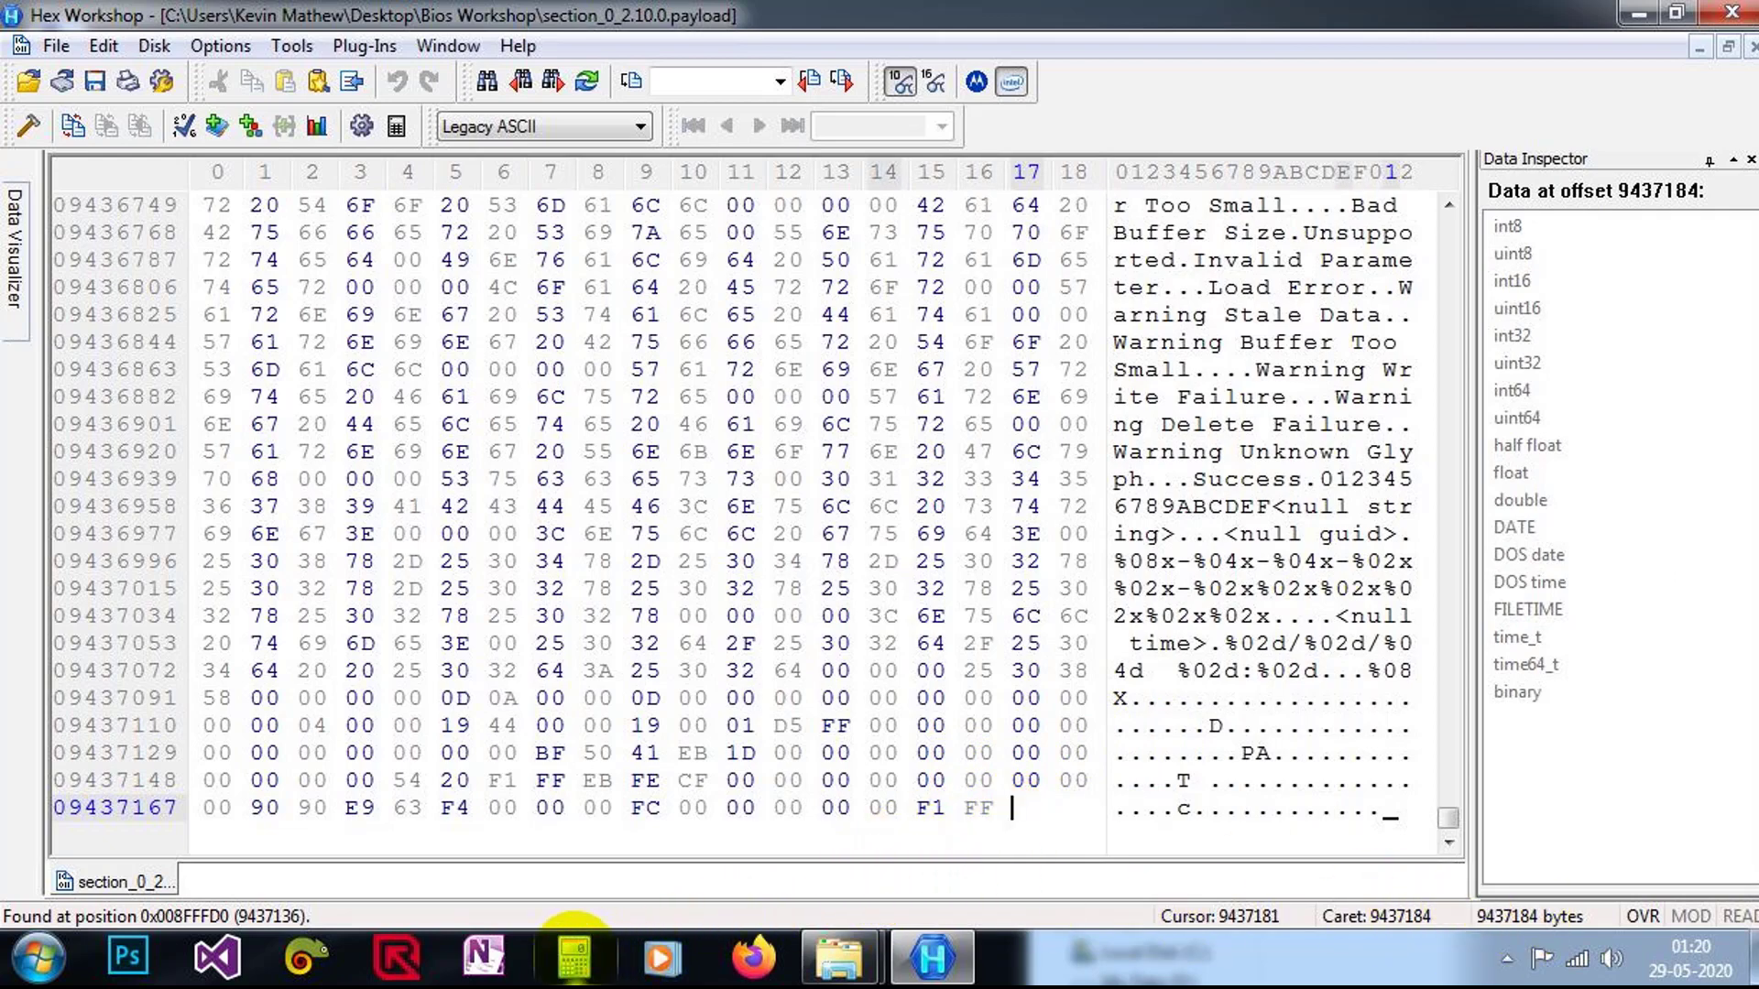
# Open Calculator and compute 1024 * 1024 * 9 to check the payload's size in bytes
pyautogui.click(575, 952)
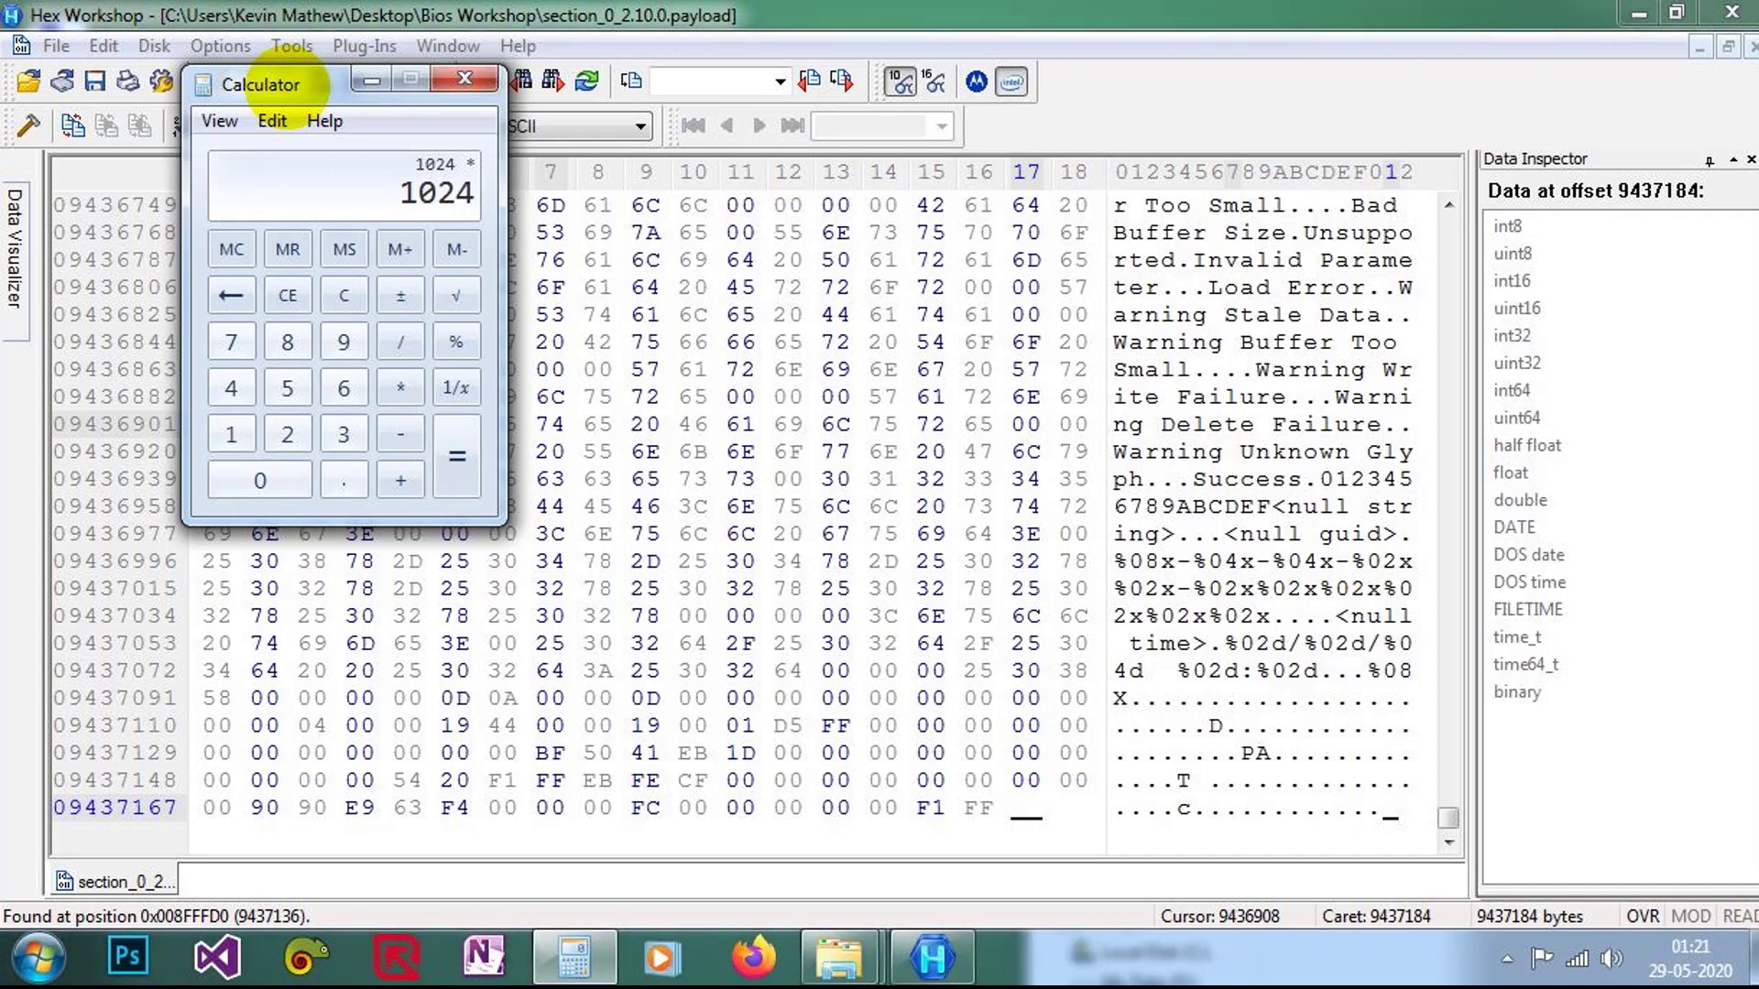
pyautogui.press('*')
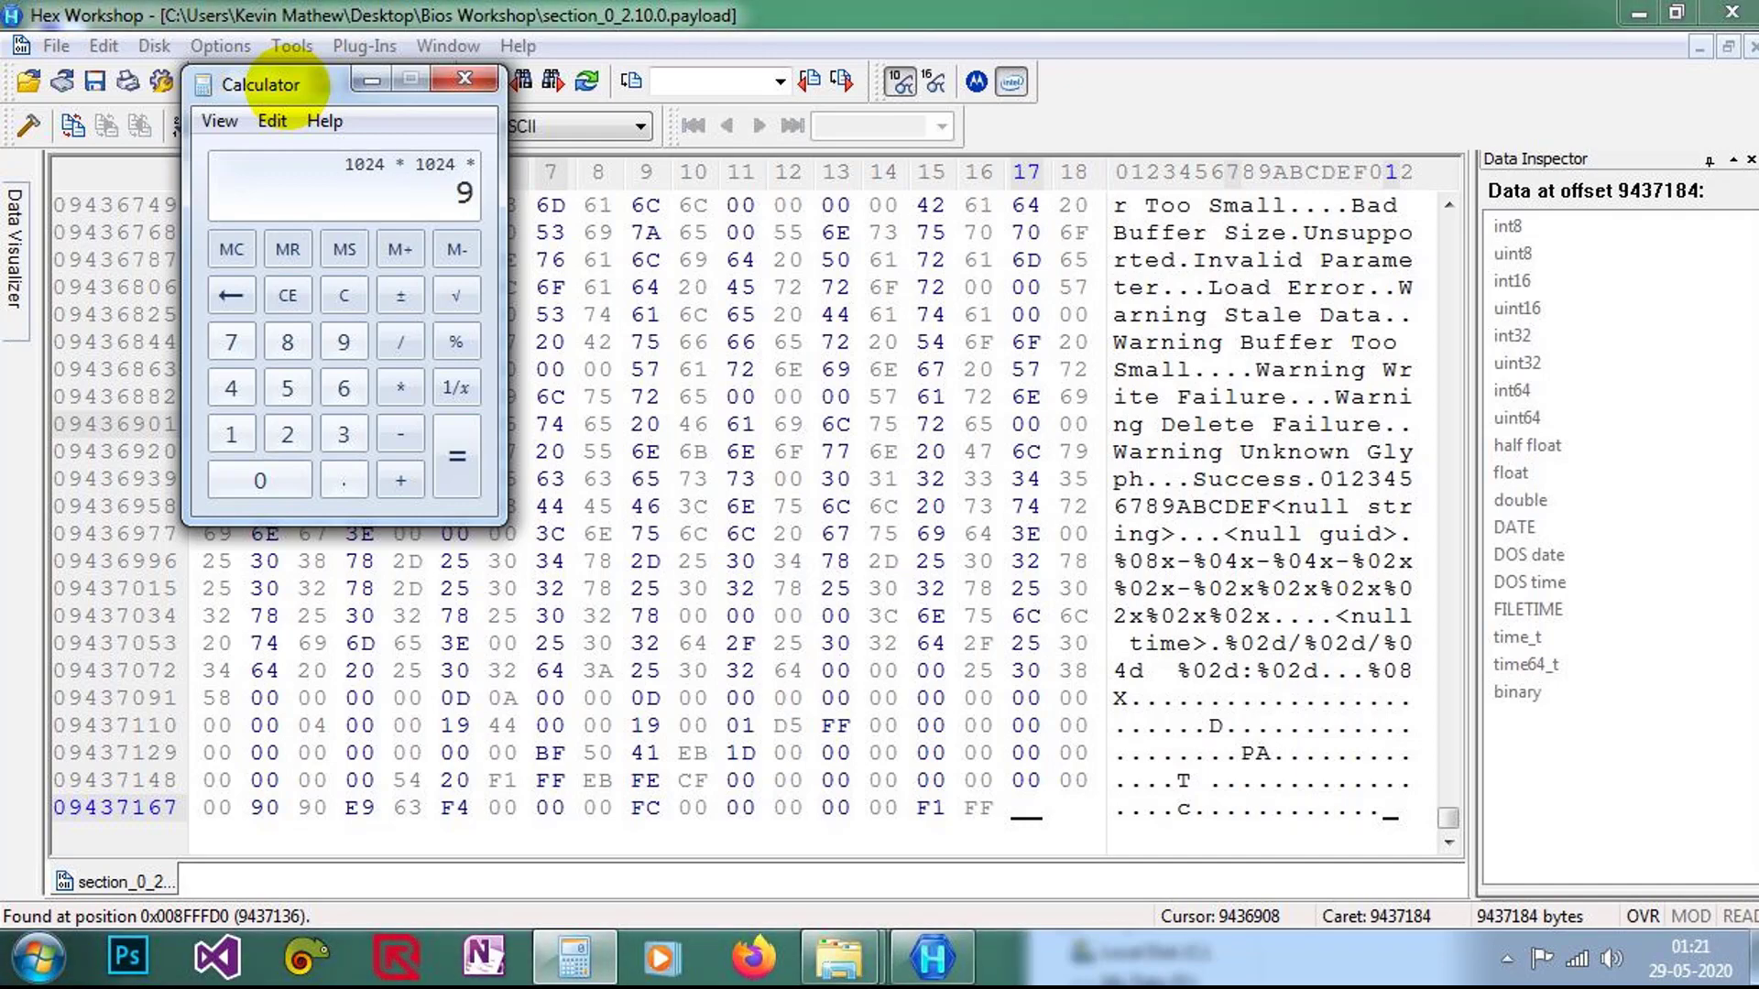